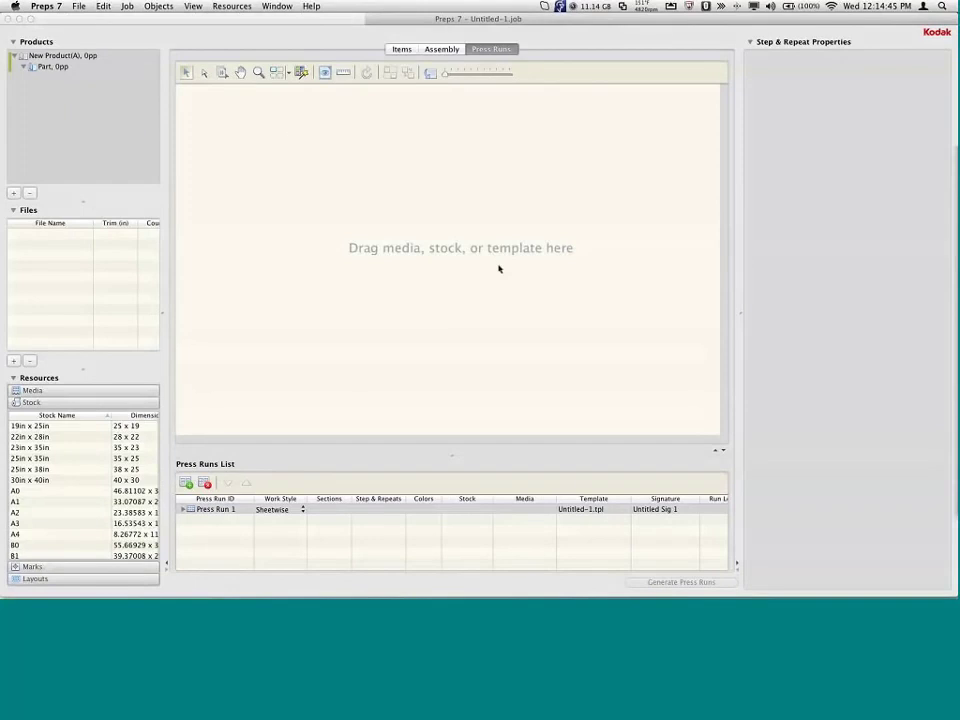
# Add a new product intent to the job and name the product One Magazine.
pyautogui.click(78, 6)
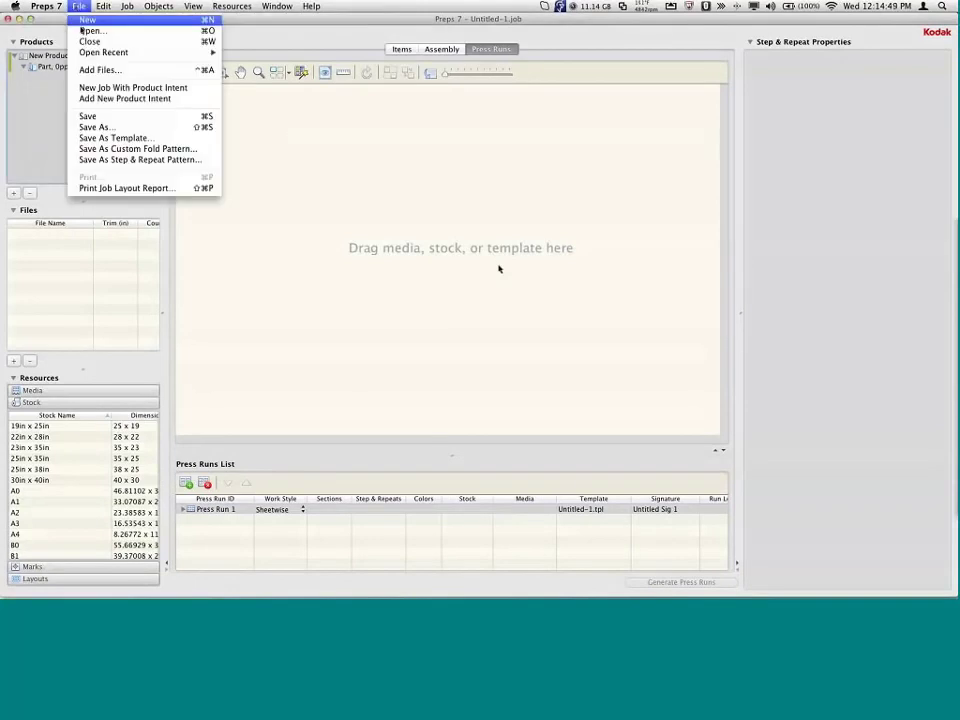
pyautogui.click(134, 100)
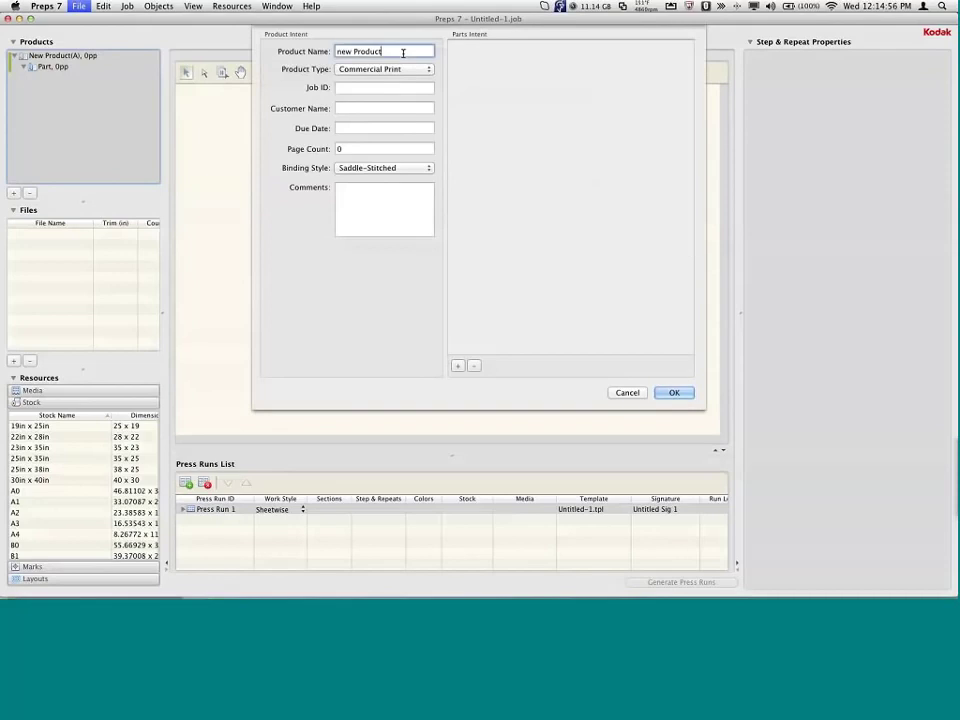
pyautogui.tripleClick(403, 52)
pyautogui.write('One mag')
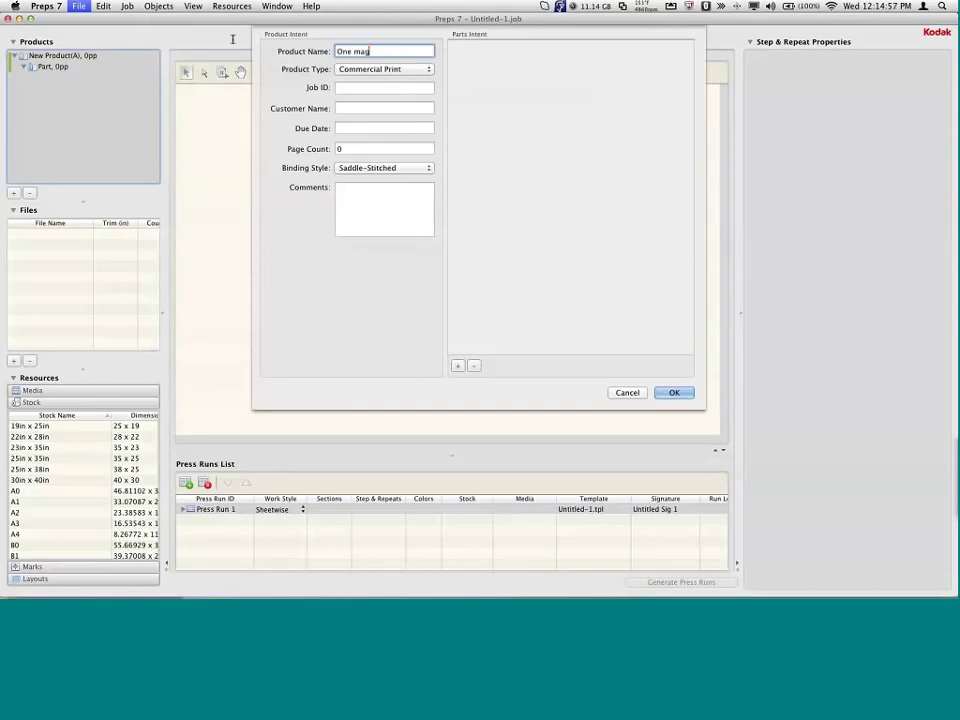
pyautogui.write('azine')
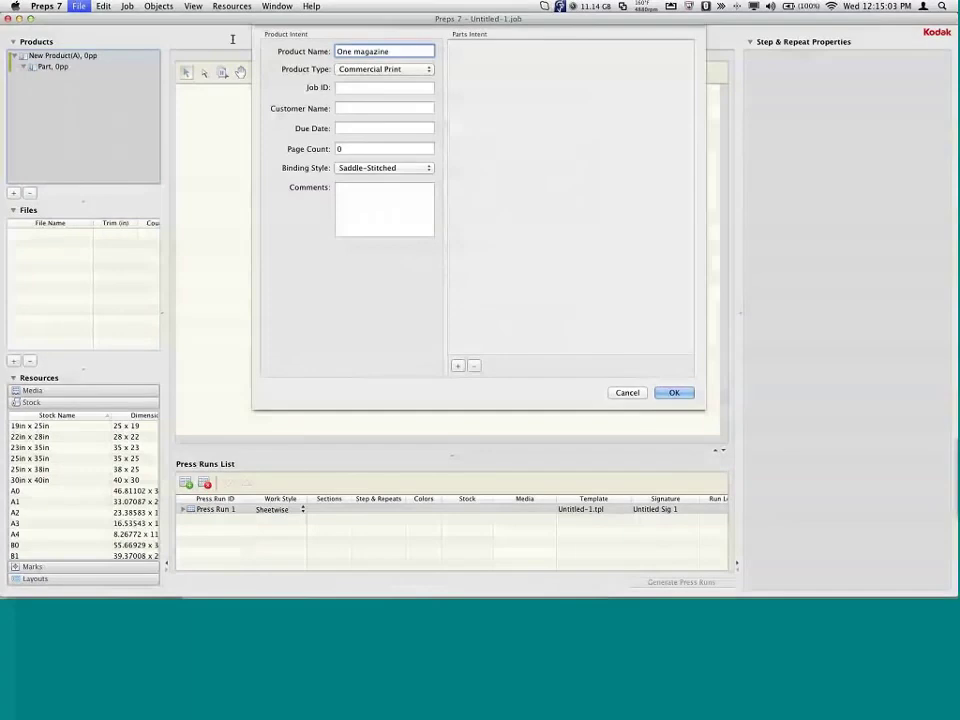
pyautogui.hotkey('alt', 'Left')
pyautogui.hotkey('shift', 'Right')
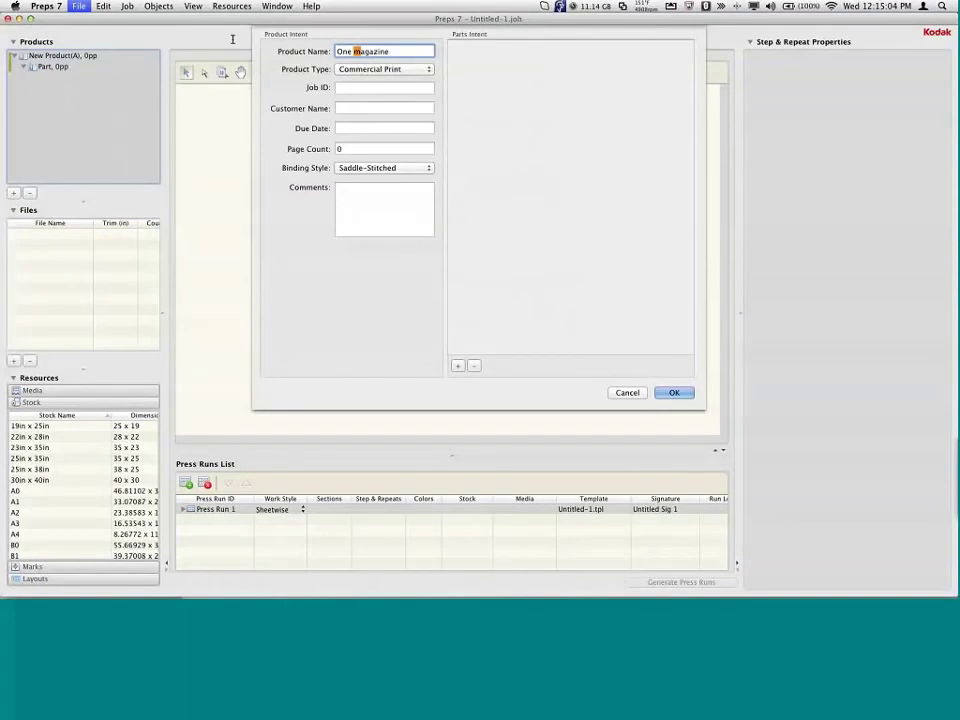
pyautogui.write('M')
pyautogui.press('Tab')
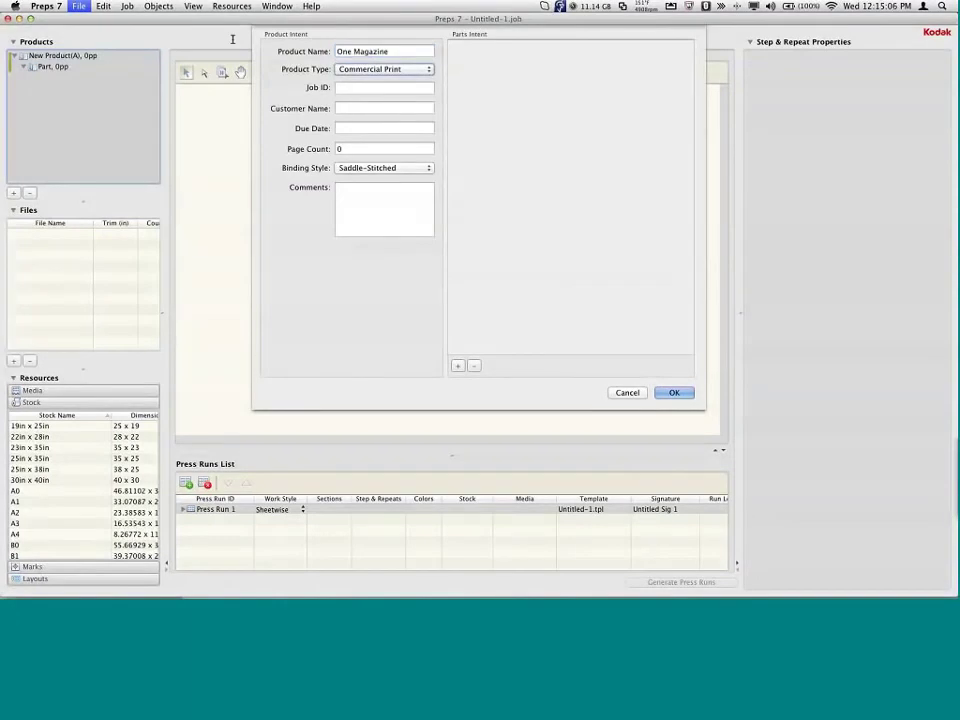
# Try the Packaging product type and set it back to Commercial Print.
pyautogui.click(340, 70)
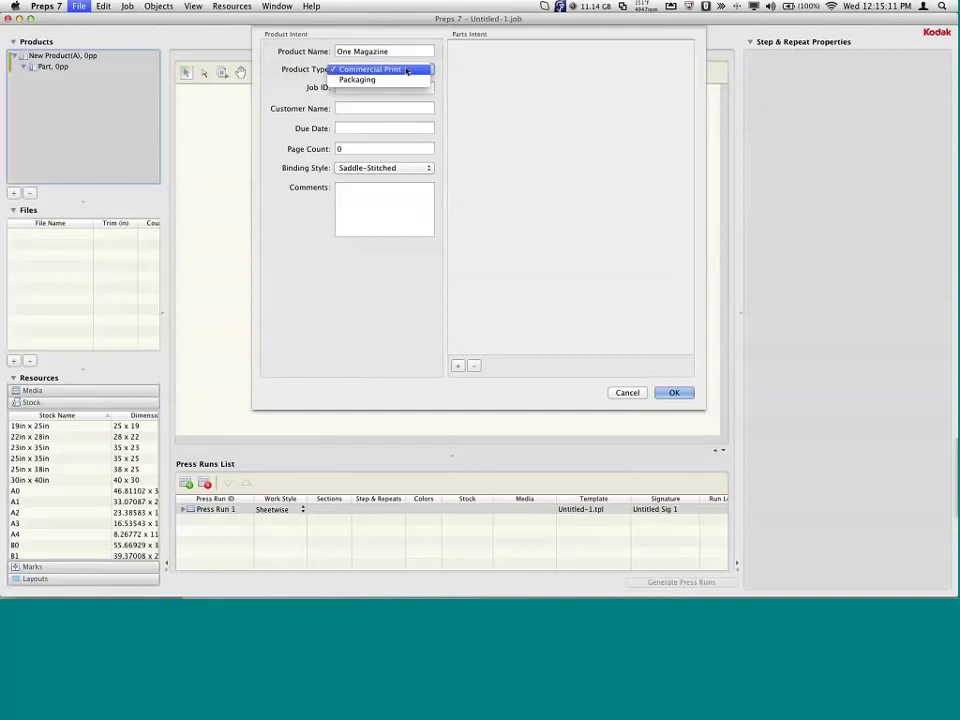
pyautogui.click(404, 78)
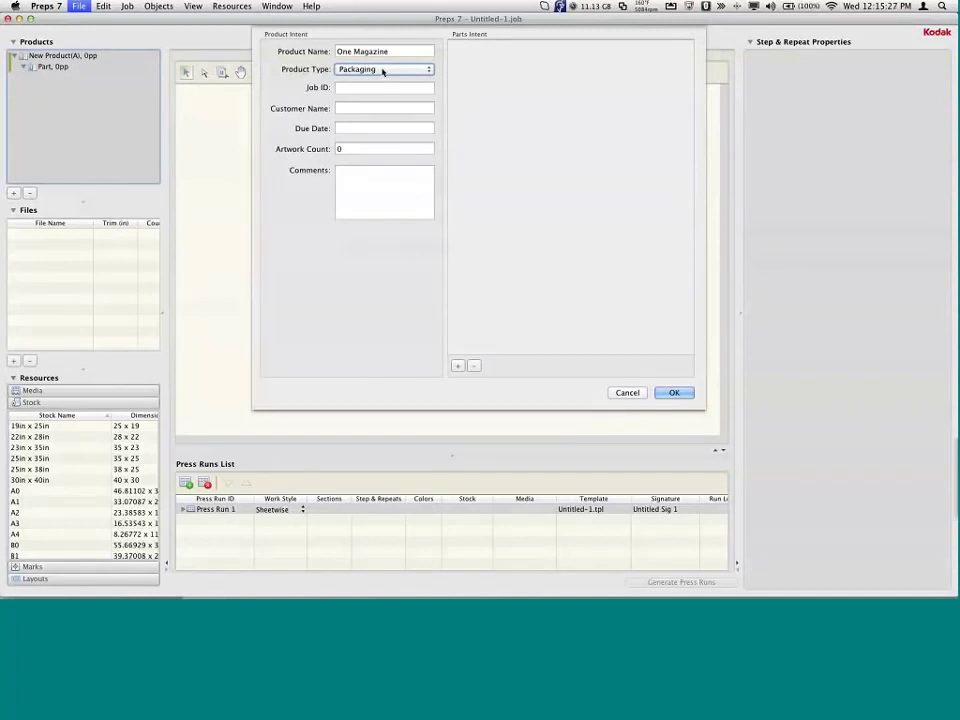
pyautogui.click(382, 72)
pyautogui.click(379, 86)
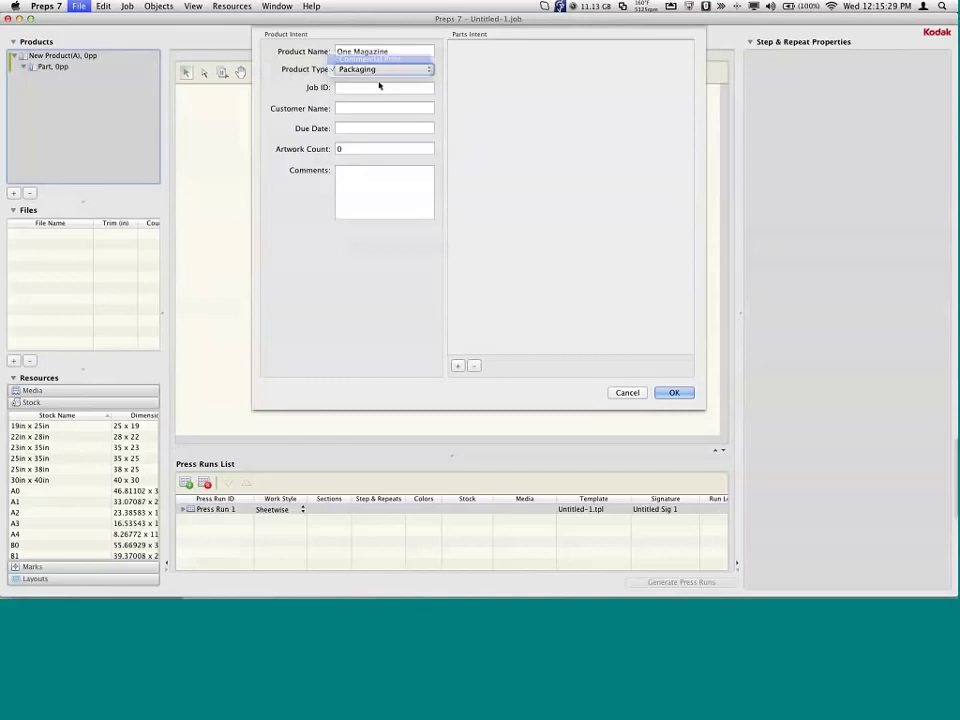
# Fill in the product's job ID, customer name Acme, due date 9/12/2013 and a page count of 28.
pyautogui.click(379, 87)
pyautogui.write('123456789')
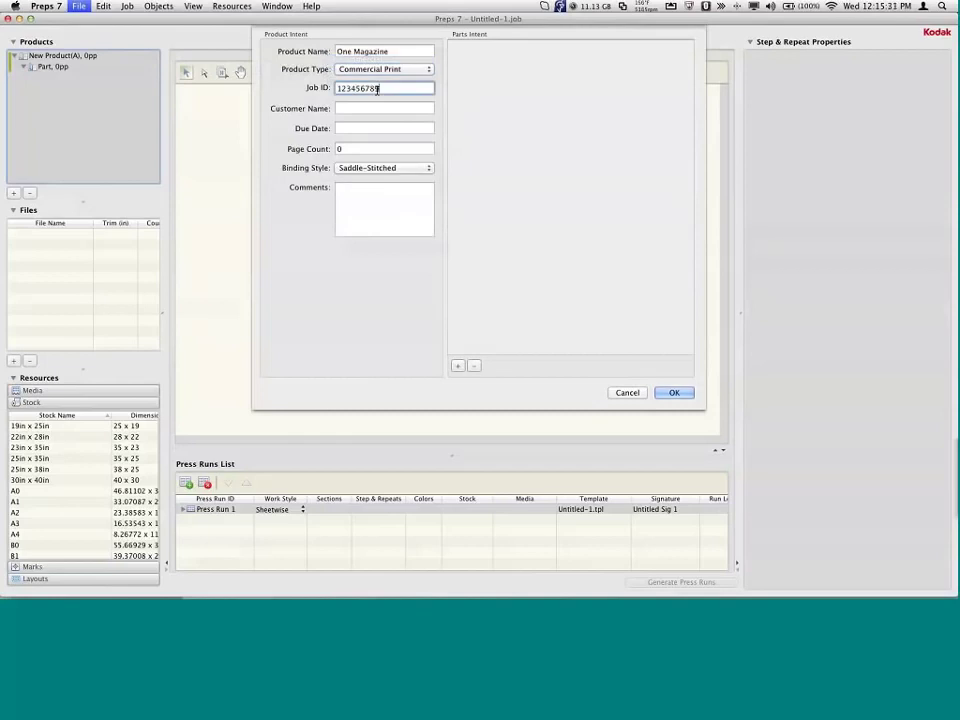
pyautogui.click(366, 108)
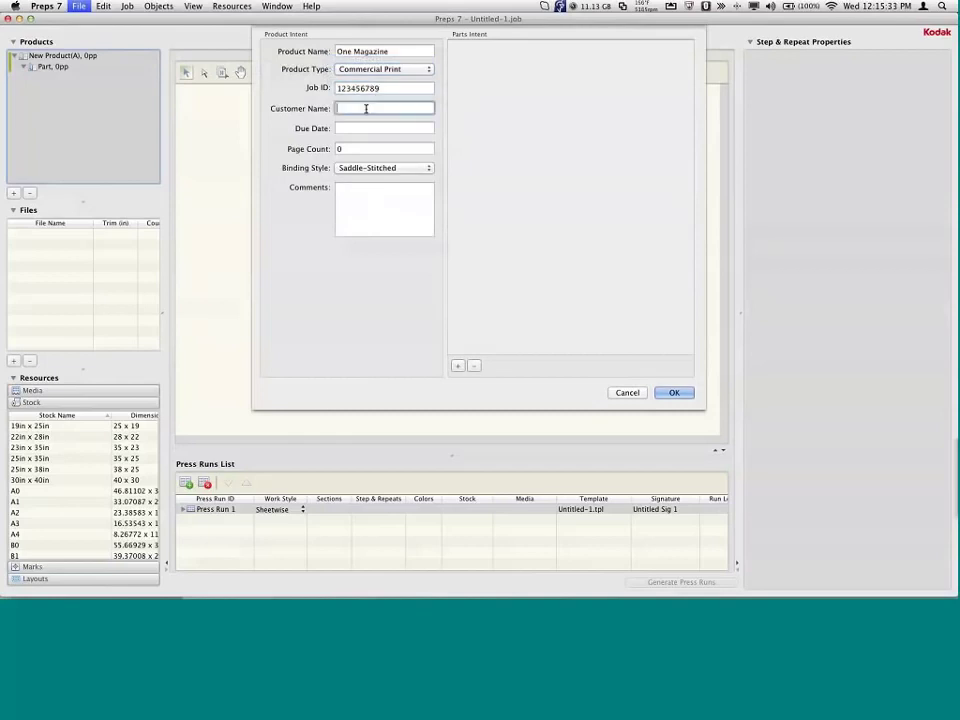
pyautogui.write('Acme')
pyautogui.press('Tab')
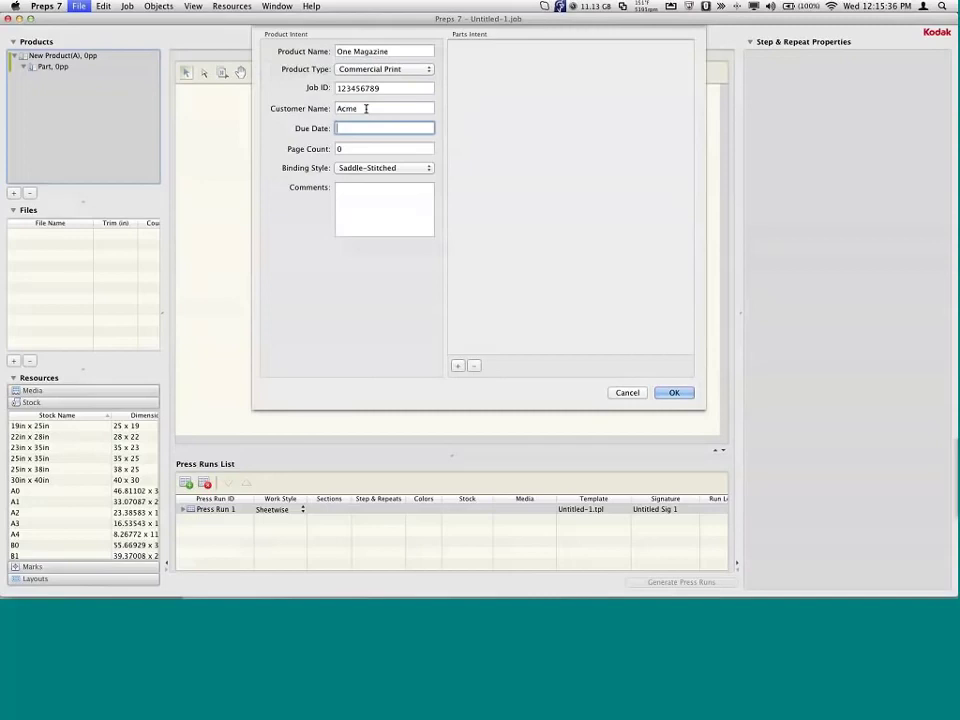
pyautogui.write('9/12/2013')
pyautogui.click(366, 149)
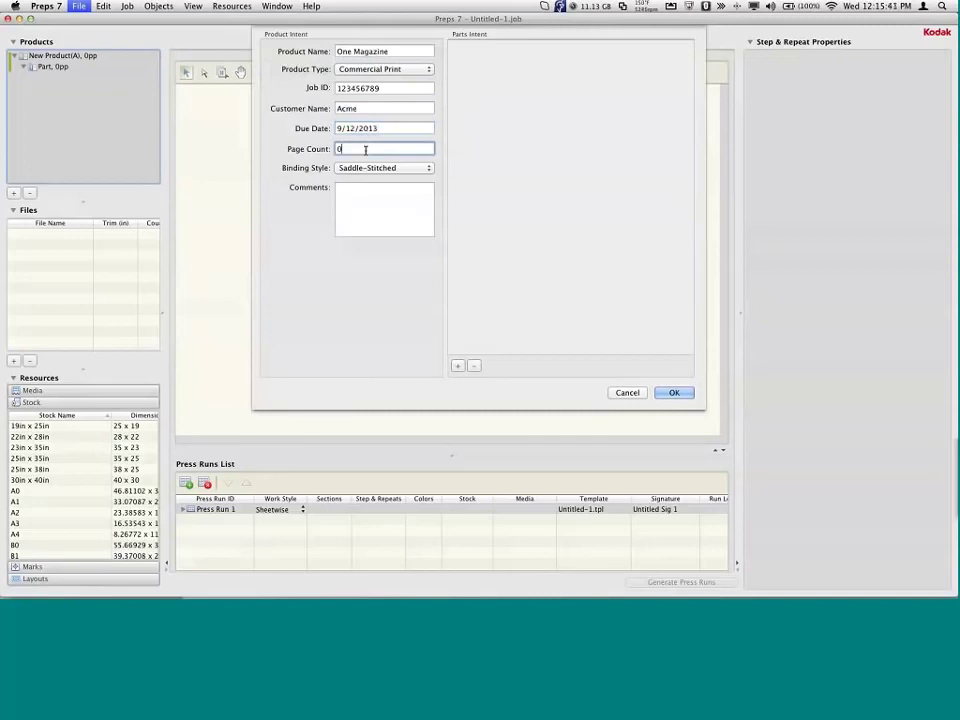
pyautogui.write('28')
pyautogui.click(400, 201)
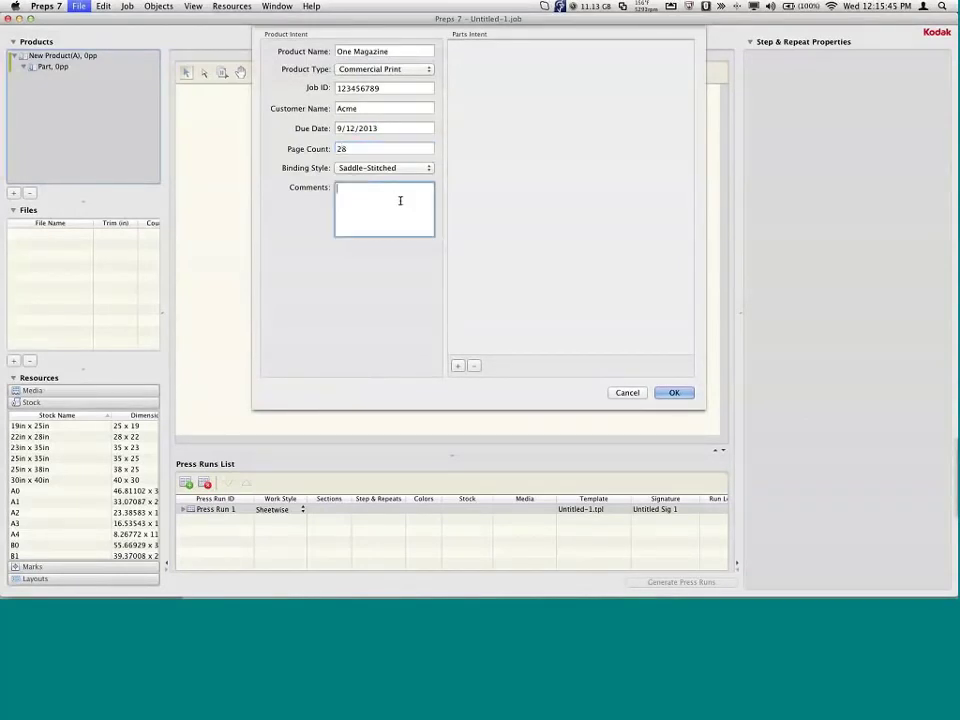
# Add a part to the product, name it Cover and set its part type to Cover.
pyautogui.click(457, 366)
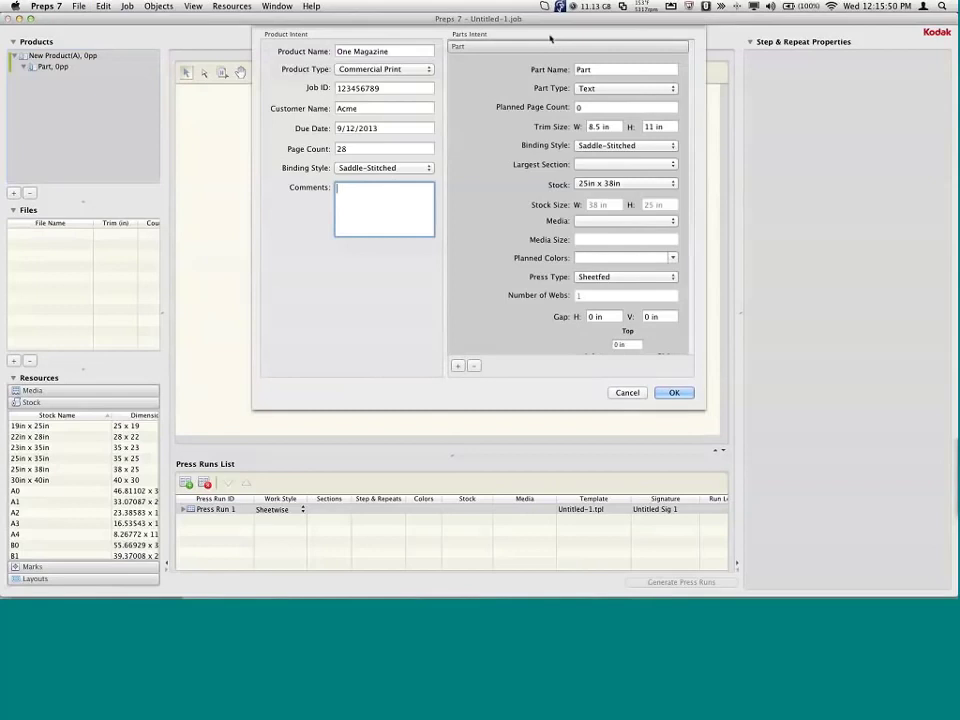
pyautogui.press('Tab')
pyautogui.write('Cove')
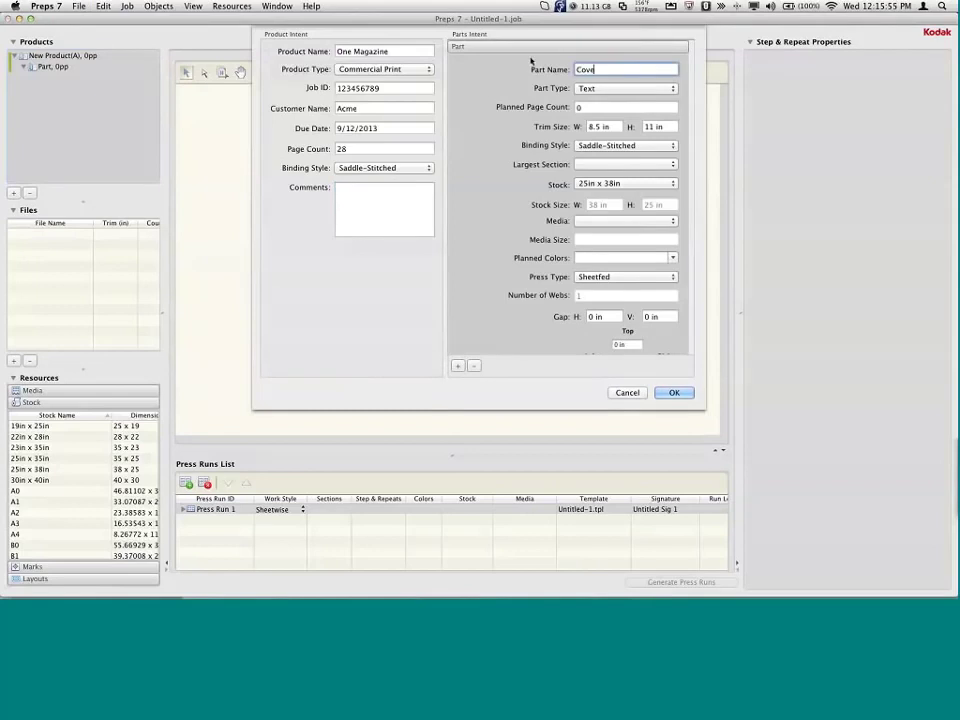
pyautogui.write('r')
pyautogui.click(622, 88)
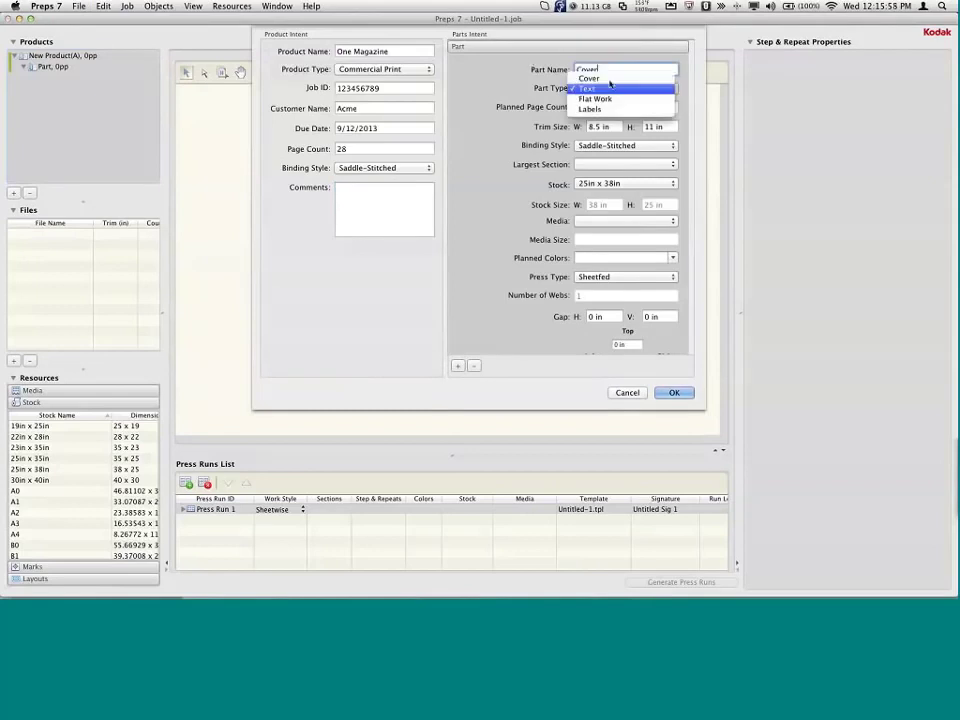
pyautogui.press('Return')
# Set the Cover part's planned page count to 4 and its trim size to 9 x 11 in.
pyautogui.click(608, 105)
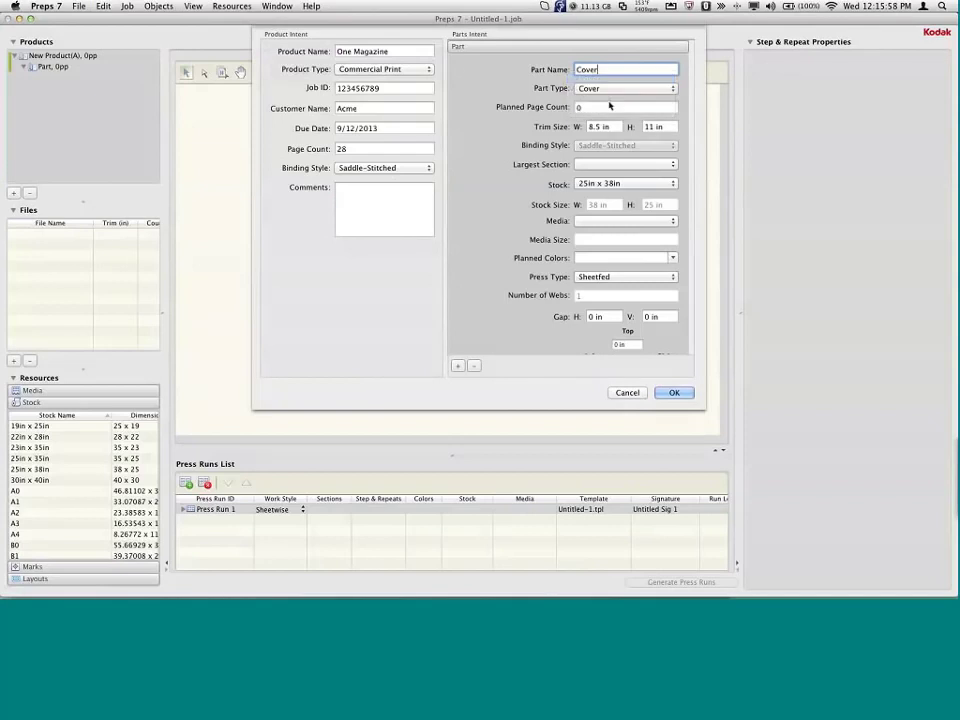
pyautogui.write('4')
pyautogui.press('Tab')
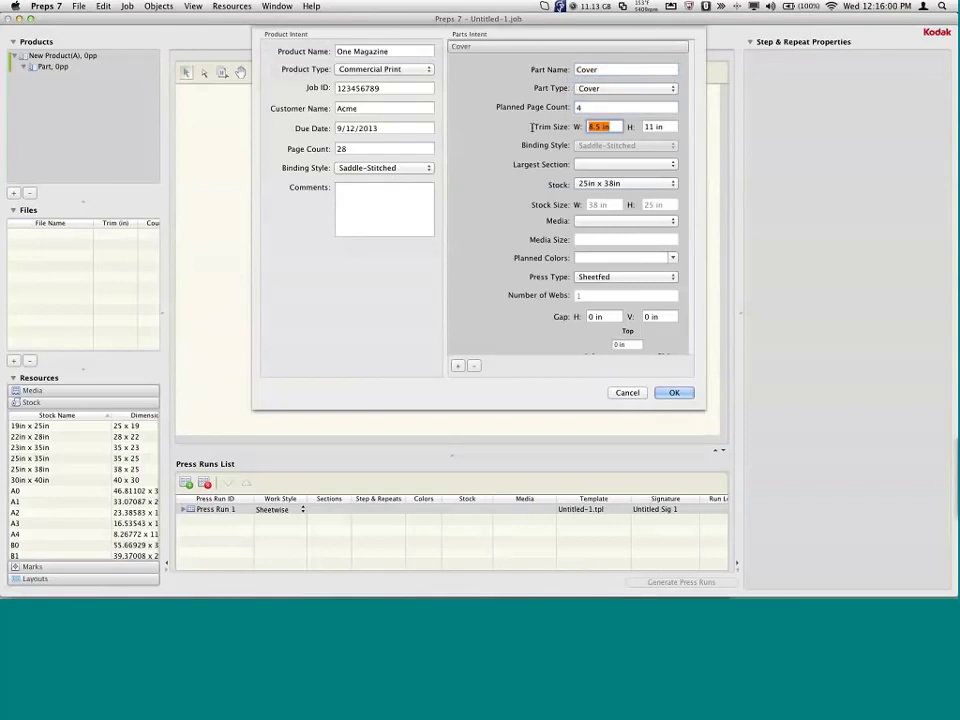
pyautogui.write('9')
pyautogui.press('Tab')
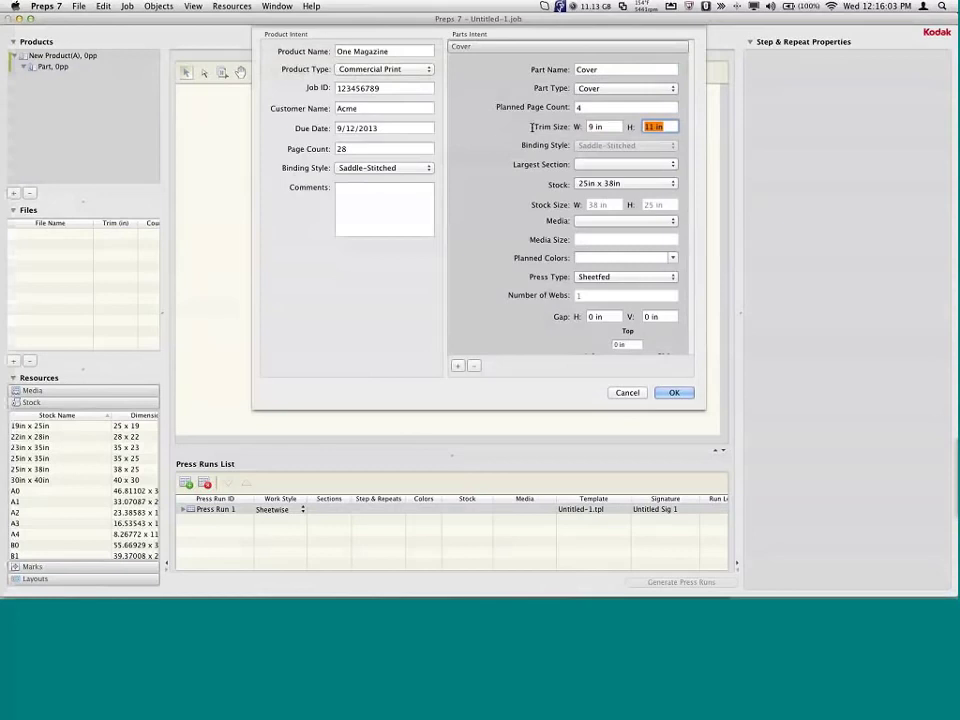
pyautogui.write('11')
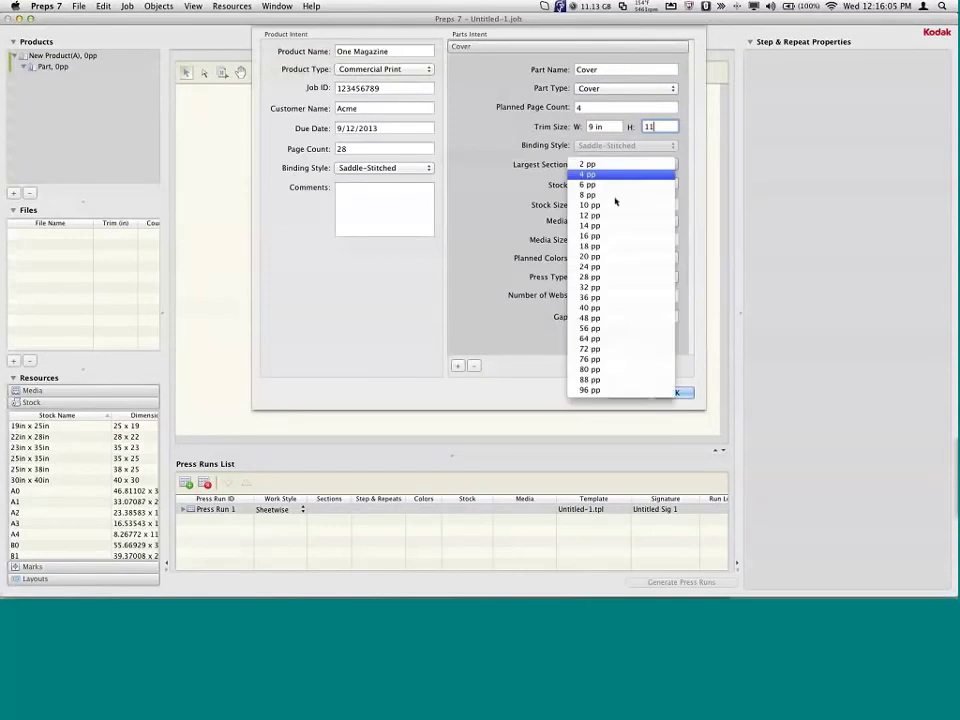
# Set the Cover part's largest section to 4 pp, media to Press Sheet Size and planned colors to C, M, Y, K.
pyautogui.click(620, 221)
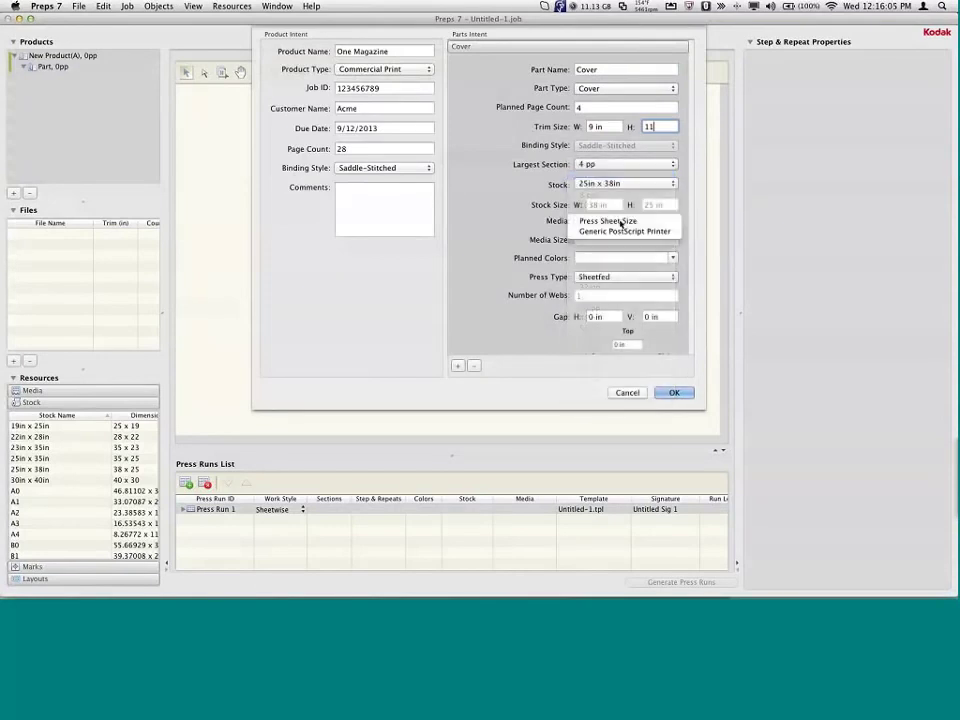
pyautogui.click(620, 222)
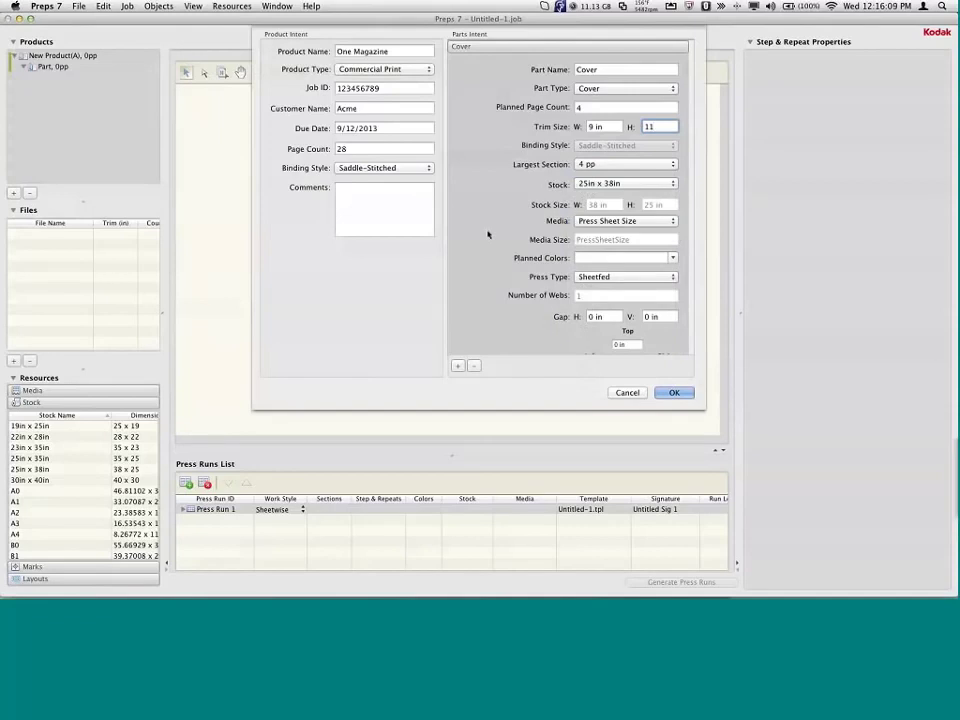
pyautogui.scroll(-1, 489, 235)
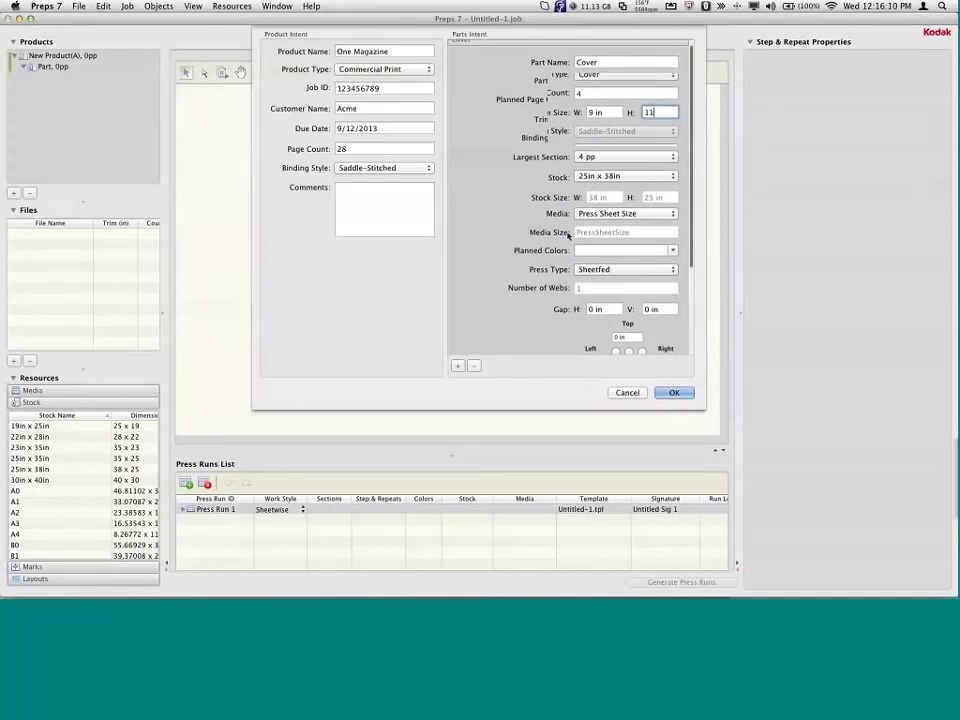
pyautogui.click(671, 239)
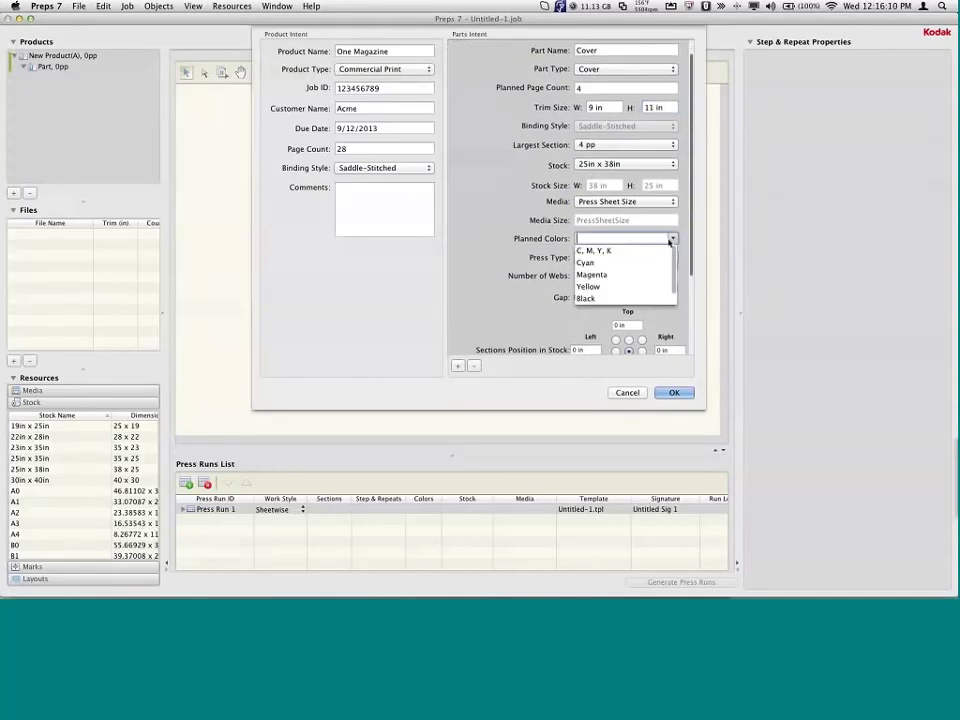
pyautogui.click(600, 251)
# Add a second part to the product and name it Text.
pyautogui.scroll(-5, 499, 231)
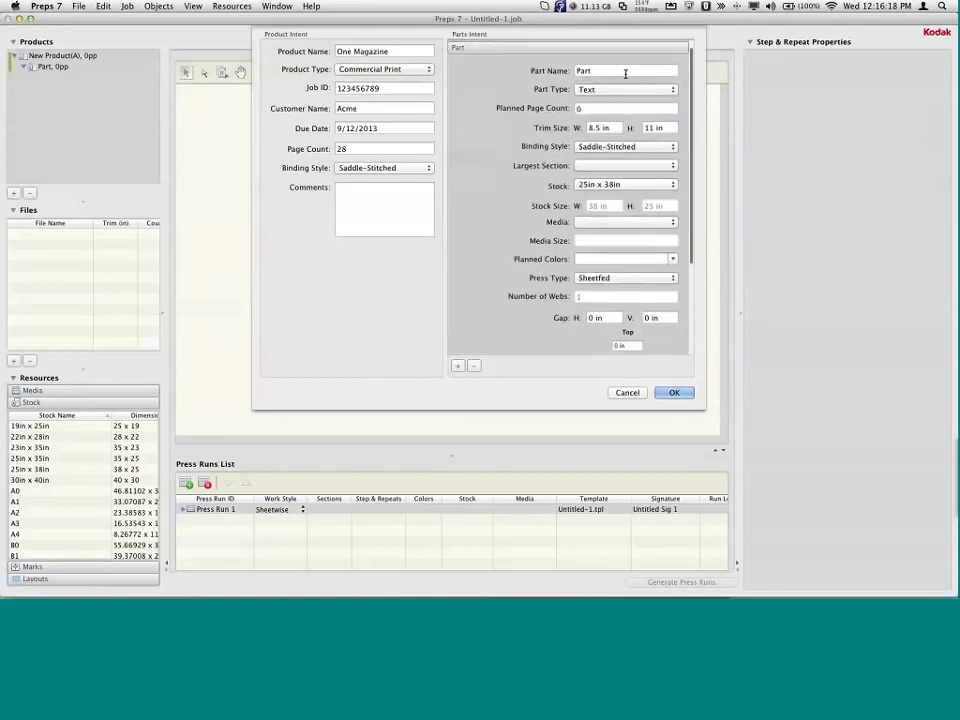
pyautogui.scroll(1, 625, 73)
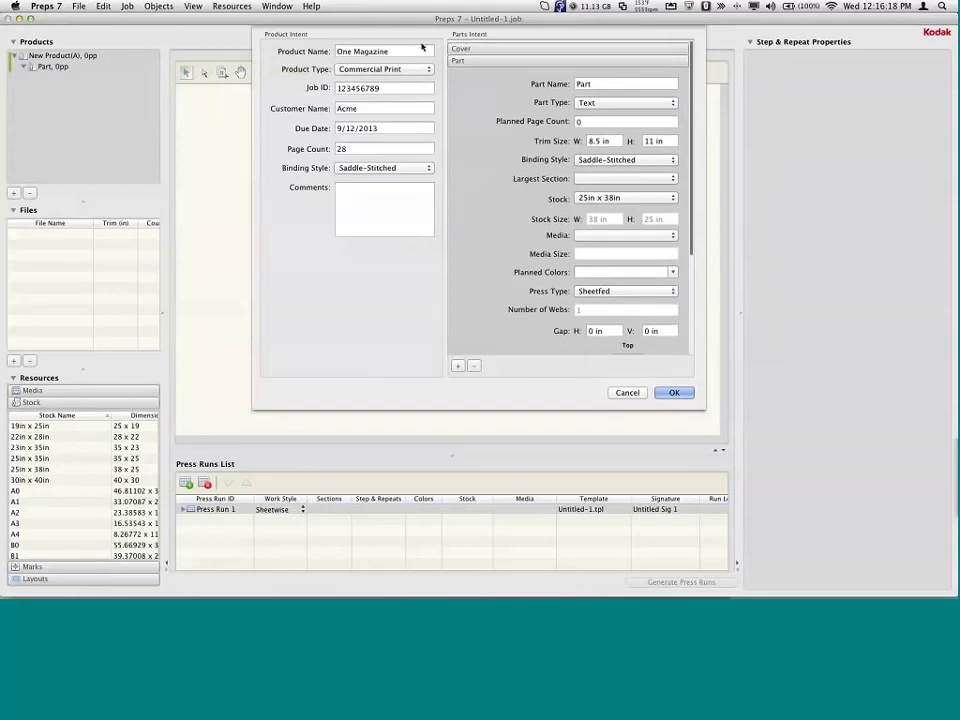
pyautogui.doubleClick(600, 83)
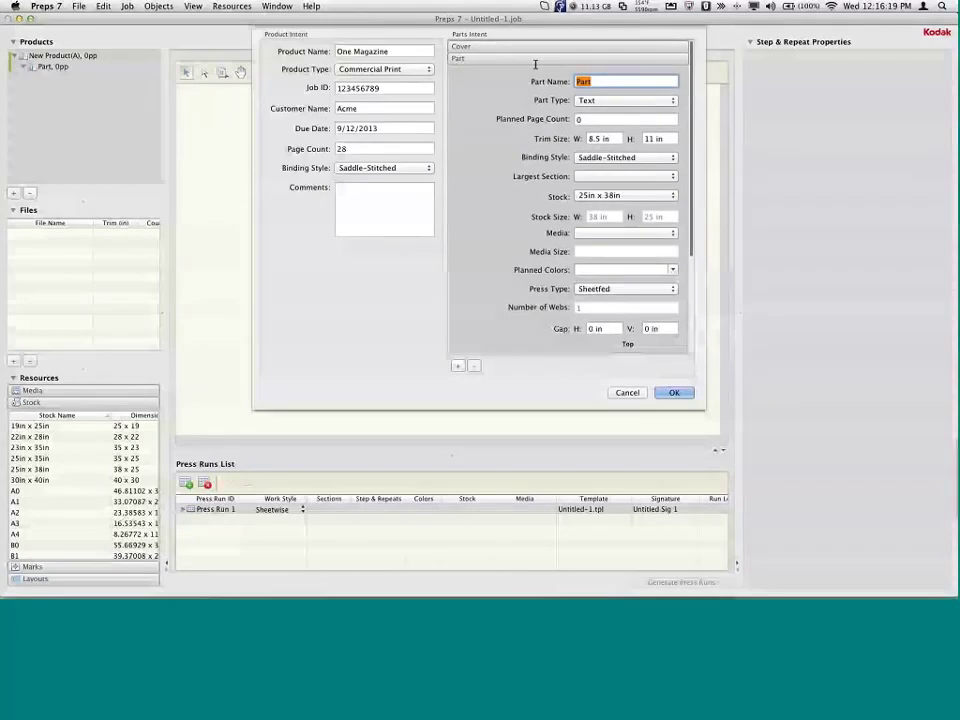
pyautogui.write('Text')
pyautogui.press('Tab')
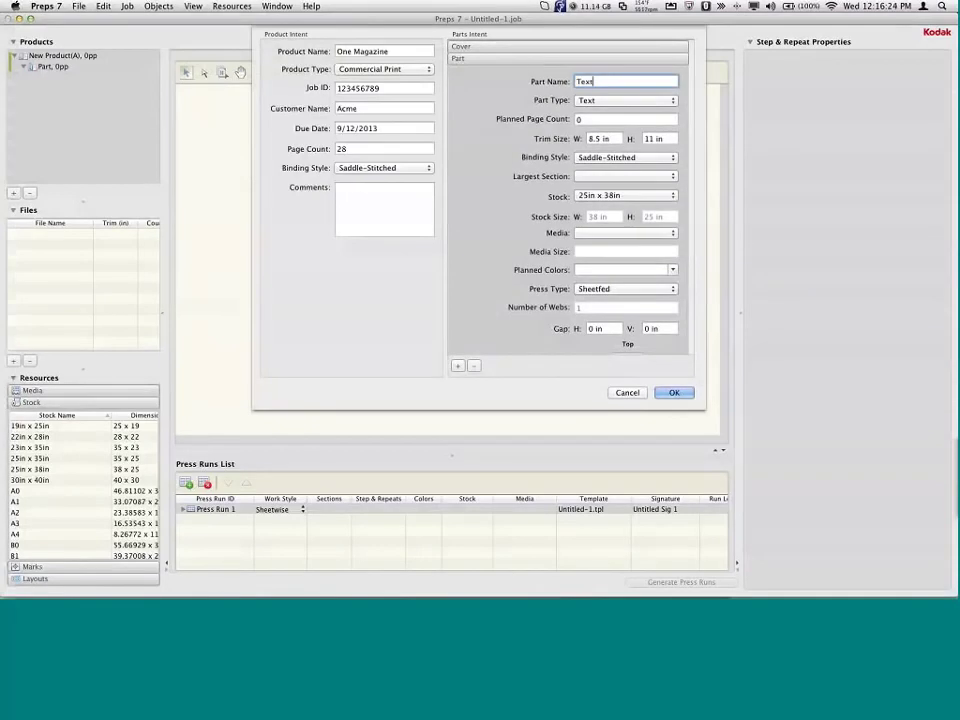
# Set the Text part's planned page count to 24 and its trim size to 9 x 11 in.
pyautogui.write('24')
pyautogui.press('Tab')
pyautogui.write('9')
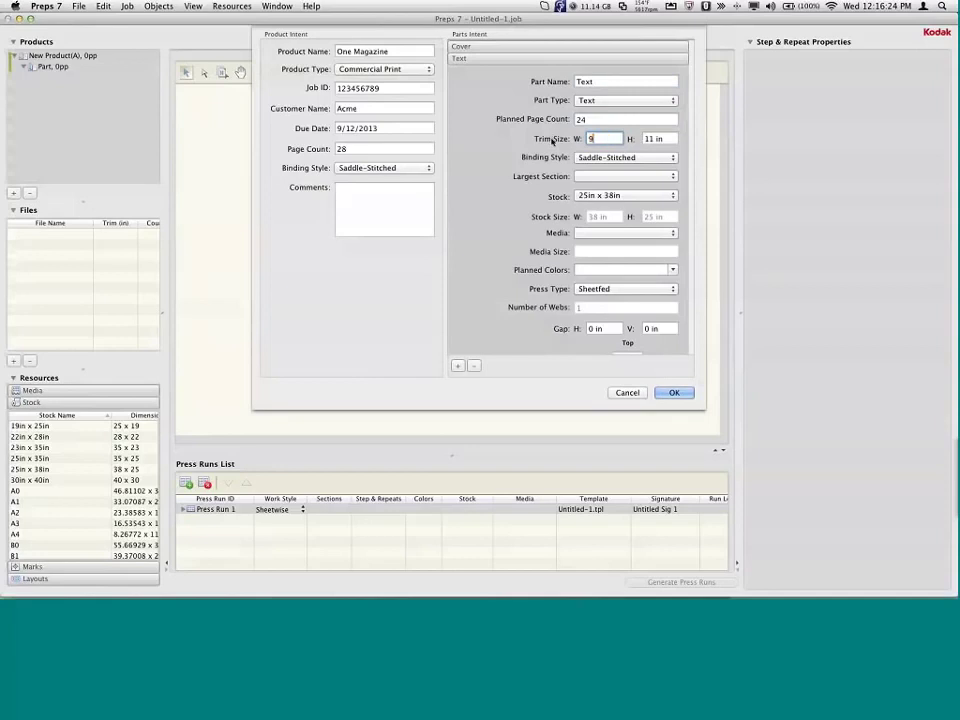
pyautogui.press('Tab')
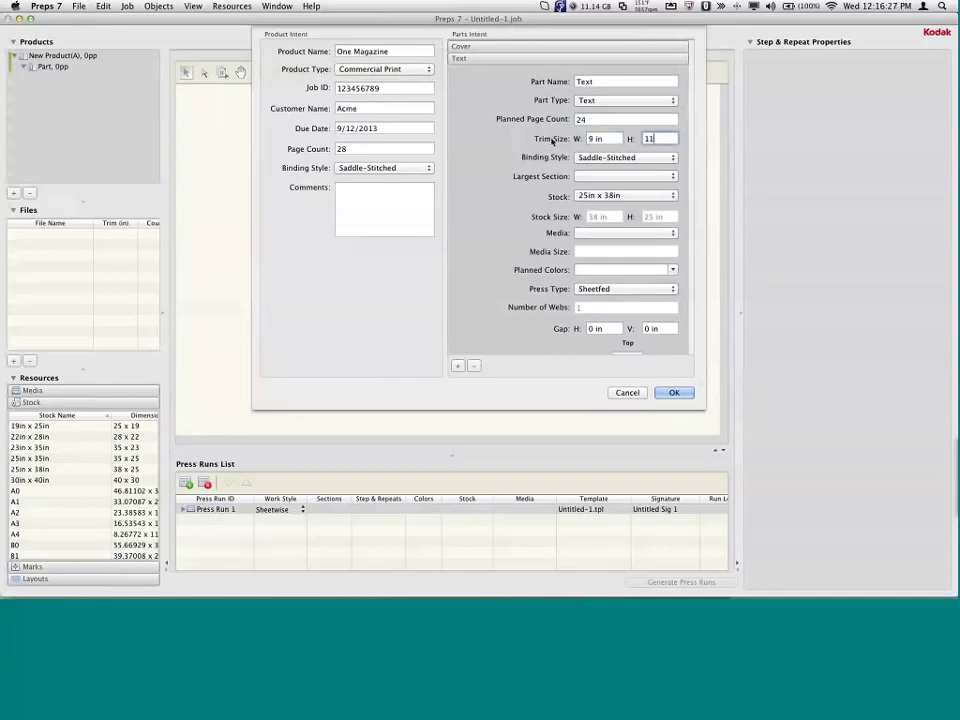
# Set the Text part's largest section to 16 pp and its media to Press Sheet Size.
pyautogui.click(630, 176)
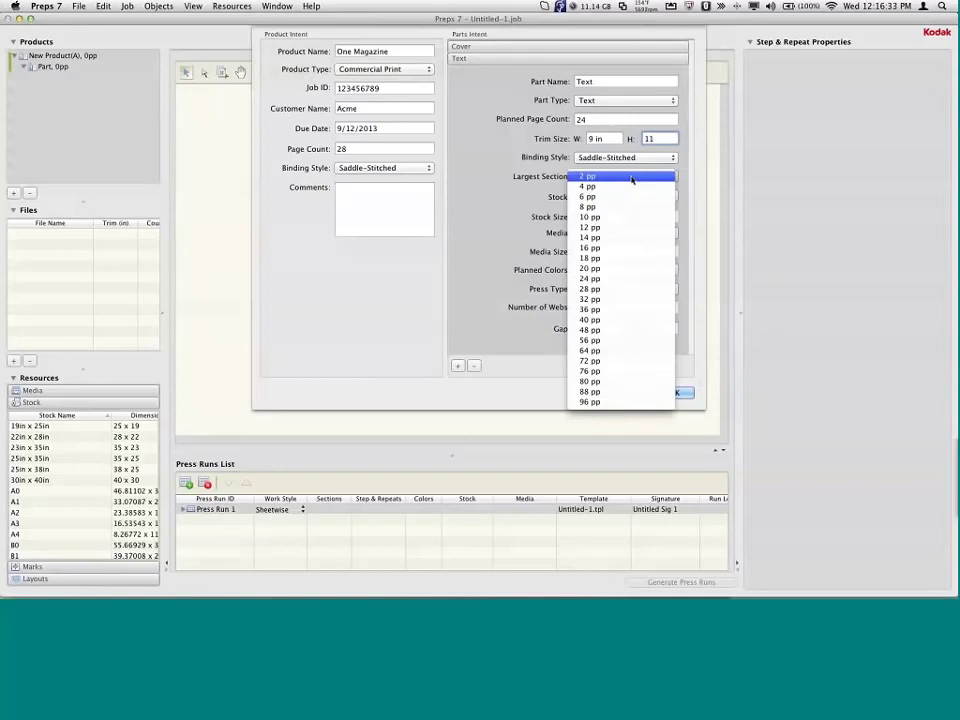
pyautogui.click(629, 247)
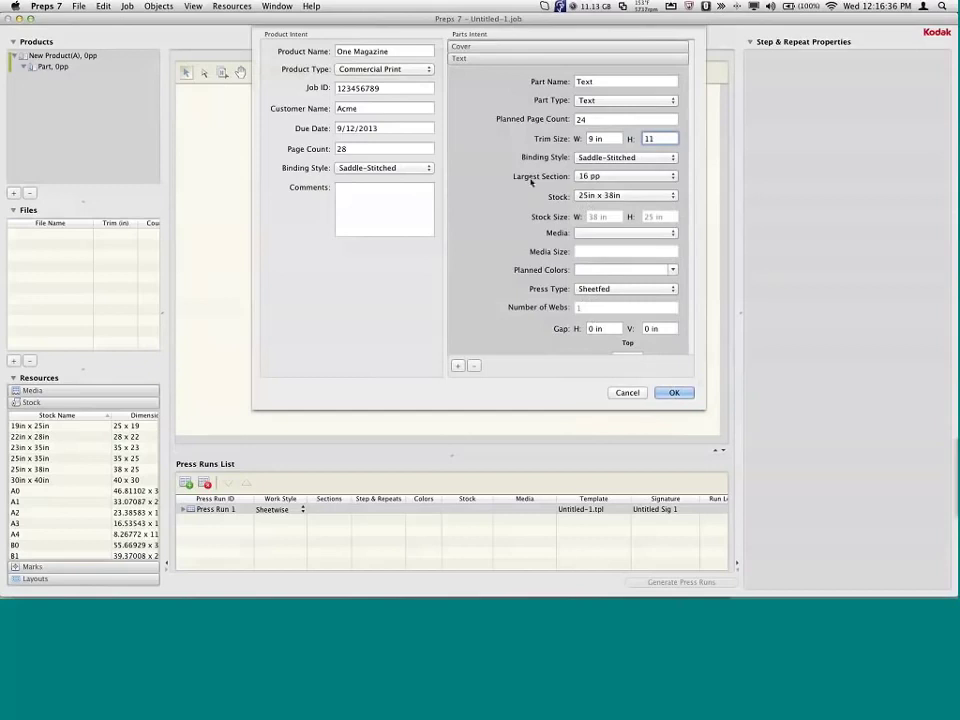
pyautogui.click(594, 233)
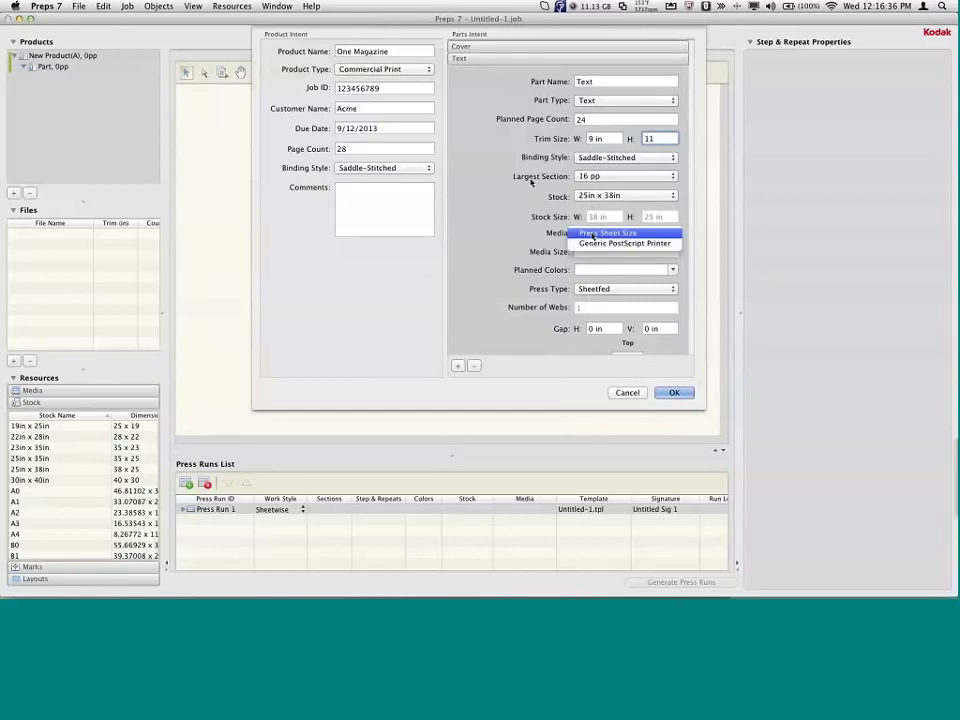
pyautogui.click(594, 233)
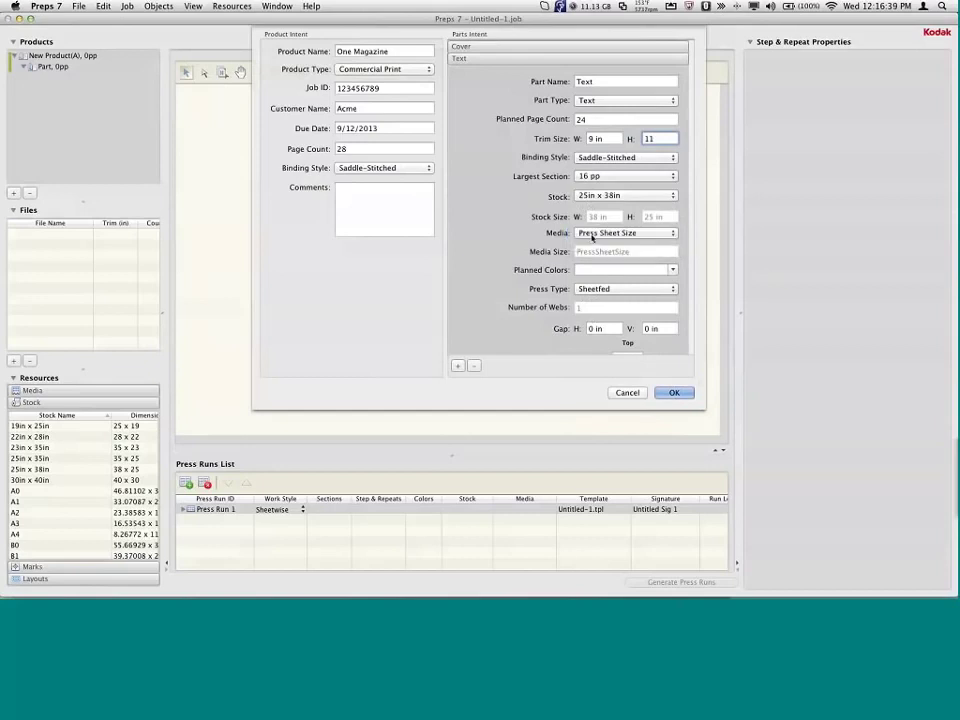
# Set the Text part's planned colors to C, M, Y, K and accept the product intent.
pyautogui.click(672, 270)
pyautogui.click(588, 281)
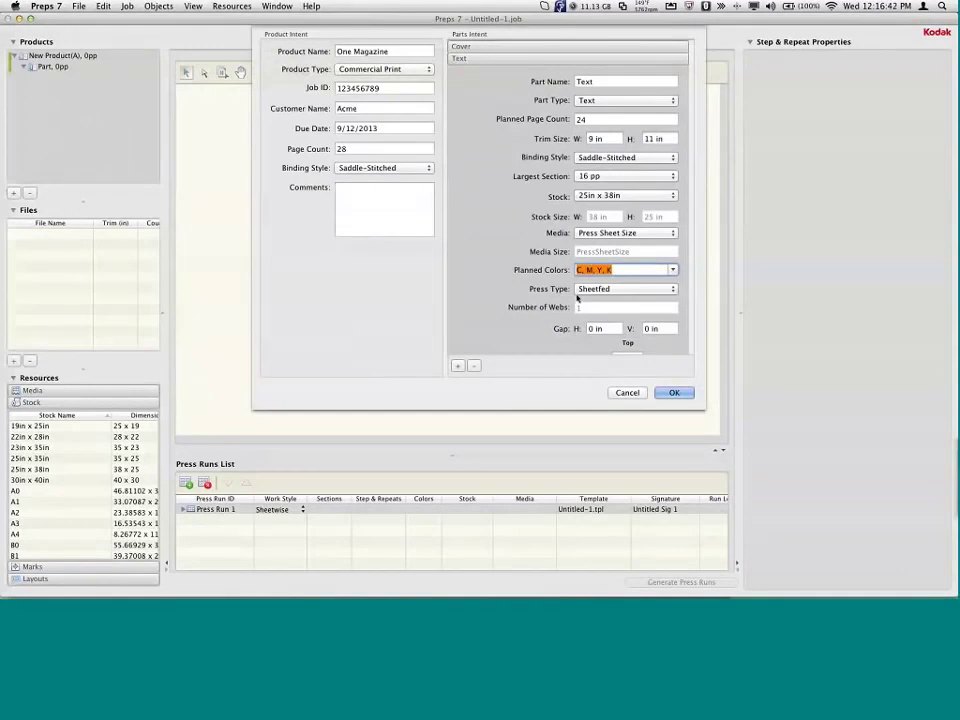
pyautogui.scroll(-1, 577, 298)
pyautogui.scroll(-2, 577, 298)
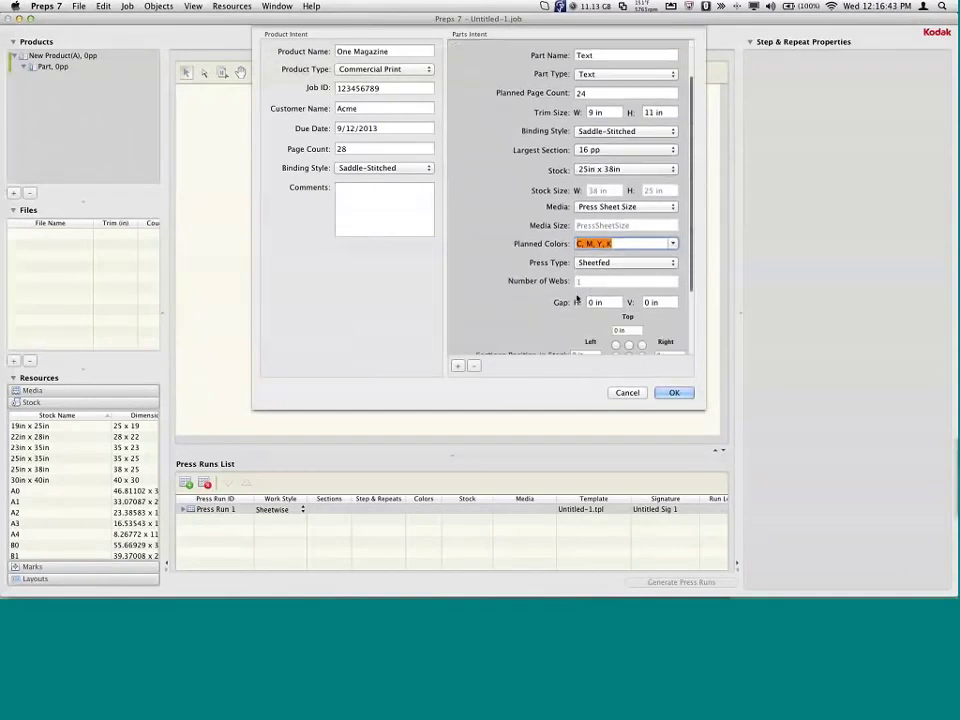
pyautogui.scroll(-5, 577, 298)
pyautogui.scroll(1, 590, 330)
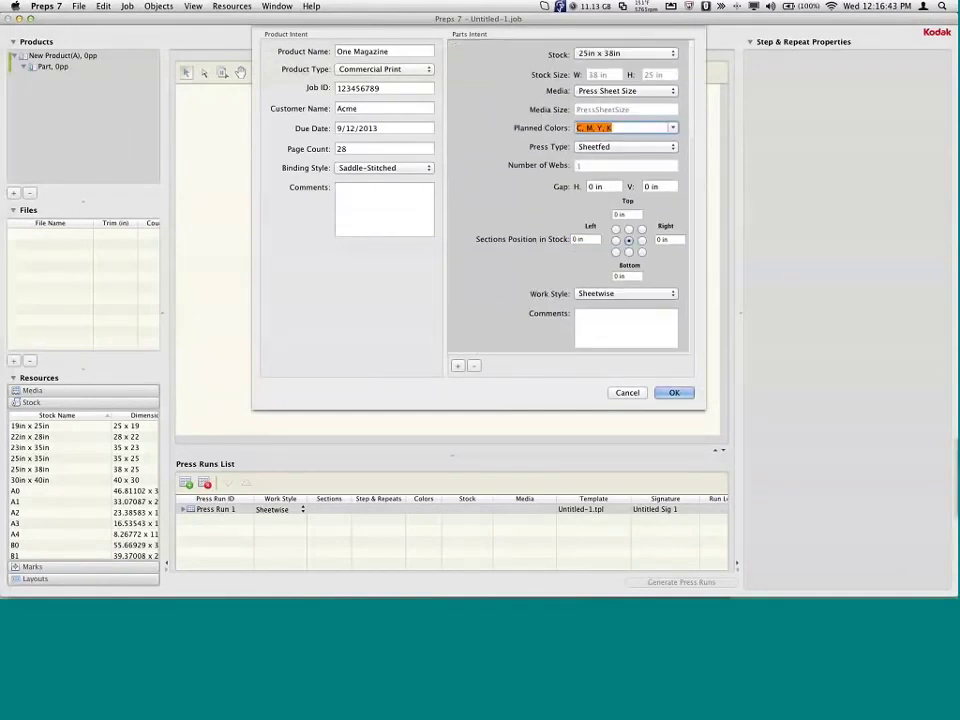
pyautogui.click(674, 393)
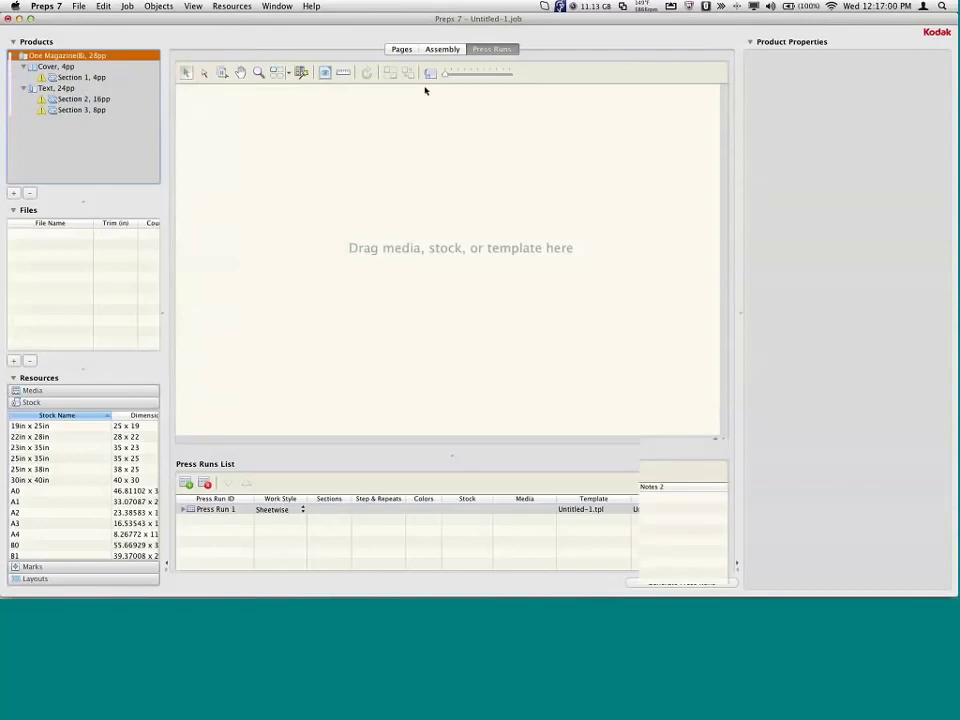
# Reorder the magazine's assembly so the 8-page text section wraps around the 16-page text section.
pyautogui.click(402, 50)
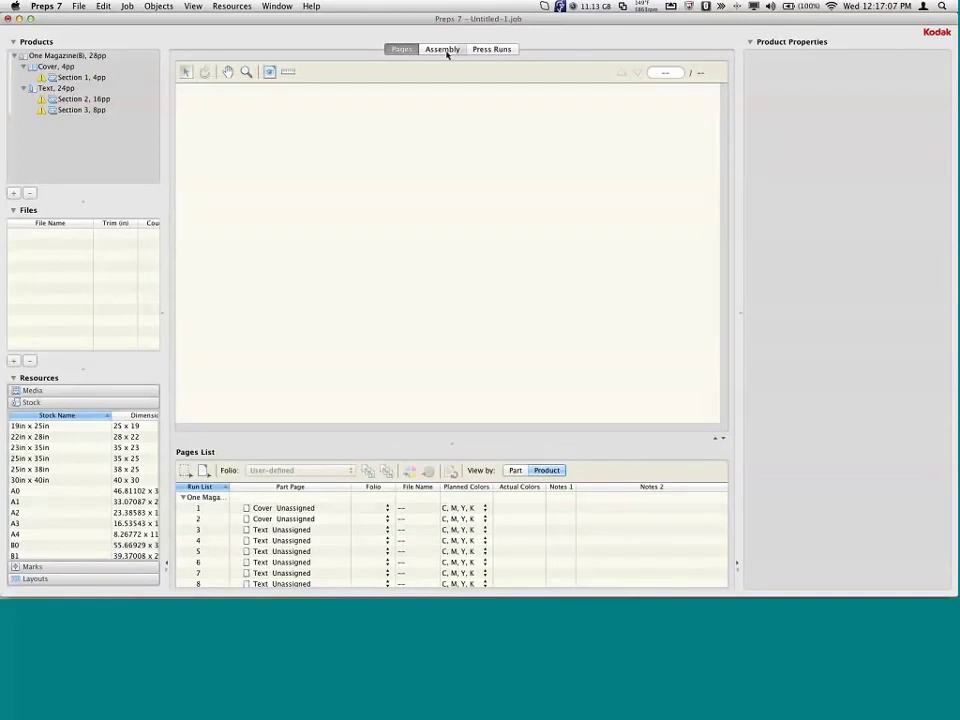
pyautogui.click(447, 53)
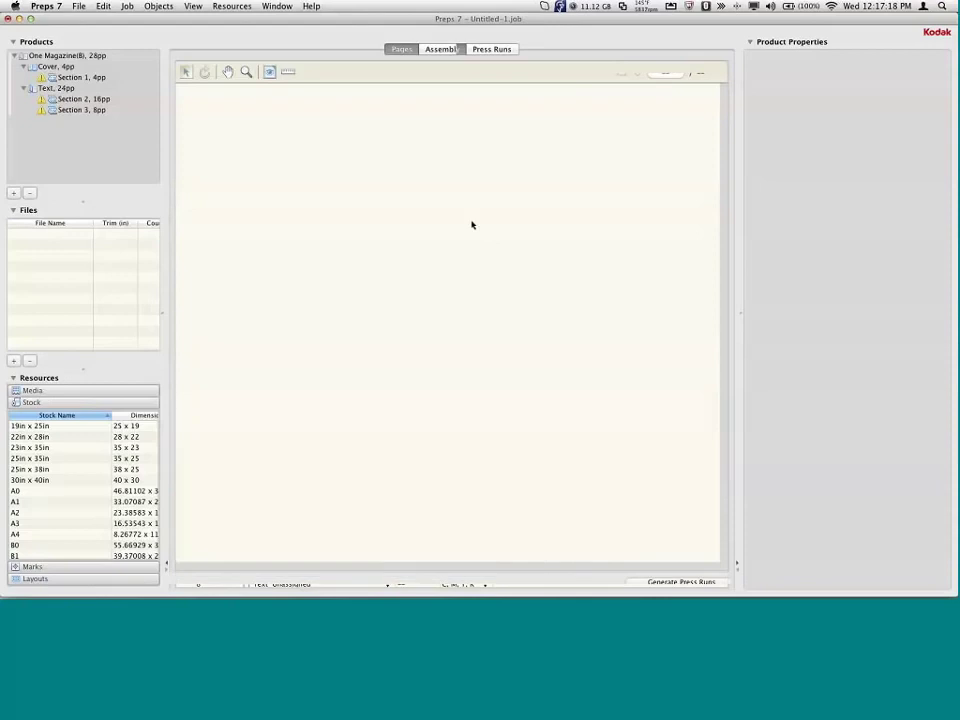
pyautogui.press('super+2')
pyautogui.scroll(5, 472, 225)
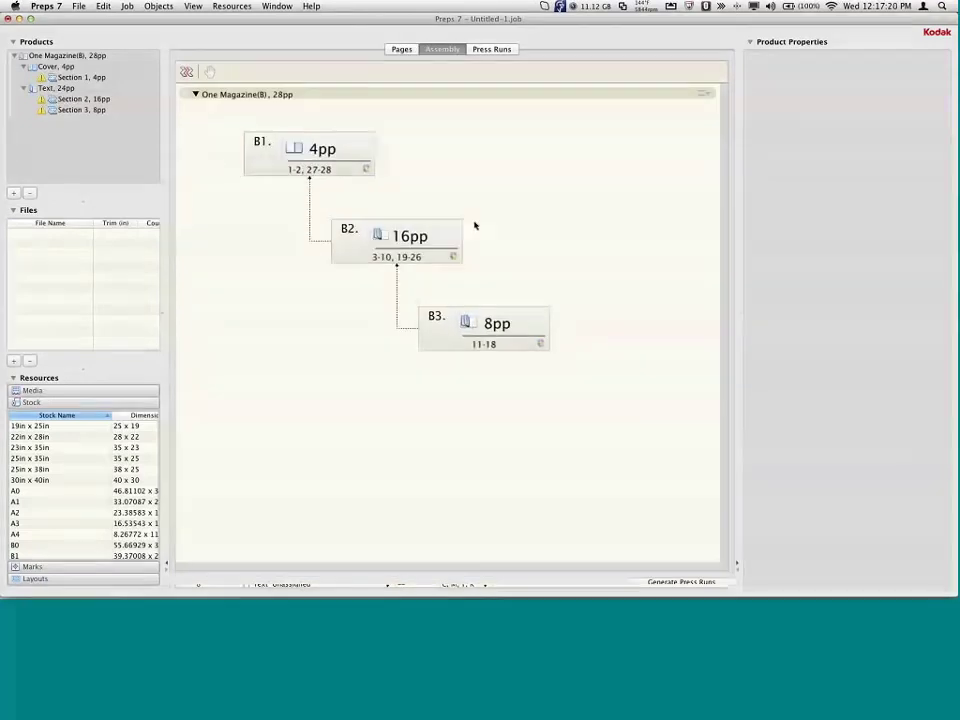
pyautogui.click(330, 177)
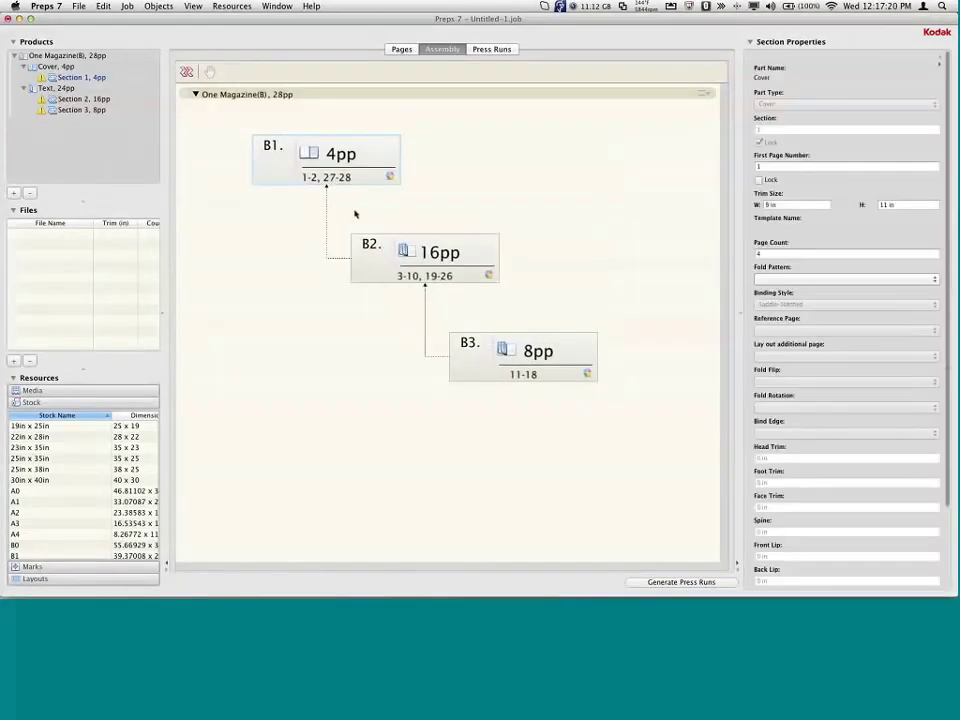
pyautogui.click(421, 274)
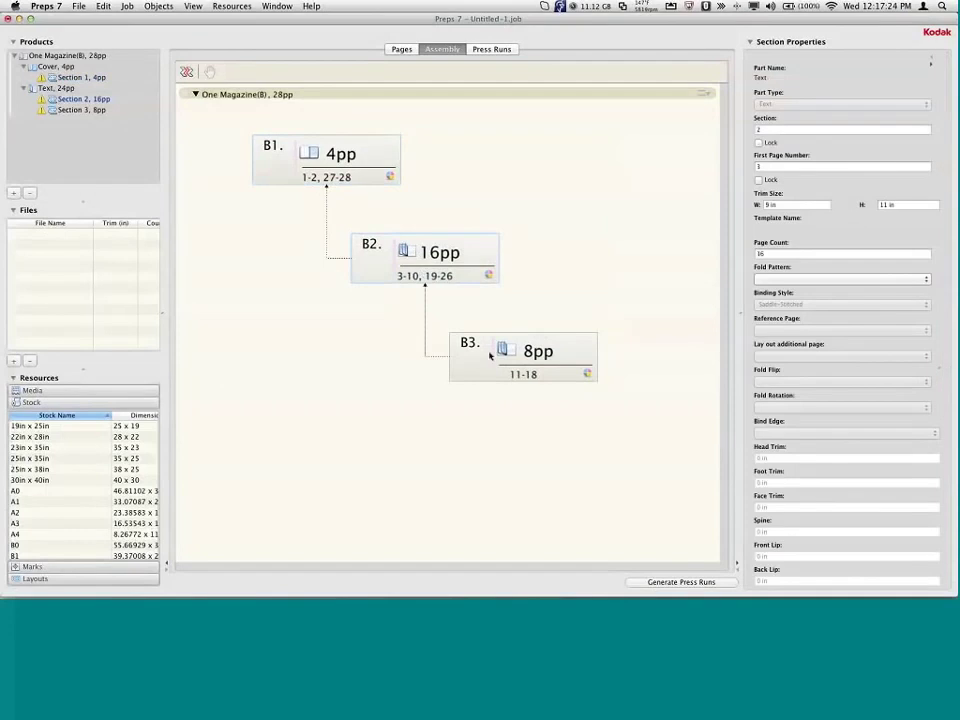
pyautogui.moveTo(500, 366); pyautogui.dragTo(330, 300)
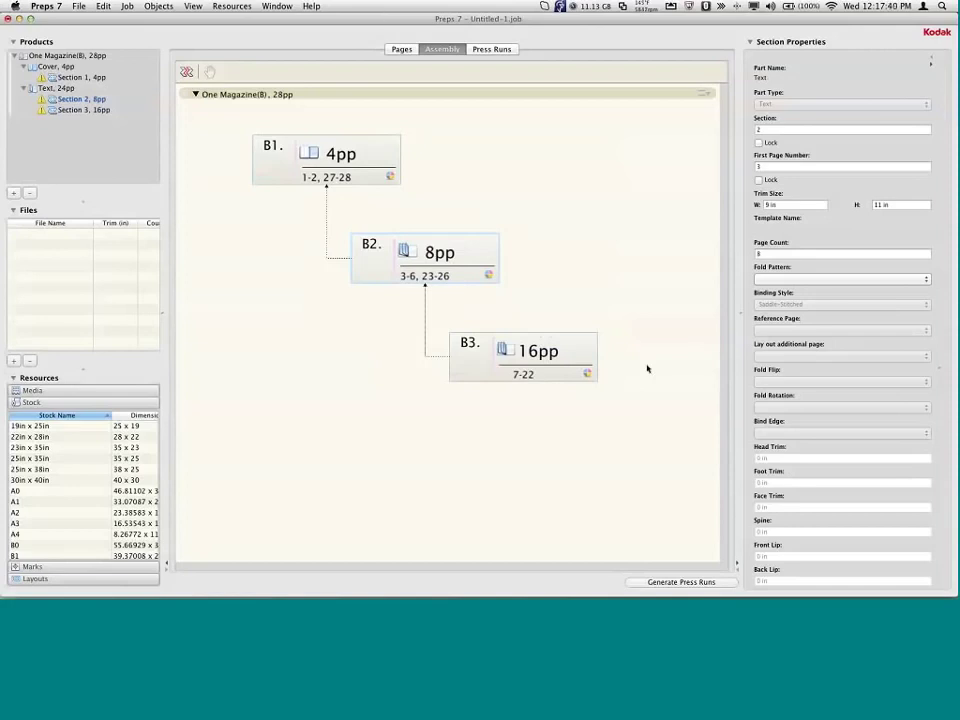
# Add One Magazine.PDF to the job and assign its pages to the product's run list.
pyautogui.press('super+1')
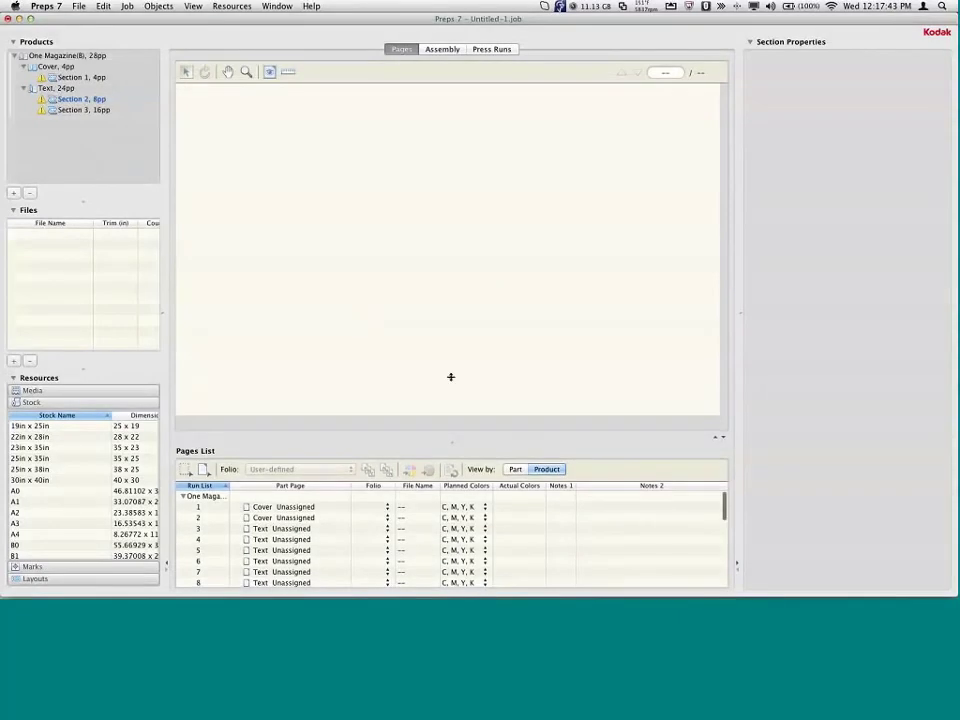
pyautogui.moveTo(450, 439); pyautogui.dragTo(362, 378)
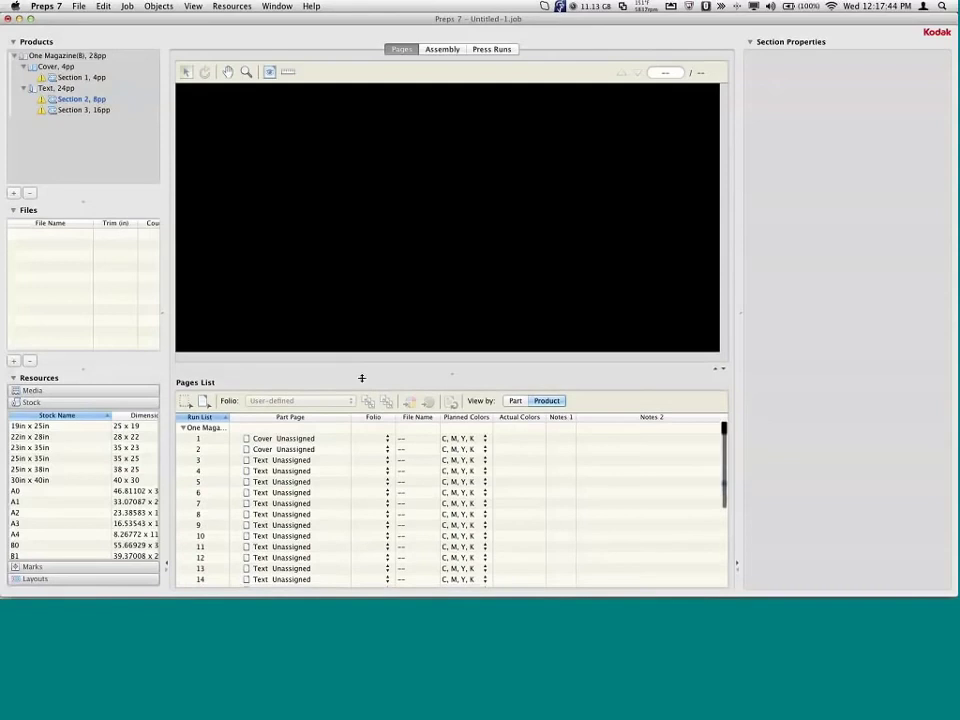
pyautogui.press('super+shift+a')
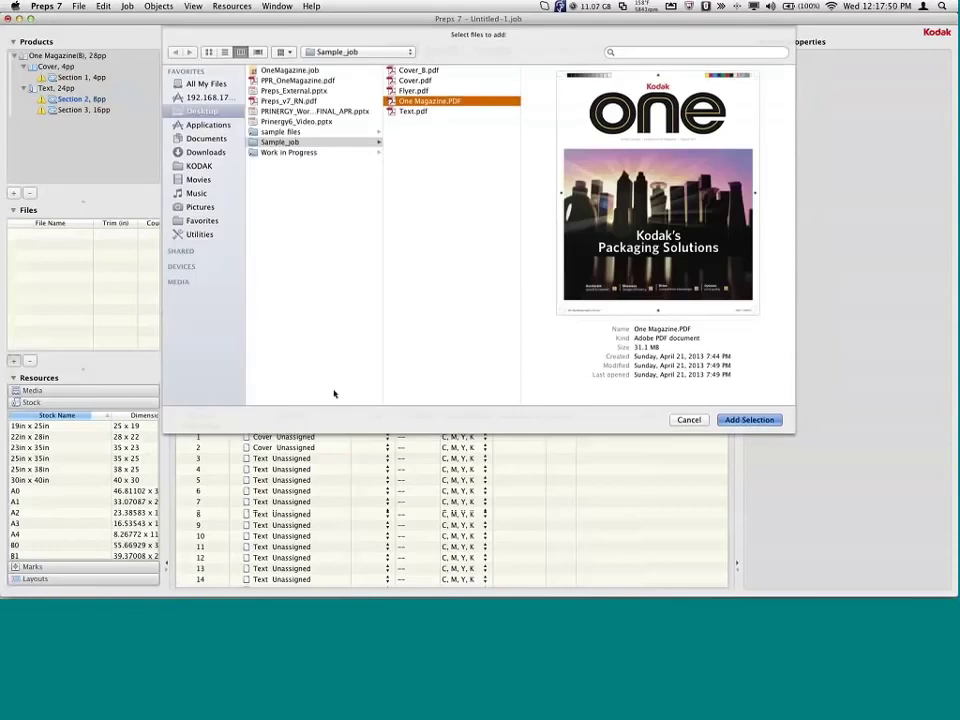
pyautogui.press('Return')
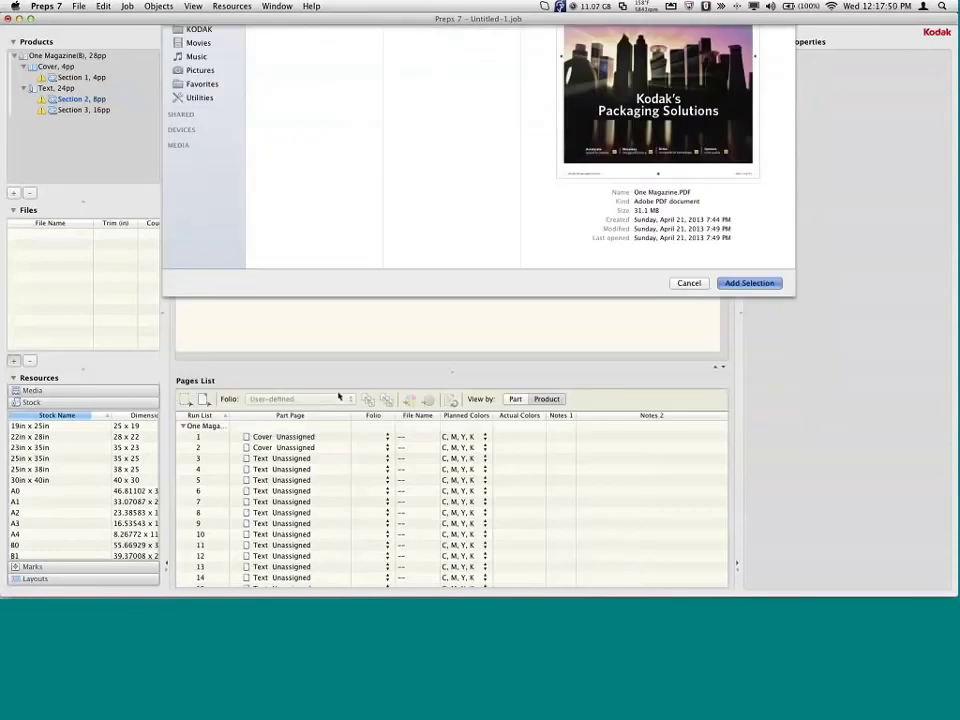
pyautogui.moveTo(60, 251); pyautogui.dragTo(598, 416)
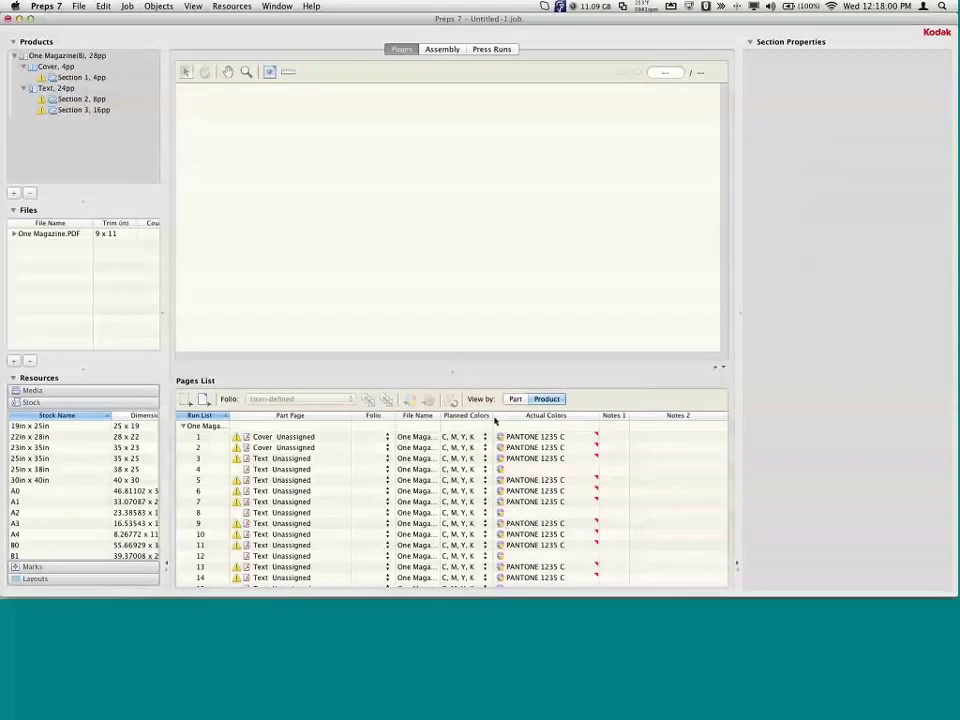
# Widen the Planned Colors column and preview run list page 1 of the Cover in an enlarged view.
pyautogui.moveTo(495, 416); pyautogui.dragTo(524, 416)
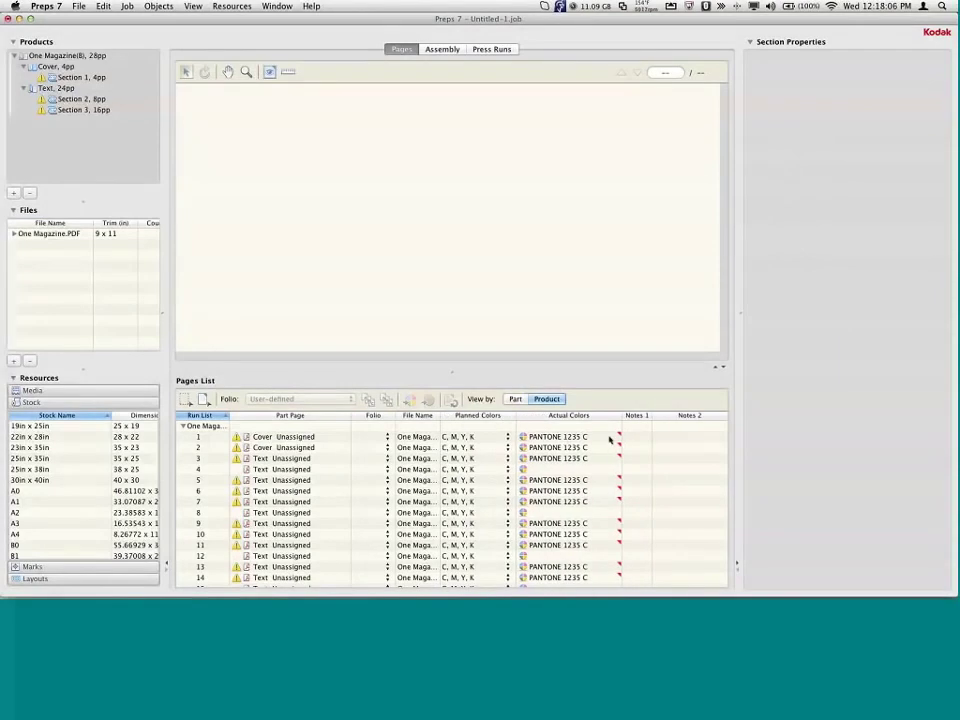
pyautogui.click(298, 441)
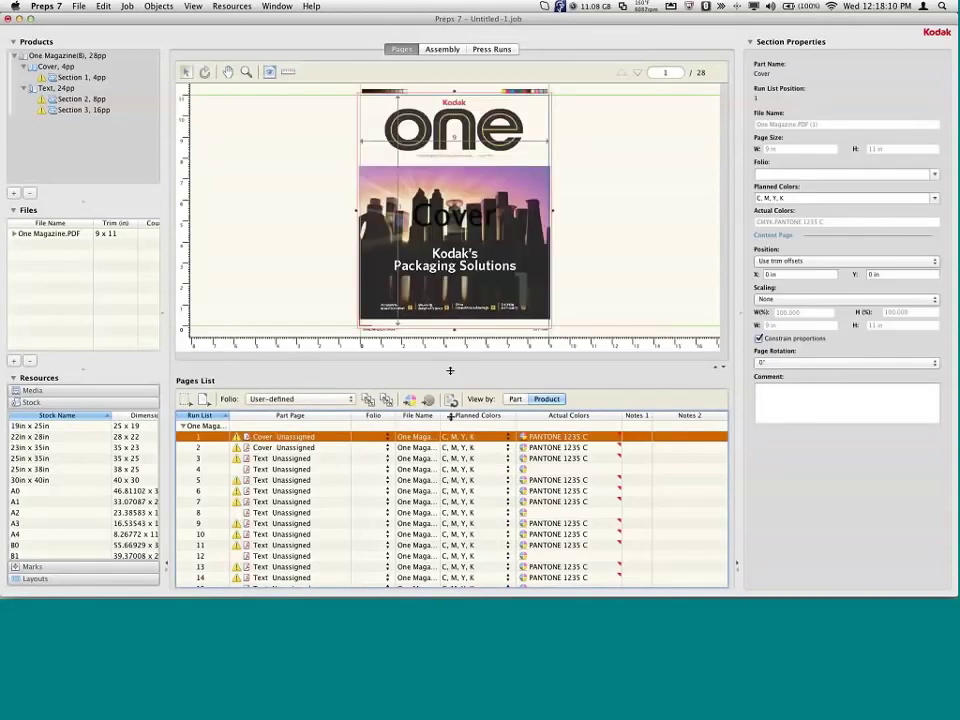
pyautogui.moveTo(450, 371); pyautogui.dragTo(462, 459)
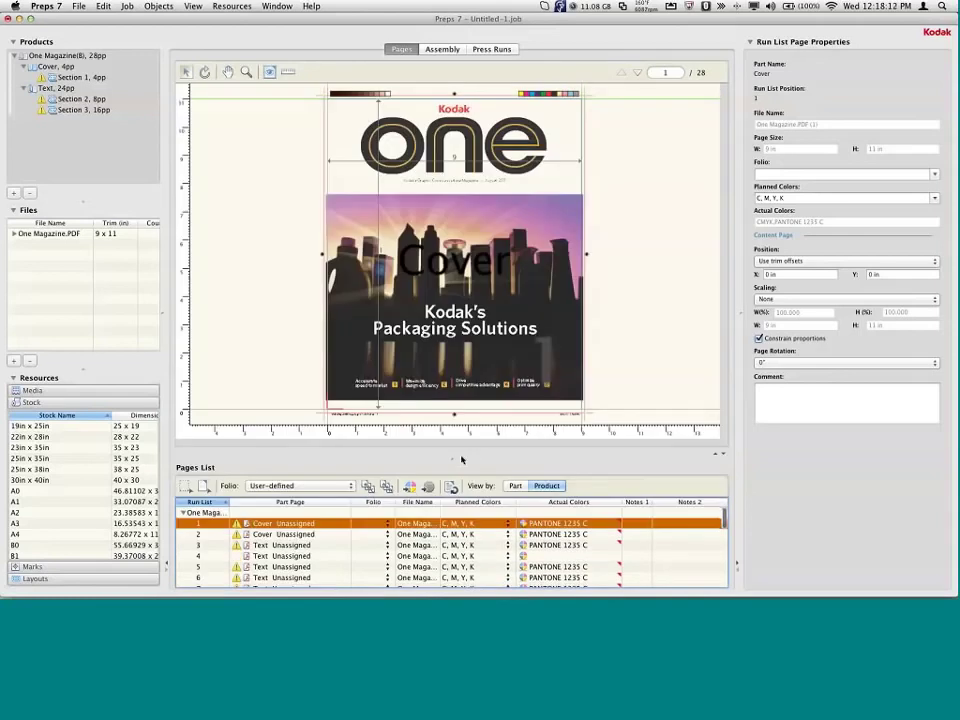
# Assign the JDF-F4-2 fold pattern to the 4-page Cover section in the assembly.
pyautogui.click(442, 49)
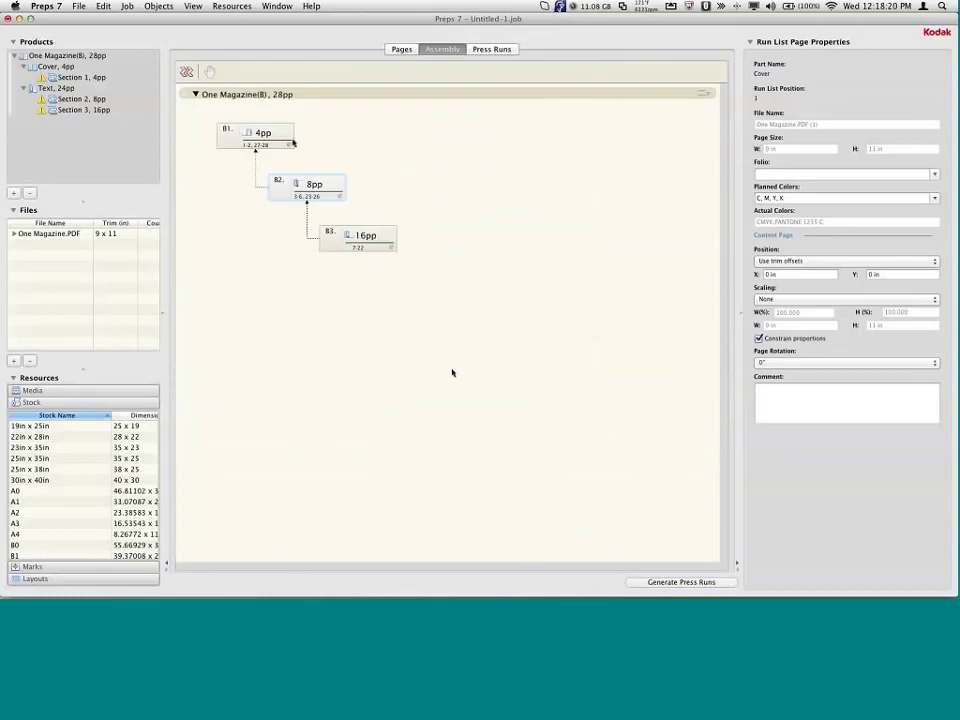
pyautogui.click(308, 186)
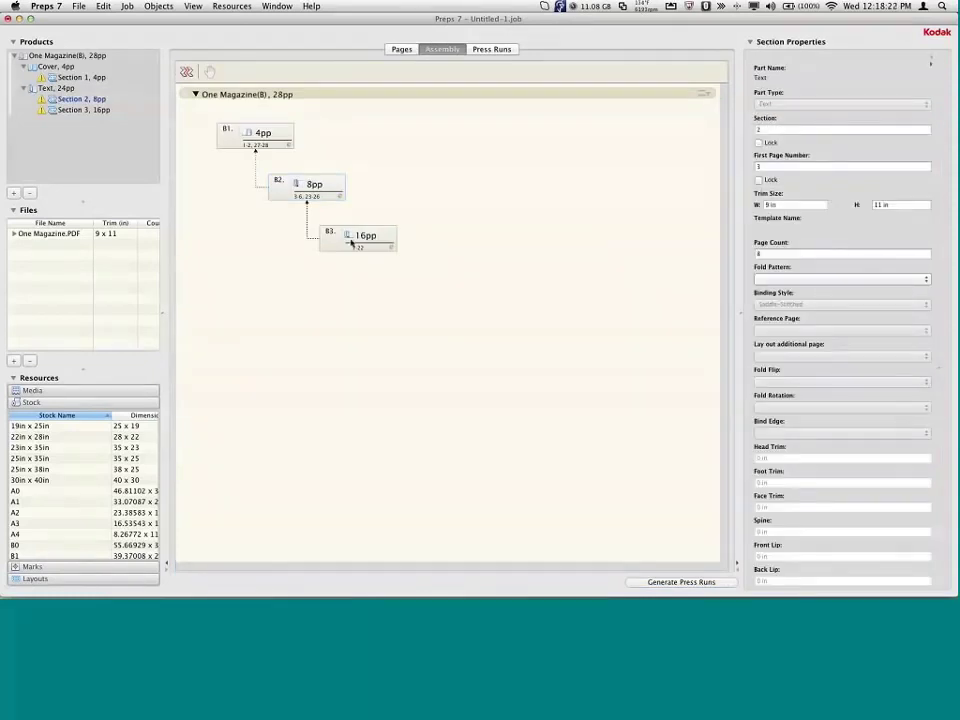
pyautogui.click(351, 243)
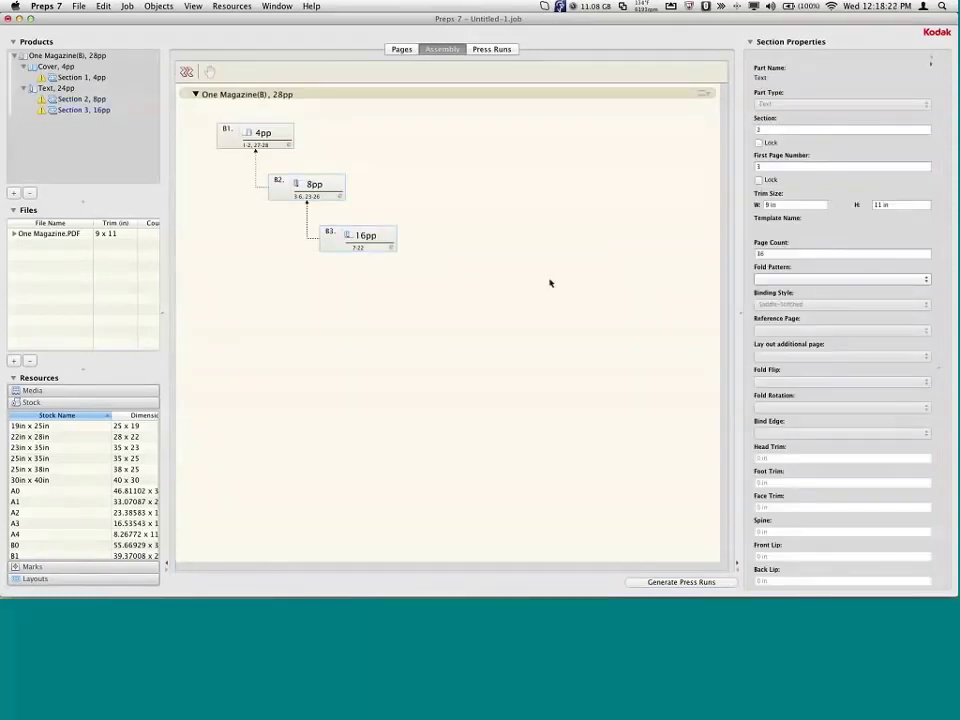
pyautogui.click(260, 136)
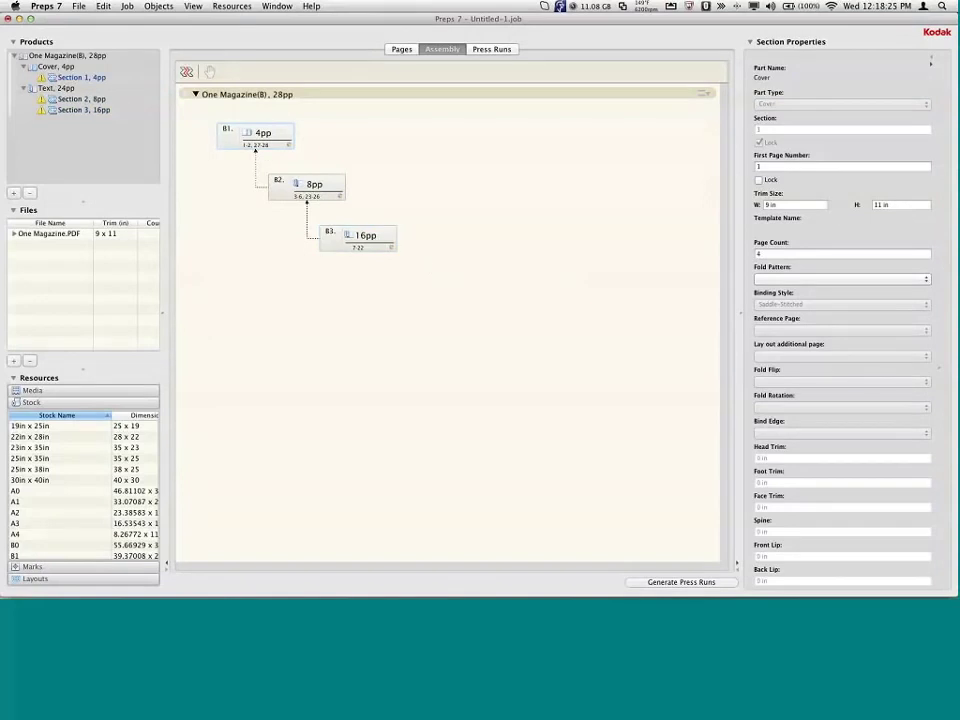
pyautogui.click(836, 280)
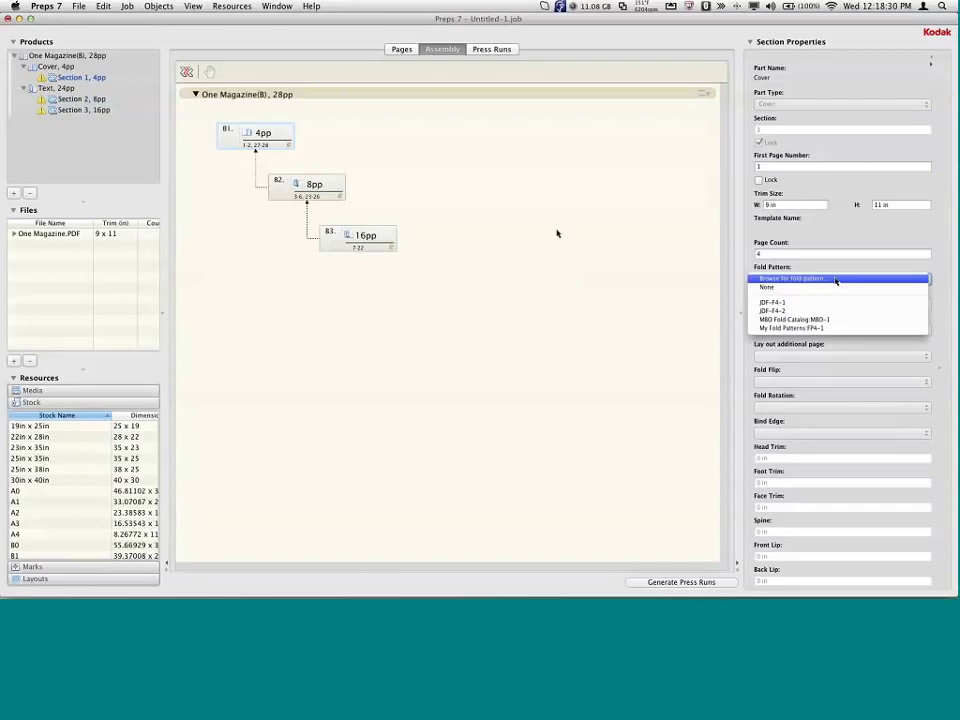
pyautogui.click(836, 279)
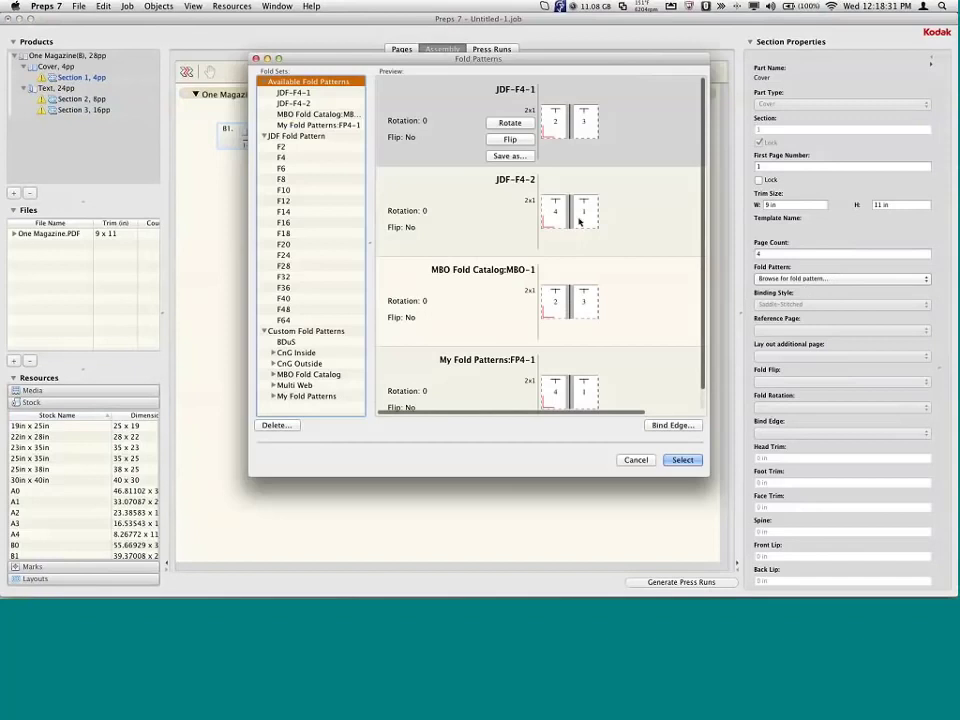
pyautogui.click(579, 222)
pyautogui.click(682, 460)
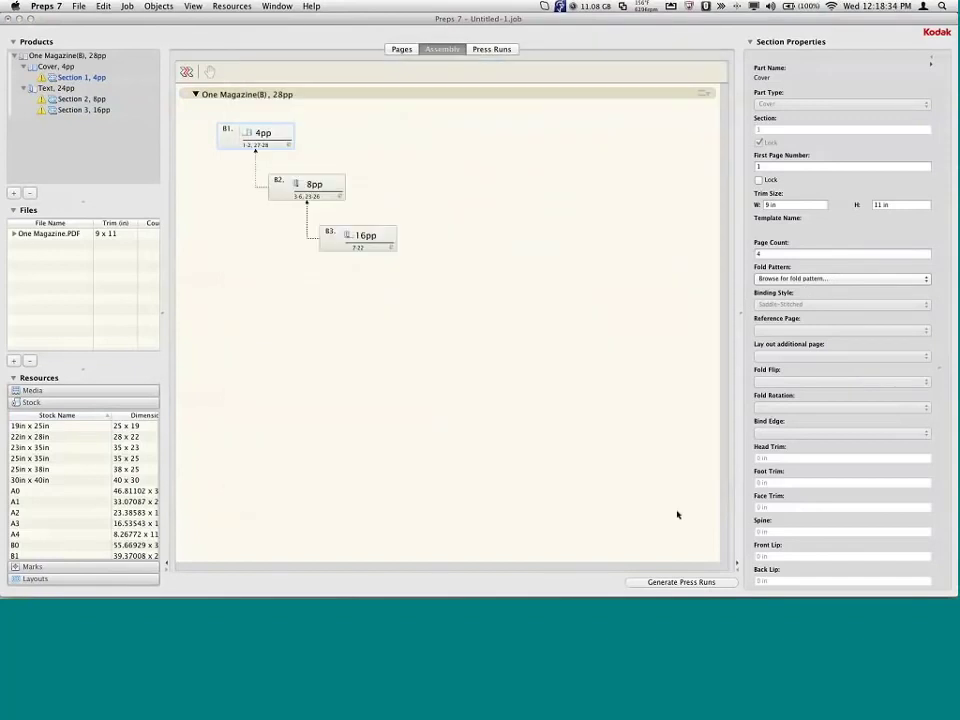
# Review the Cover section's head, foot and face trims and its back lip.
pyautogui.scroll(-1, 942, 316)
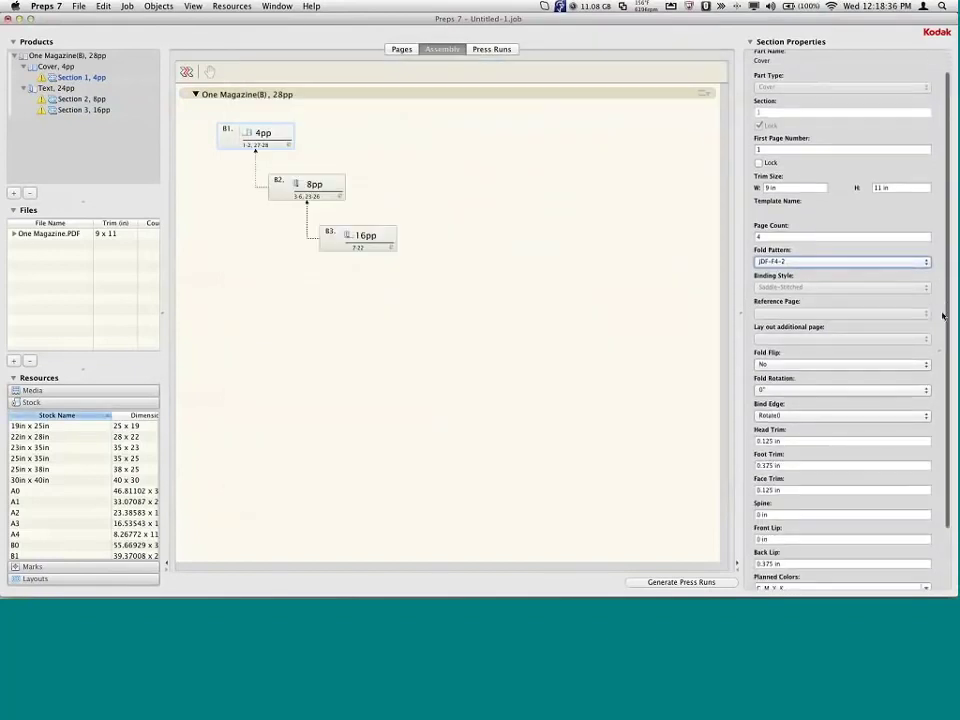
pyautogui.scroll(-3, 942, 316)
pyautogui.tripleClick(785, 359)
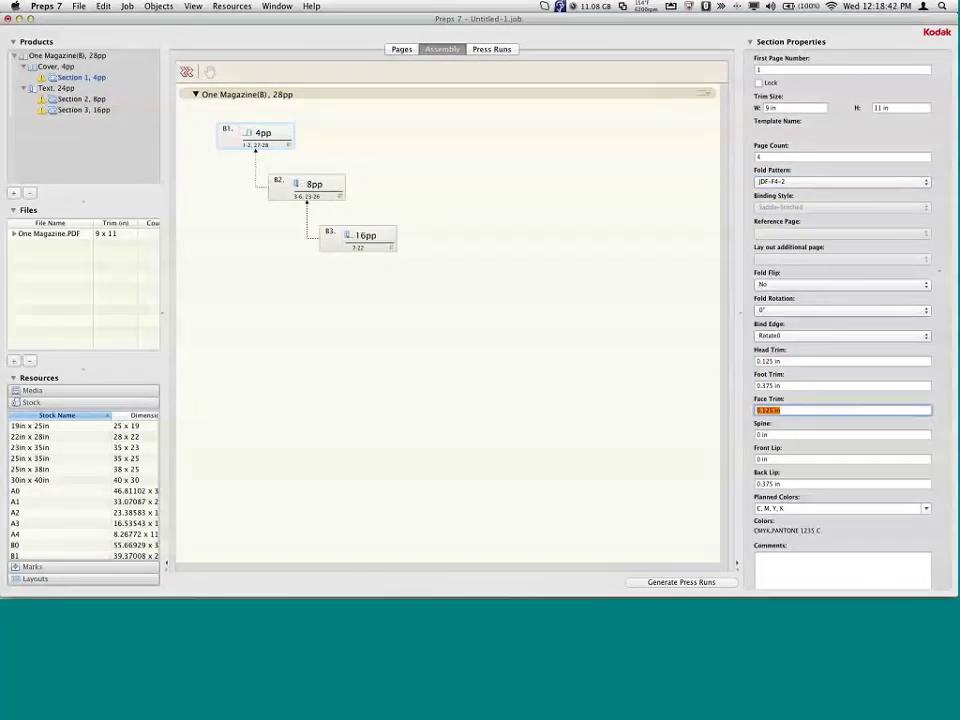
pyautogui.moveTo(799, 484); pyautogui.dragTo(655, 476)
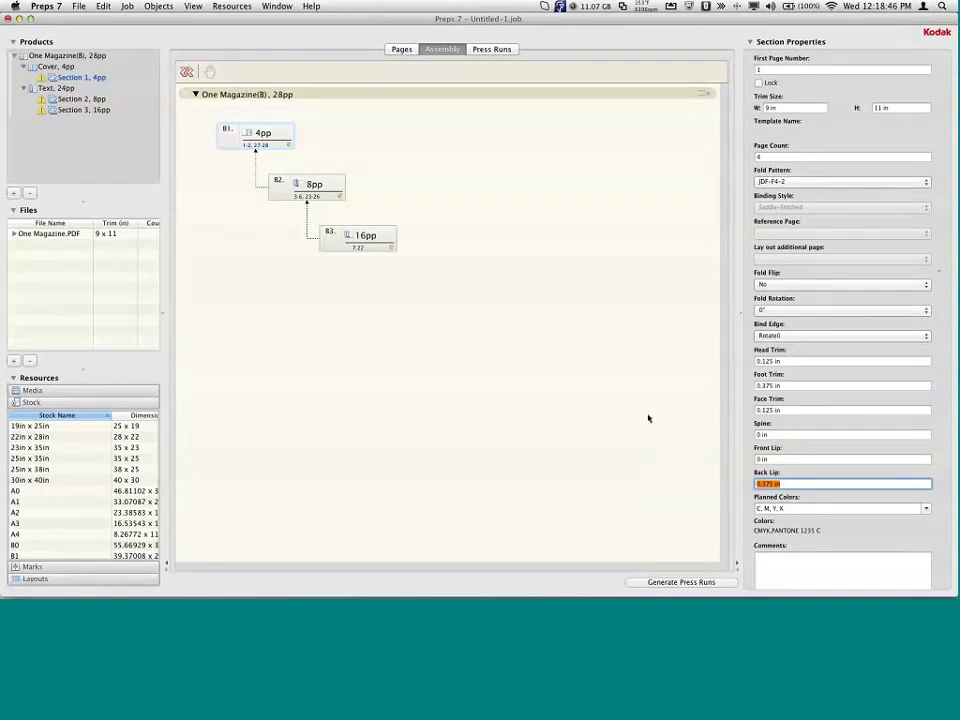
# Assign the JDF-F8-7 fold pattern, flipped and rotated 90 degrees, to the 8-page Text section.
pyautogui.click(313, 187)
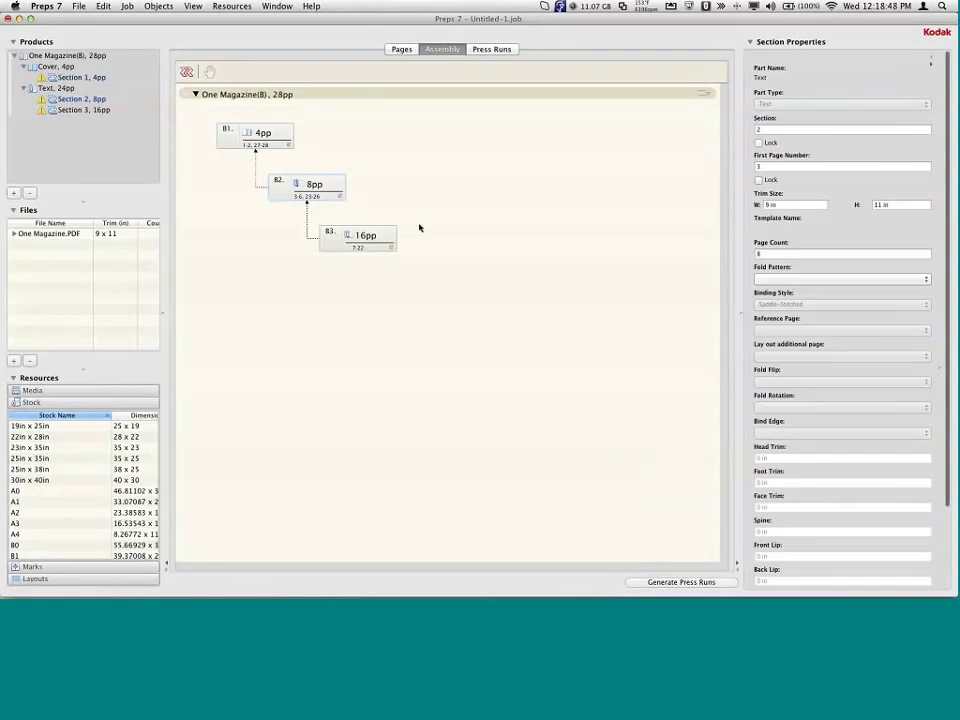
pyautogui.click(843, 280)
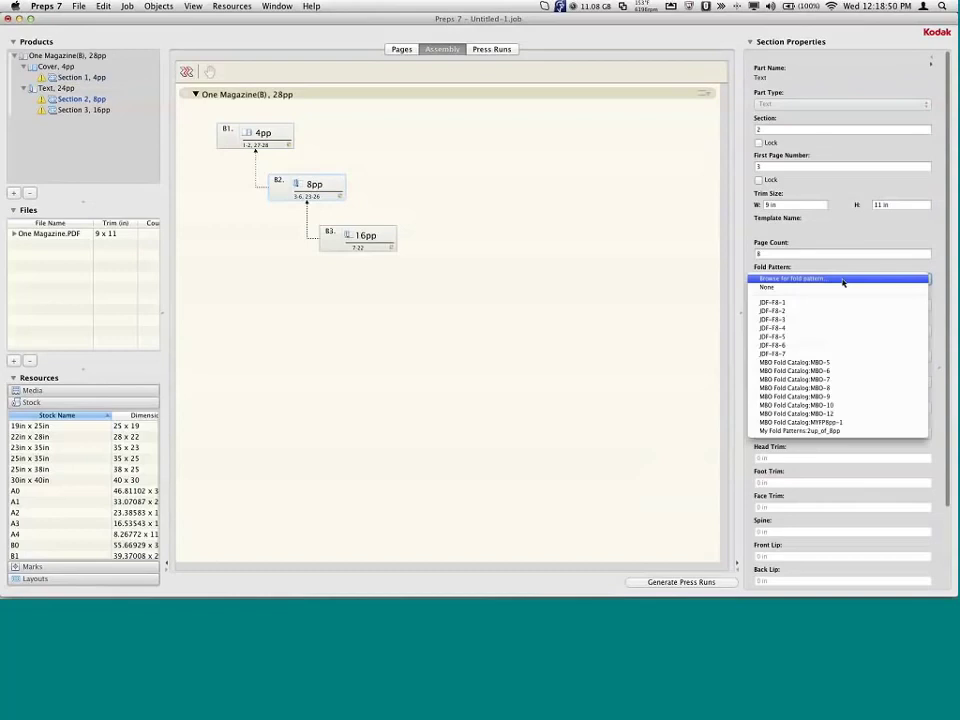
pyautogui.click(843, 280)
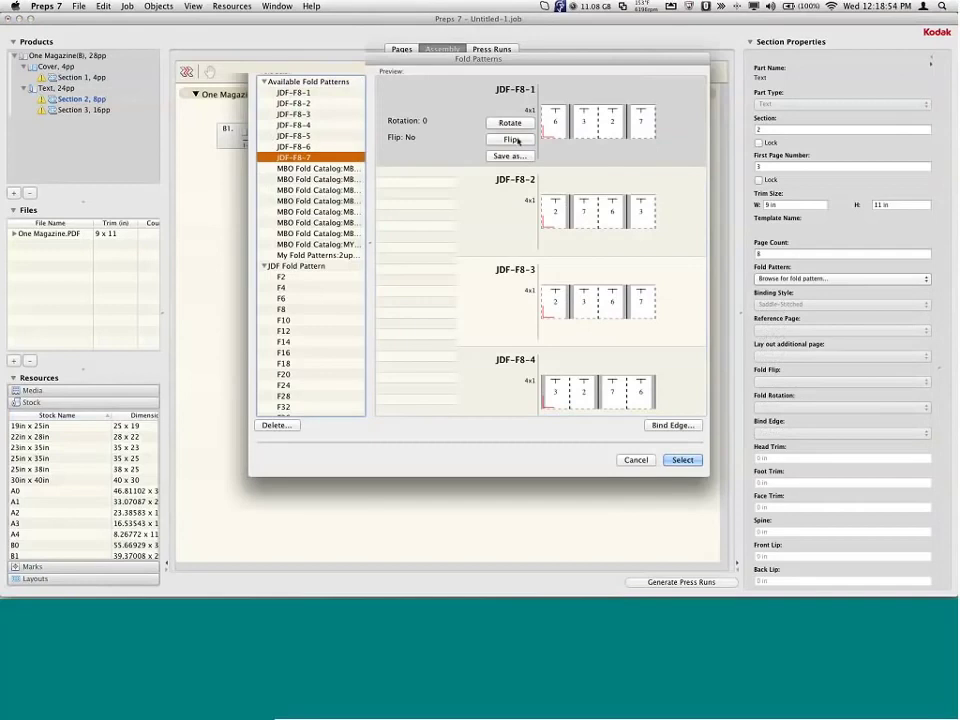
pyautogui.click(517, 142)
pyautogui.click(512, 124)
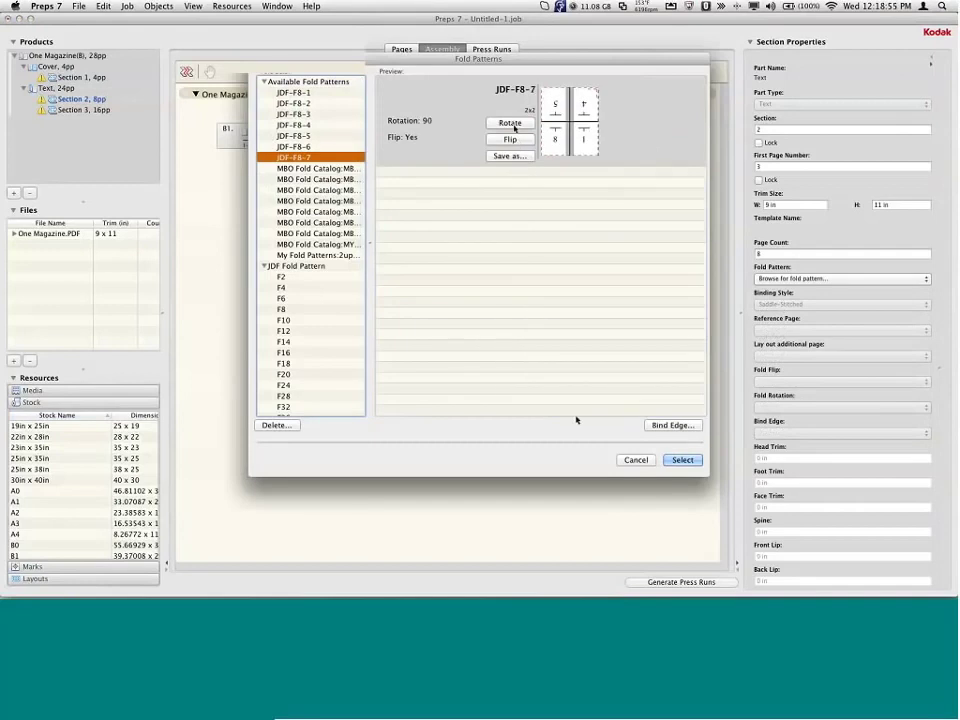
pyautogui.click(683, 461)
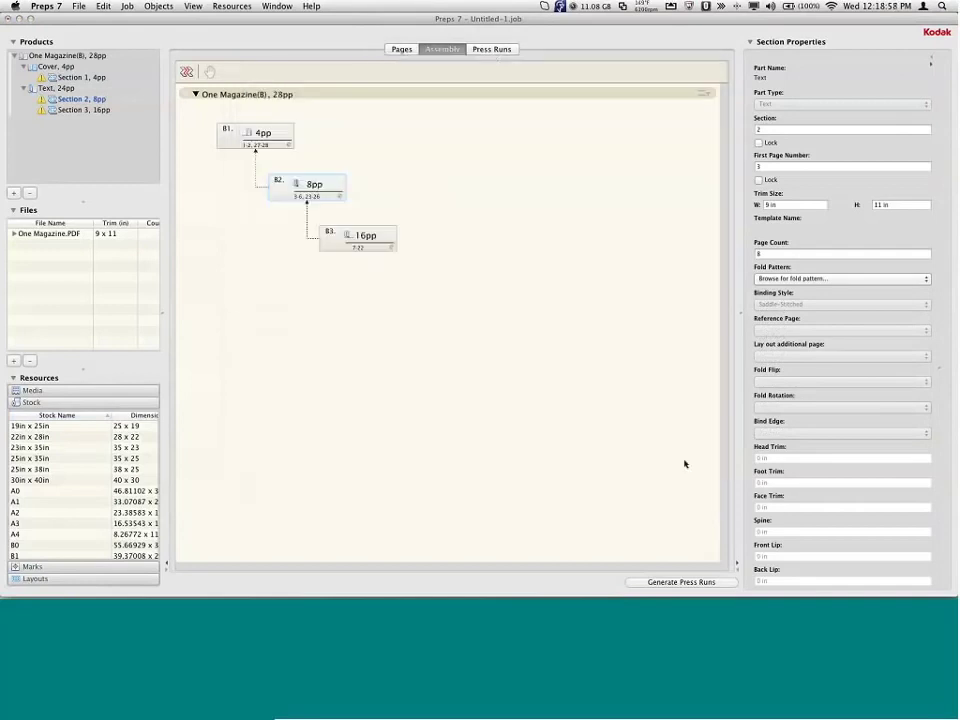
# Assign the JDF-F16-8 fold pattern, flipped with no rotation, to the 16-page Text section.
pyautogui.click(789, 279)
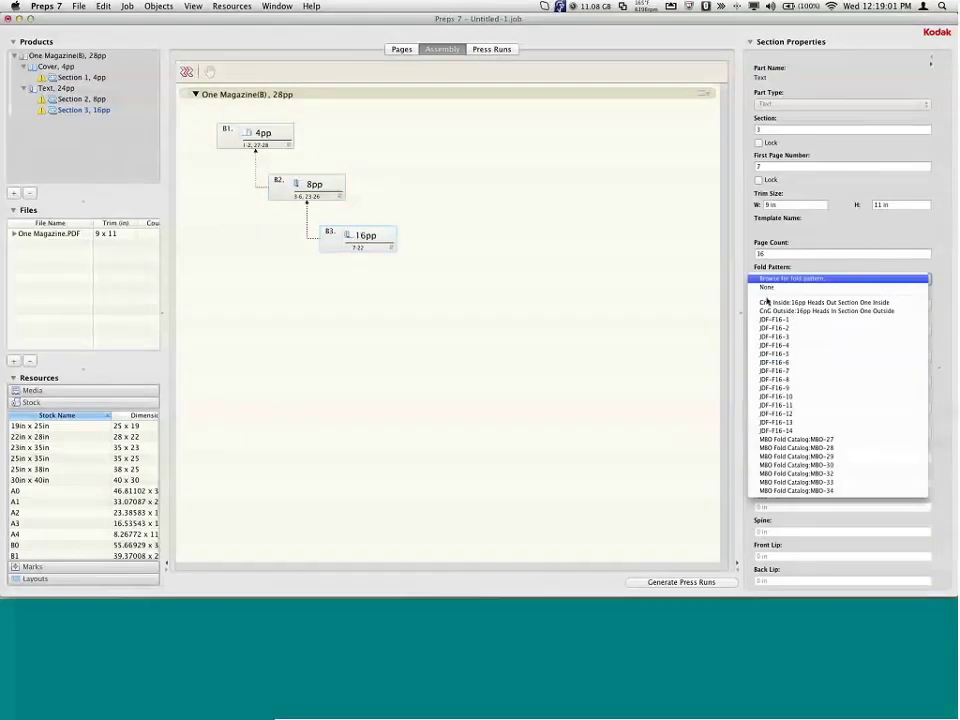
pyautogui.press('Return')
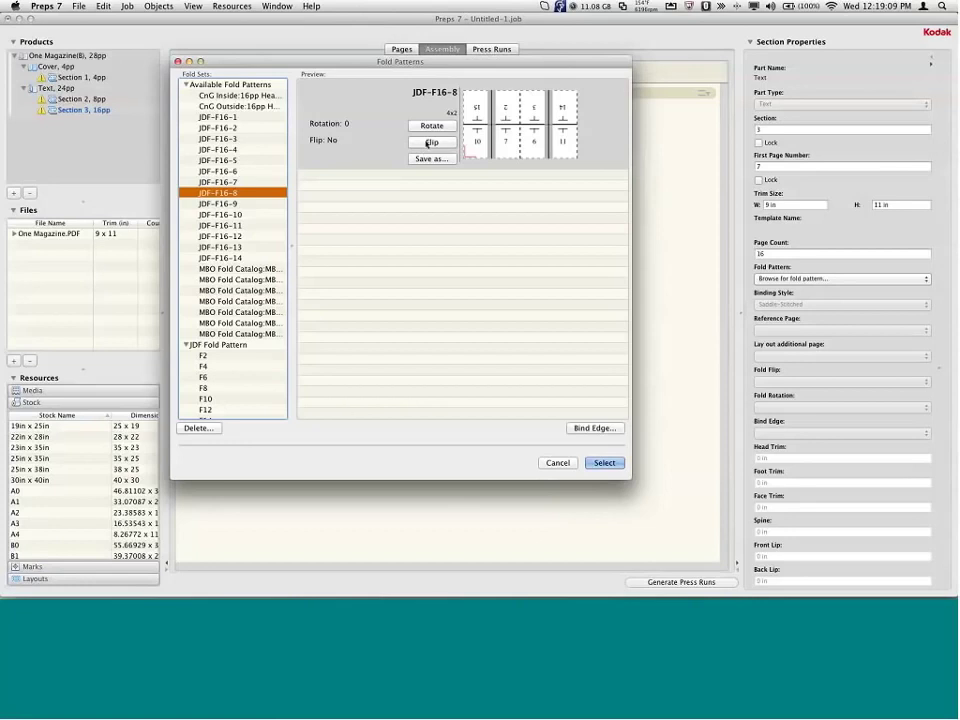
pyautogui.click(430, 142)
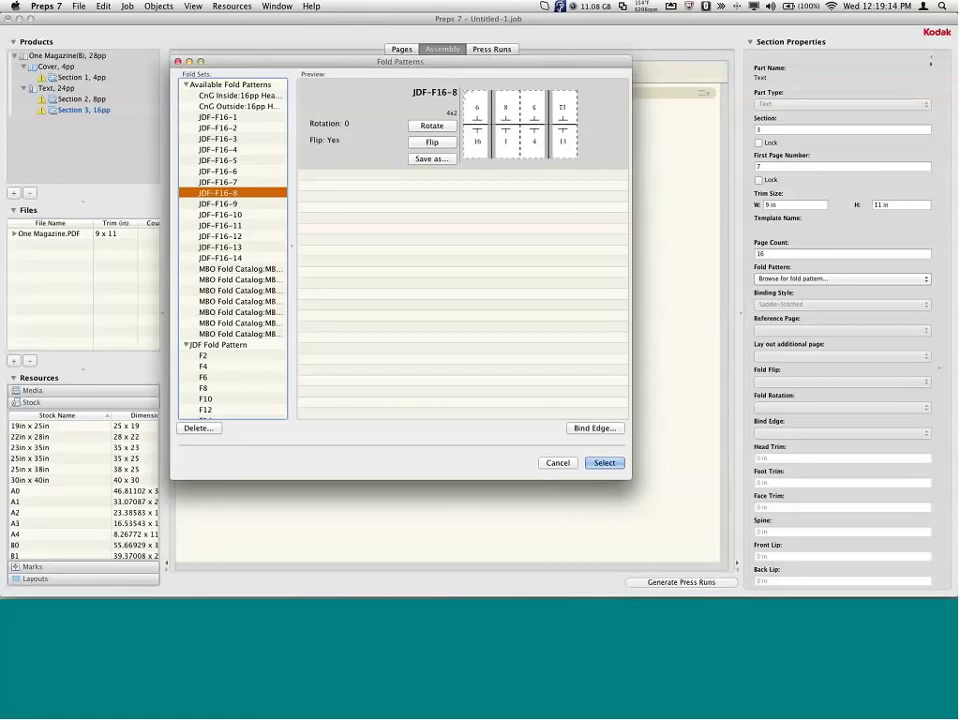
pyautogui.click(606, 464)
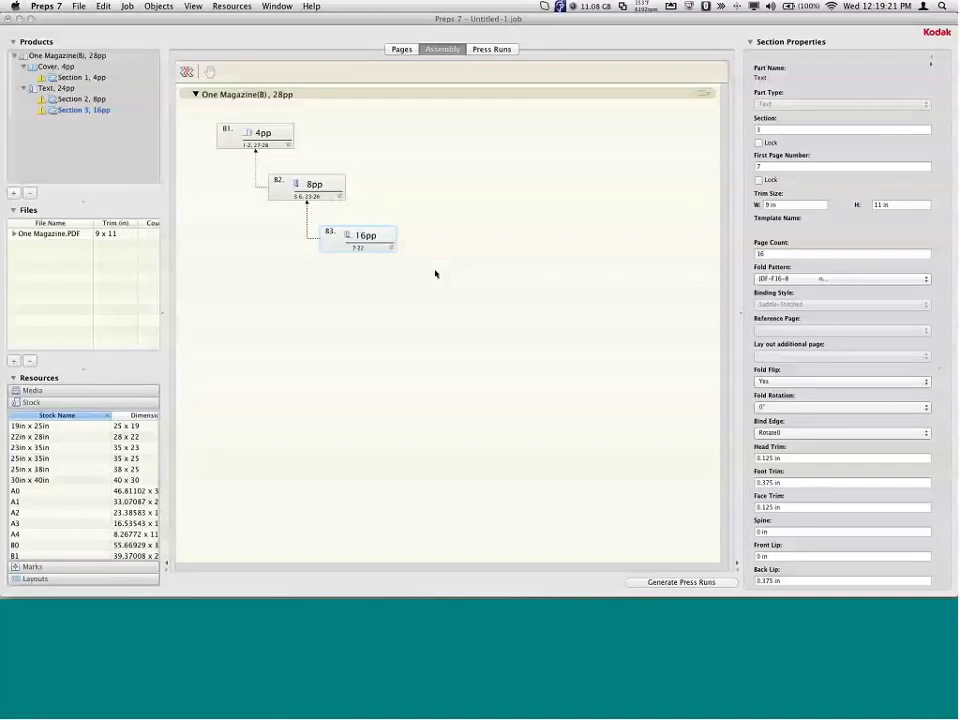
# Select all three sections in the assembly and switch to the press run layout with the Press Runs List shown.
pyautogui.moveTo(523, 264); pyautogui.dragTo(172, 123)
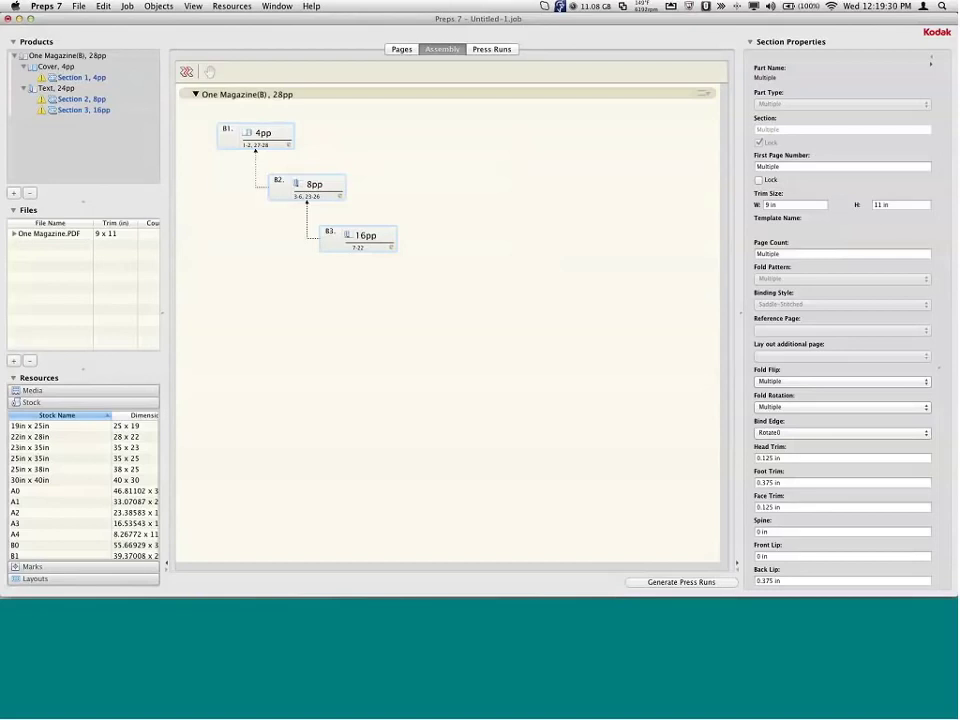
pyautogui.moveTo(540, 563); pyautogui.dragTo(540, 441)
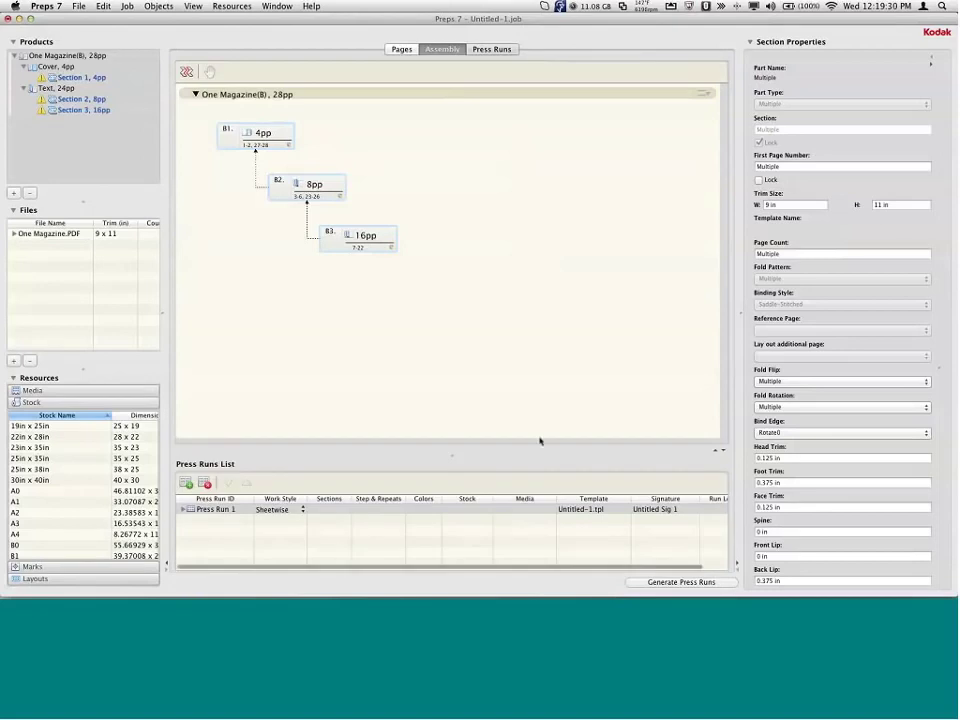
pyautogui.press('super+3')
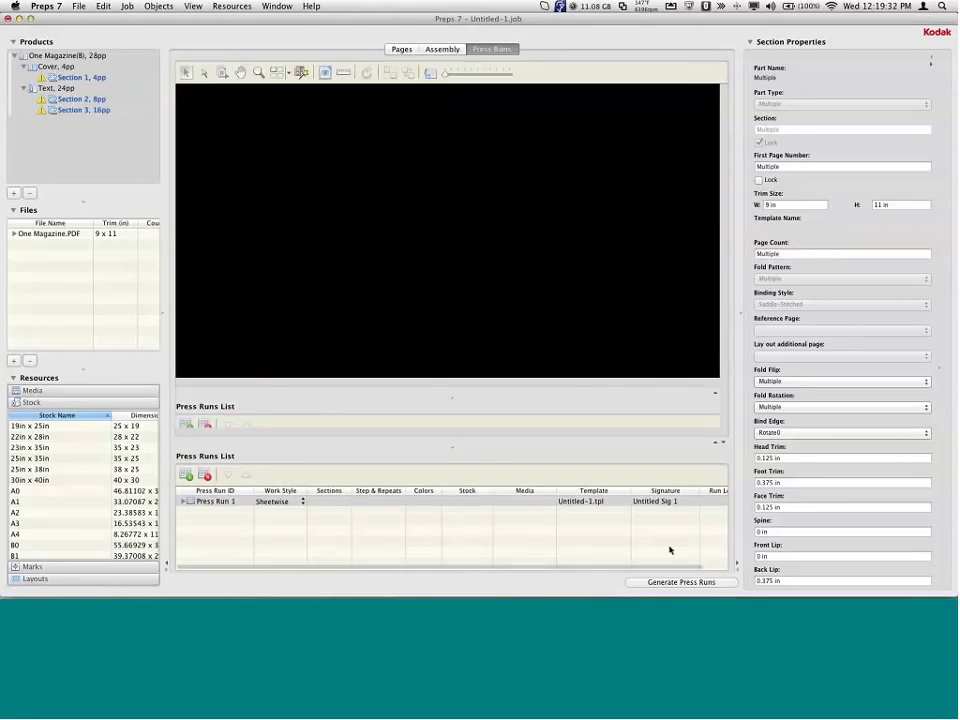
pyautogui.click(67, 82)
pyautogui.press('super+a')
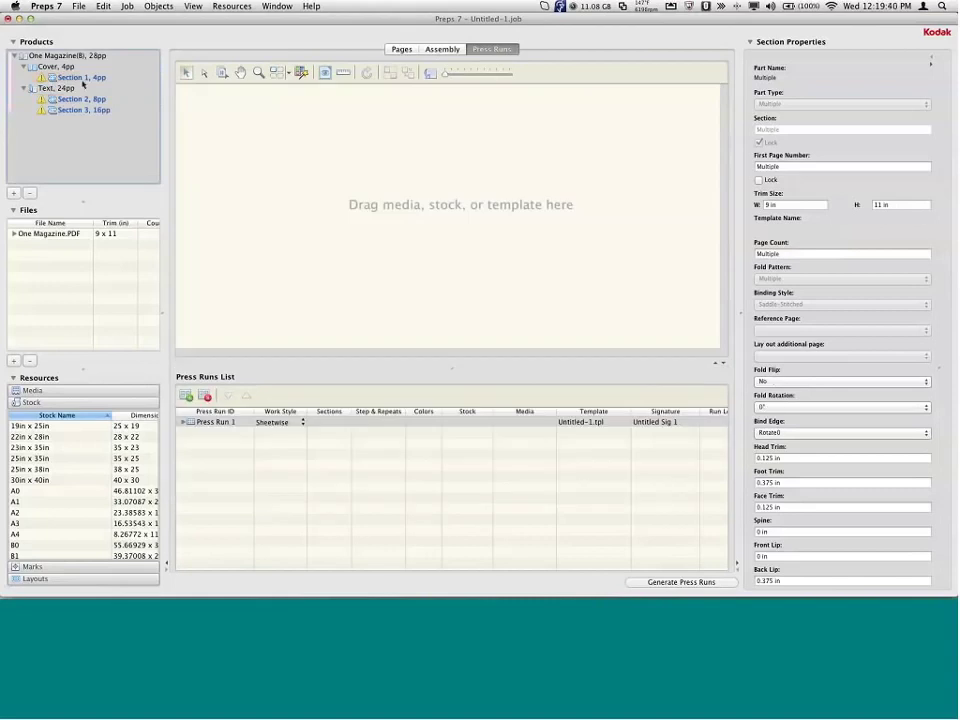
# Review the Cover section's properties and the Cover part's stock, gap, position and work style settings.
pyautogui.click(82, 79)
pyautogui.scroll(-2, 852, 438)
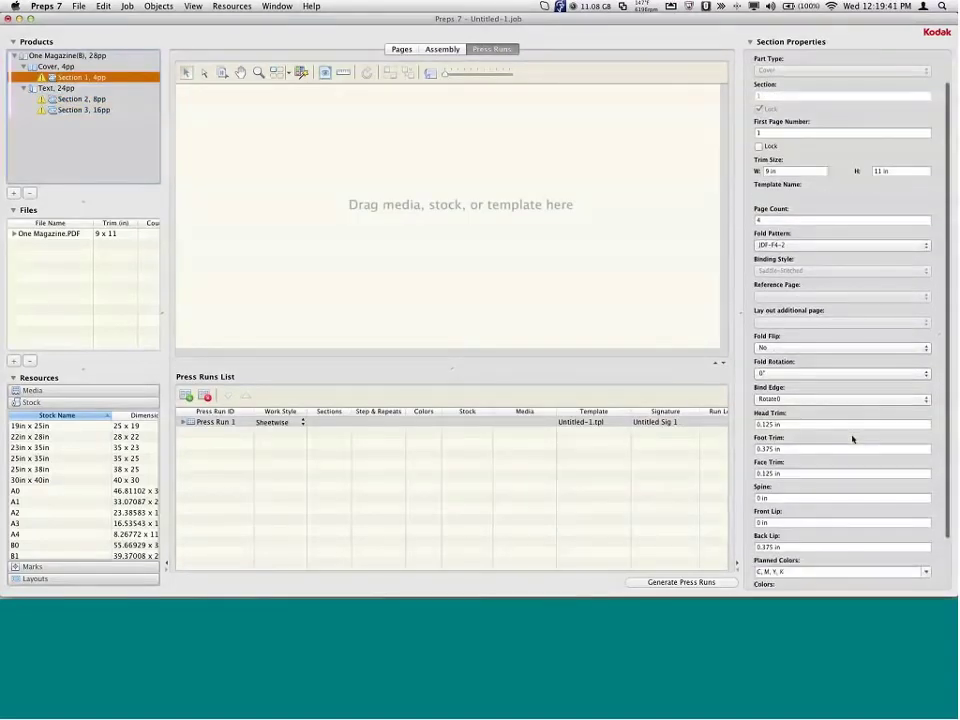
pyautogui.scroll(-3, 852, 438)
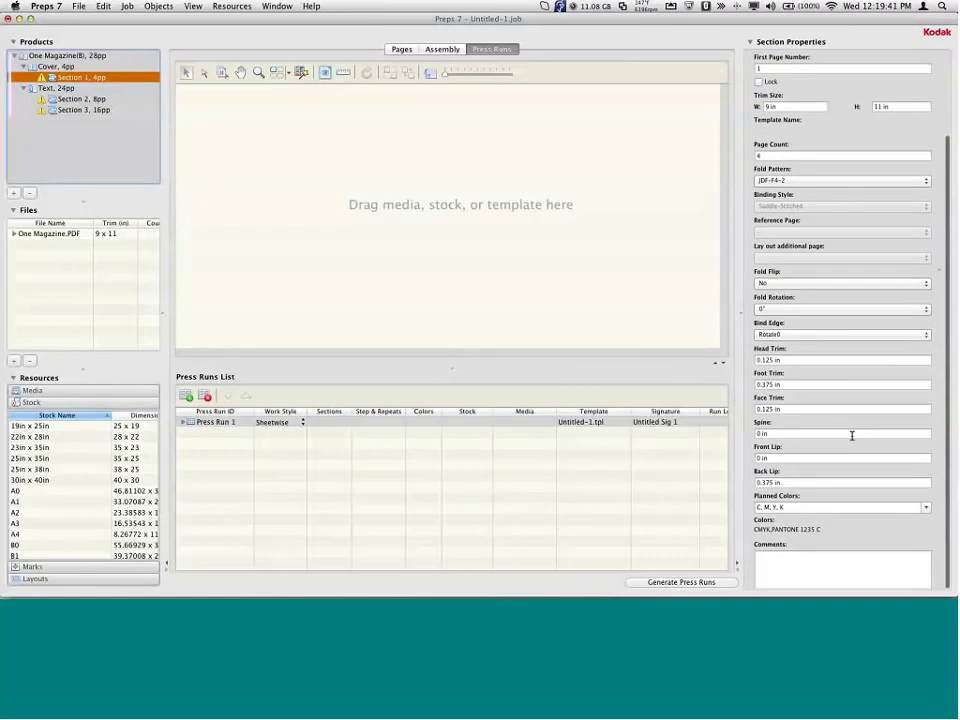
pyautogui.press('Up')
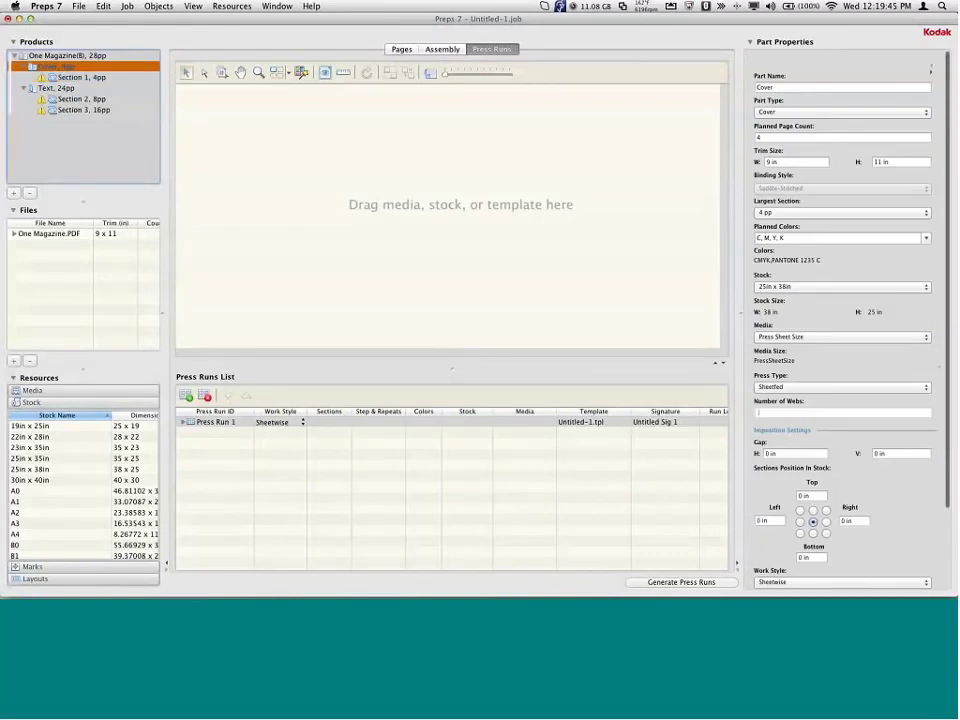
pyautogui.scroll(-2, 844, 461)
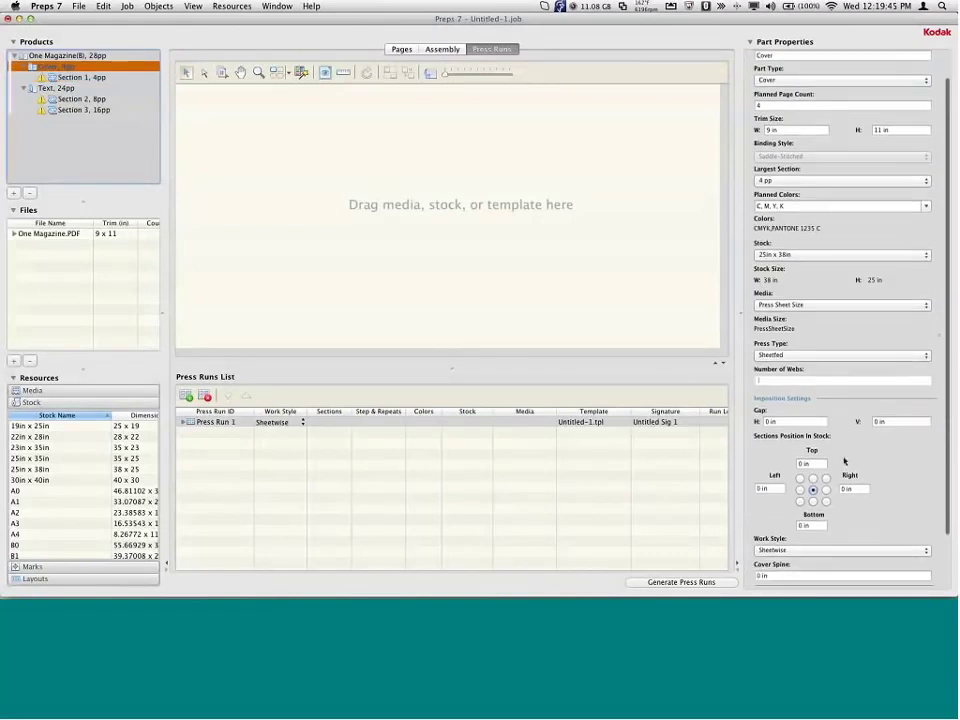
pyautogui.scroll(-3, 844, 461)
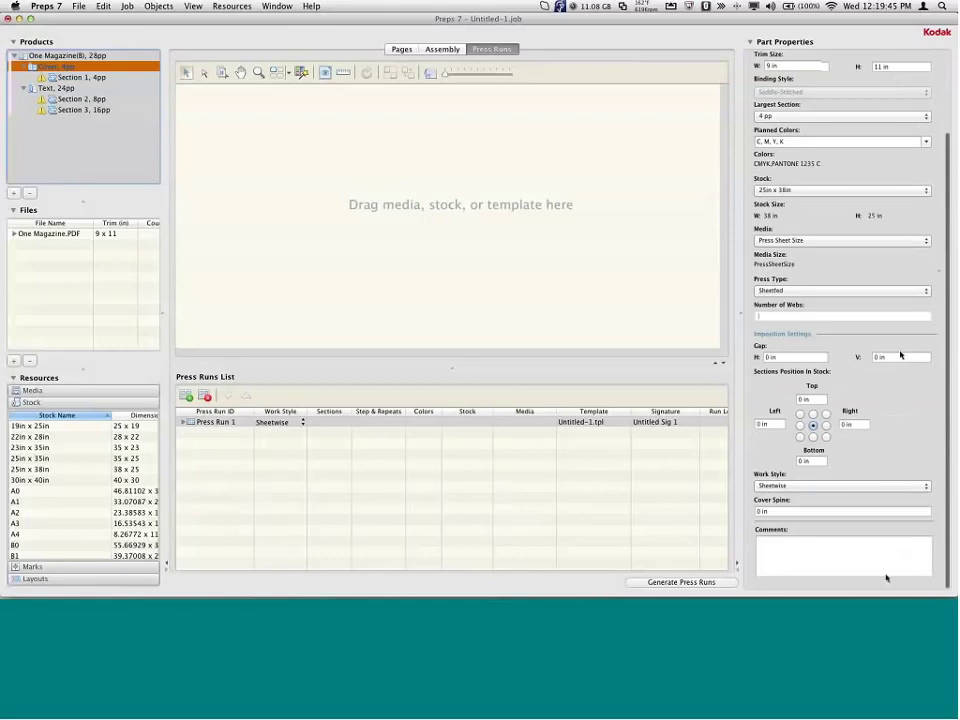
# Generate the press runs for the magazine and enlarge the press sheet preview above the Press Runs List.
pyautogui.click(676, 584)
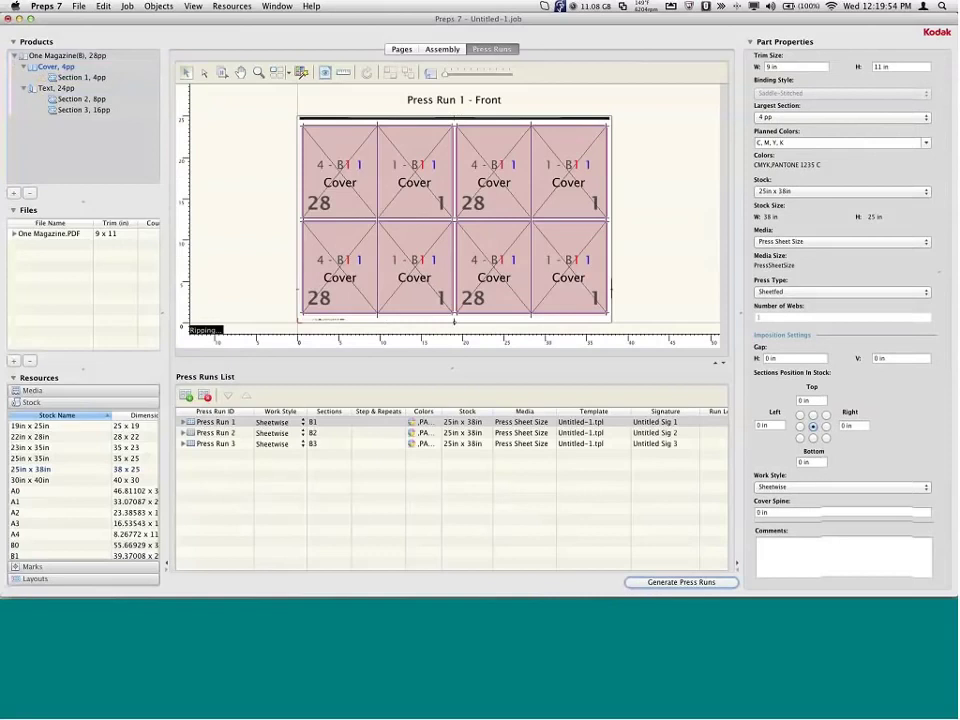
pyautogui.moveTo(450, 369); pyautogui.dragTo(555, 458)
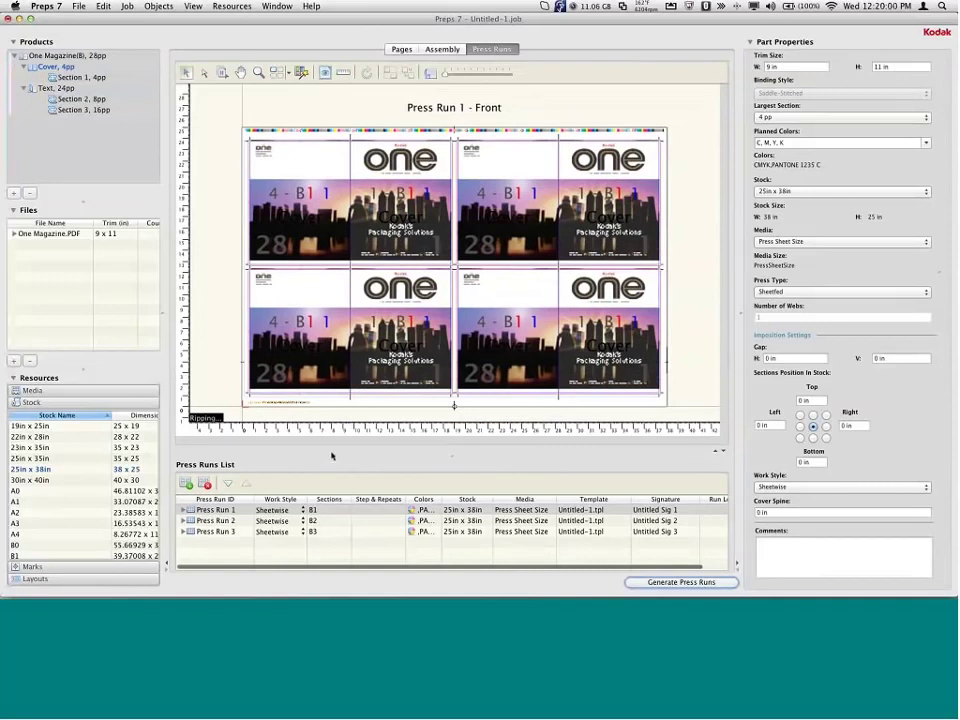
# Examine Press Run 1's properties and the spacing of each Cover section placed on its sheet.
pyautogui.click(198, 511)
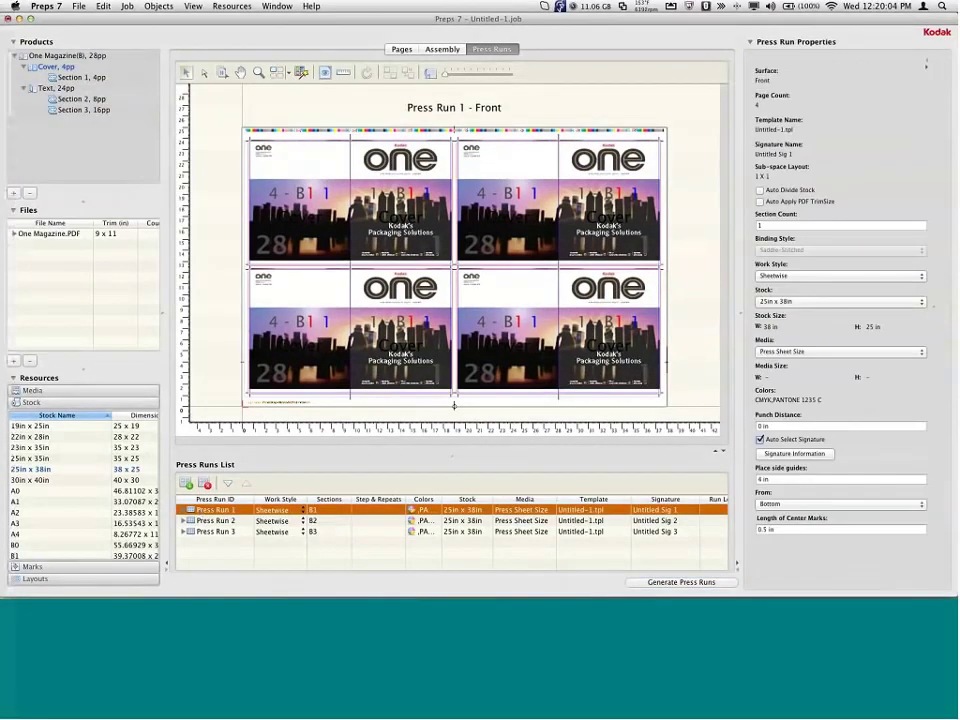
pyautogui.click(492, 372)
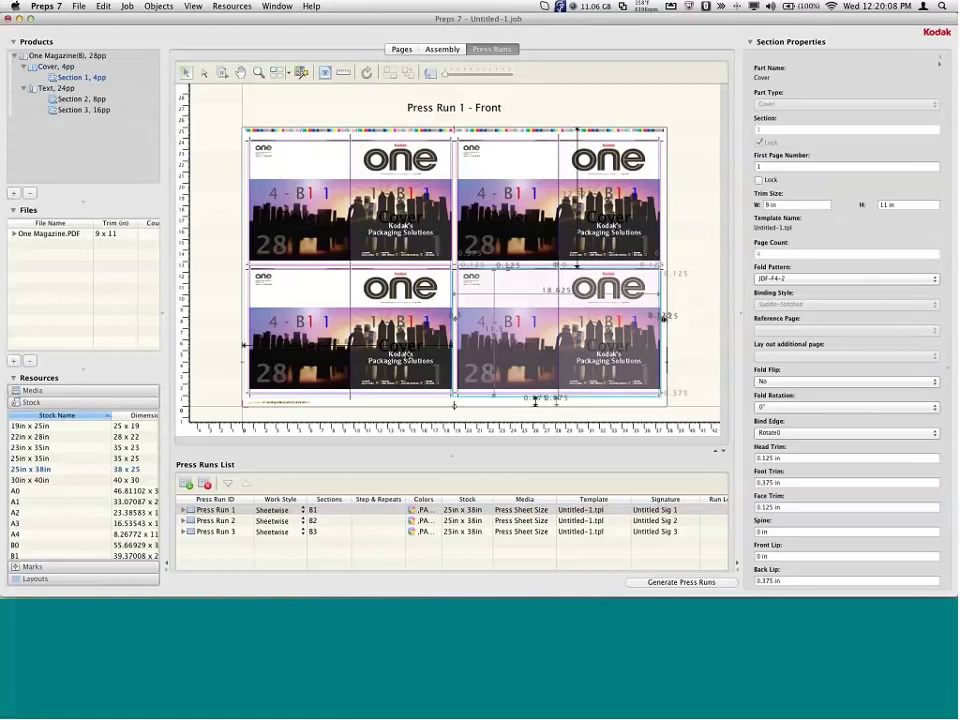
pyautogui.click(408, 356)
pyautogui.click(396, 236)
pyautogui.click(530, 230)
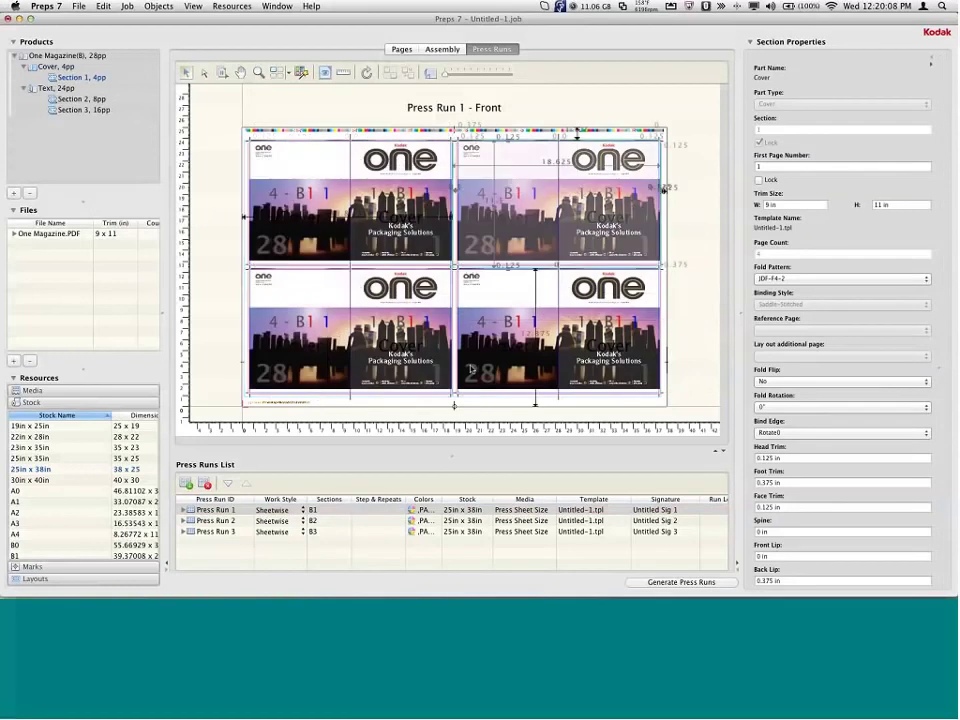
# Remove the right-hand copy of the 8-page Text section from Press Run 2 and set its work style to Work and Turn.
pyautogui.click(211, 523)
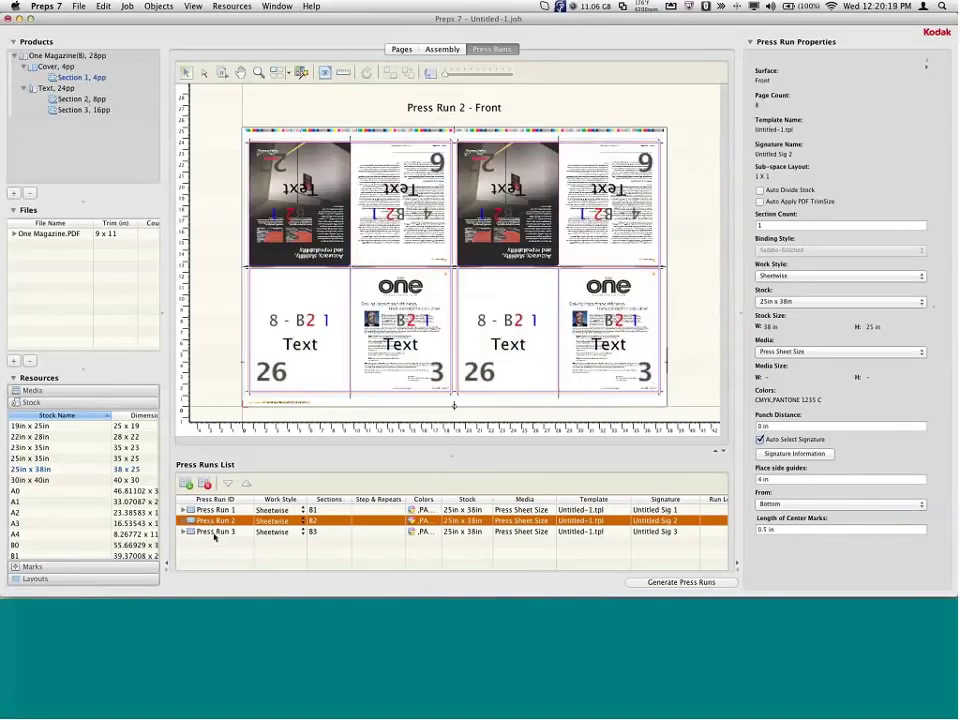
pyautogui.click(488, 322)
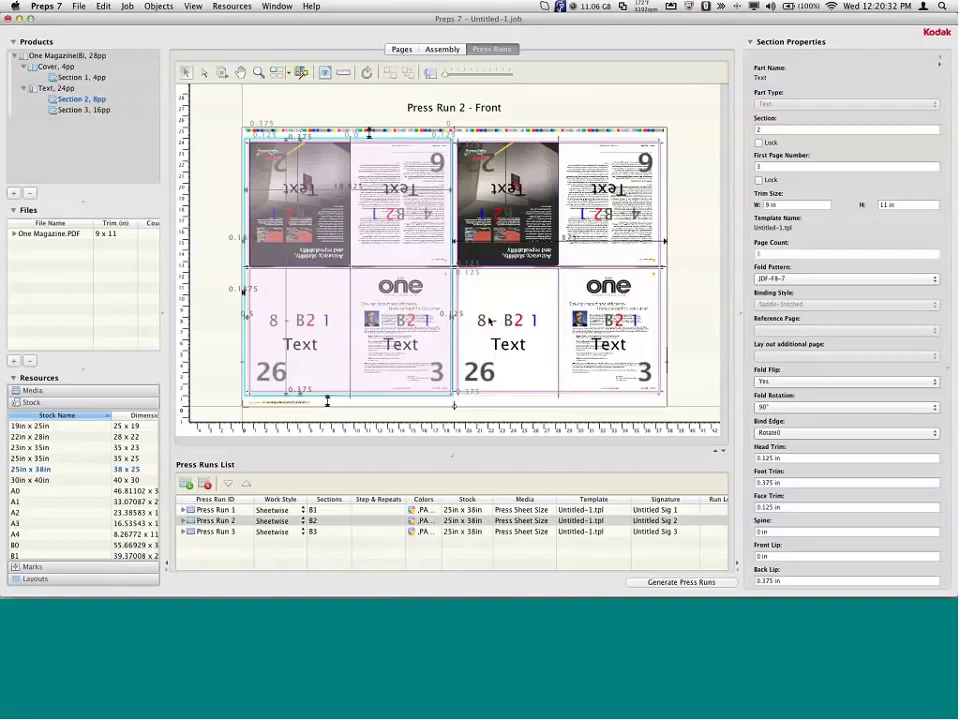
pyautogui.click(529, 327)
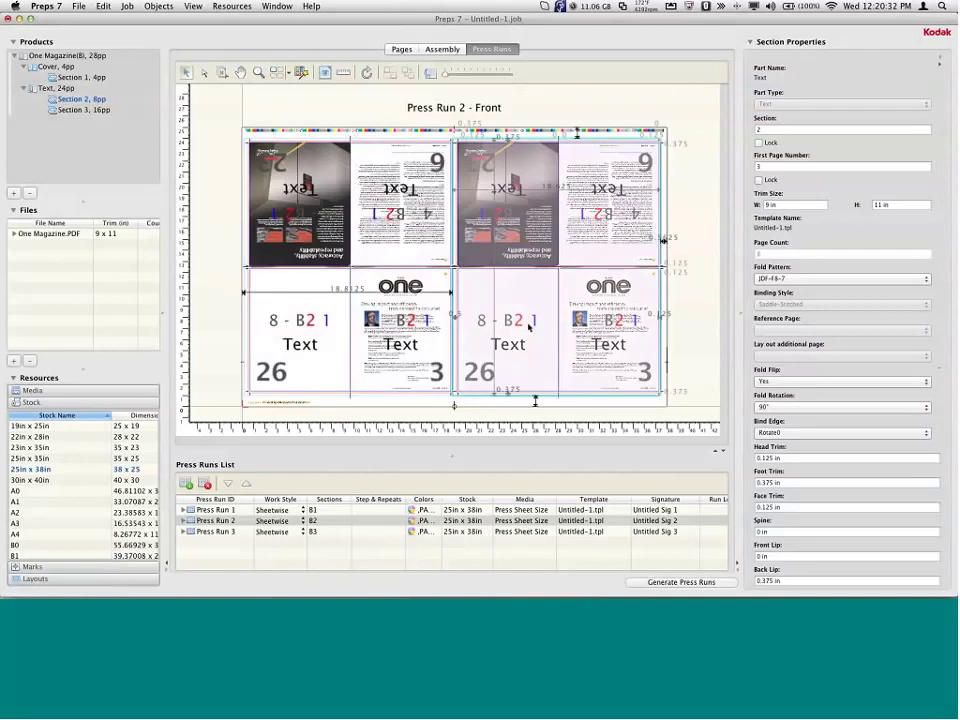
pyautogui.press('Delete')
pyautogui.click(283, 522)
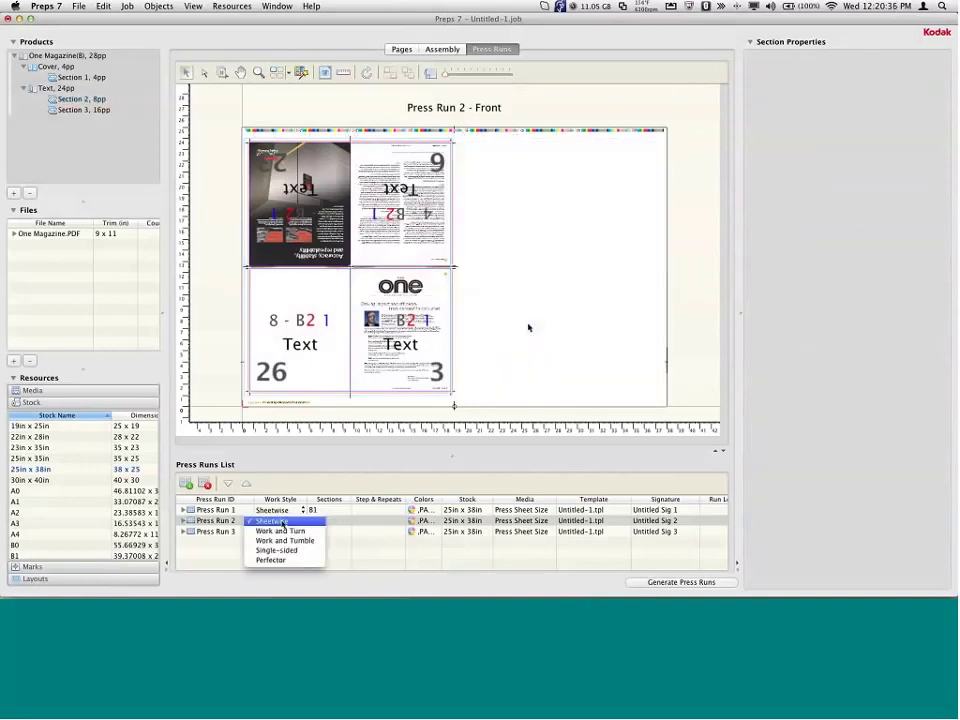
pyautogui.click(283, 530)
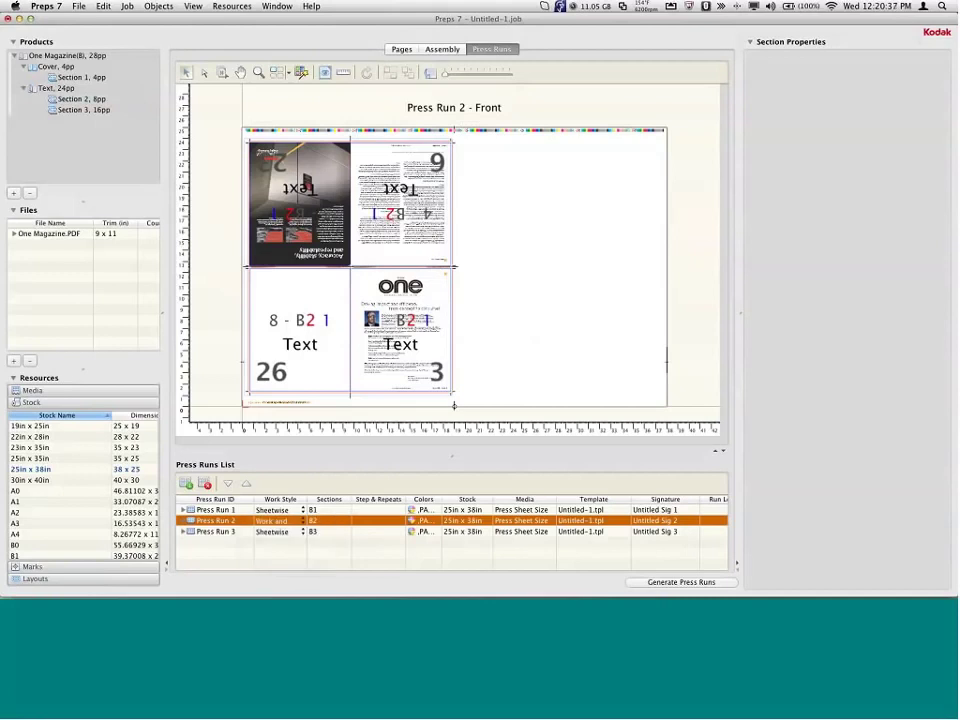
pyautogui.click(685, 300)
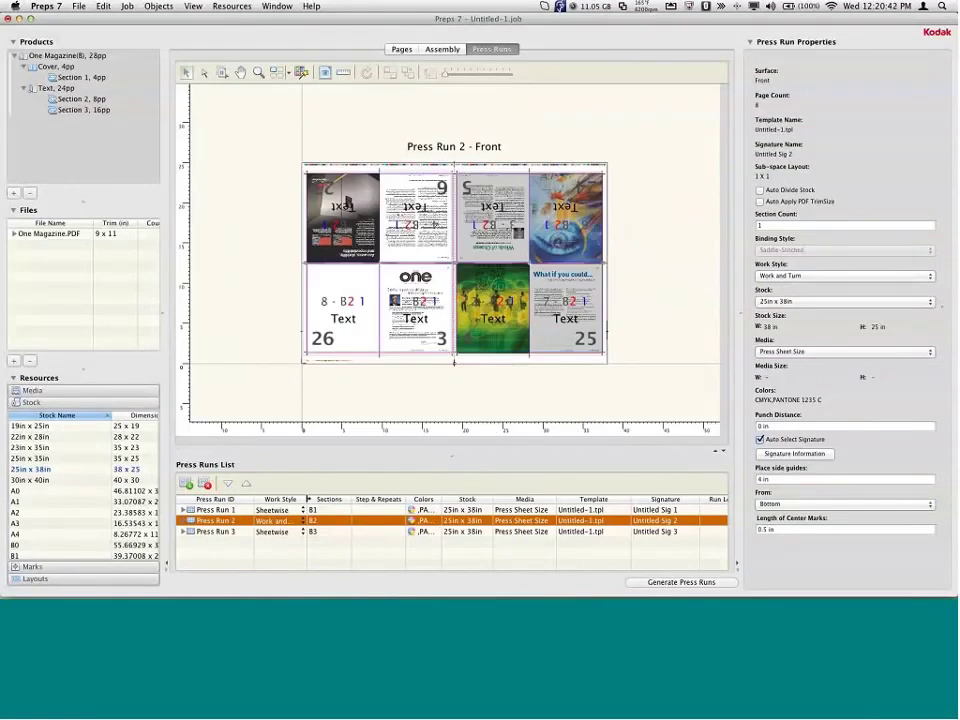
pyautogui.click(206, 317)
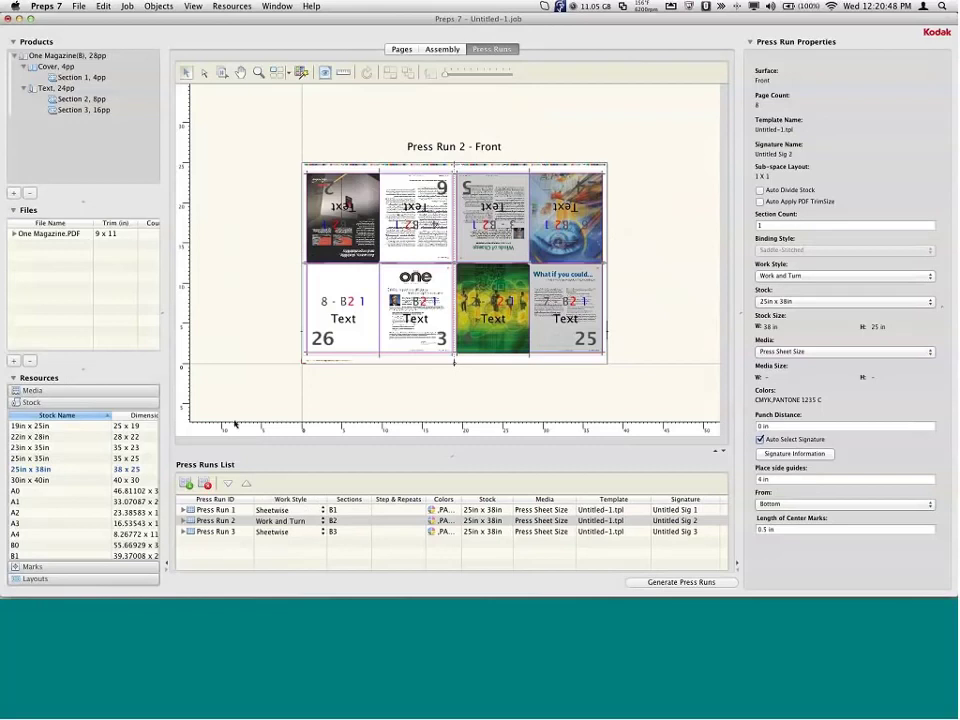
# Display the Press Run 3 layout and open the Mark Rules Editor.
pyautogui.click(230, 531)
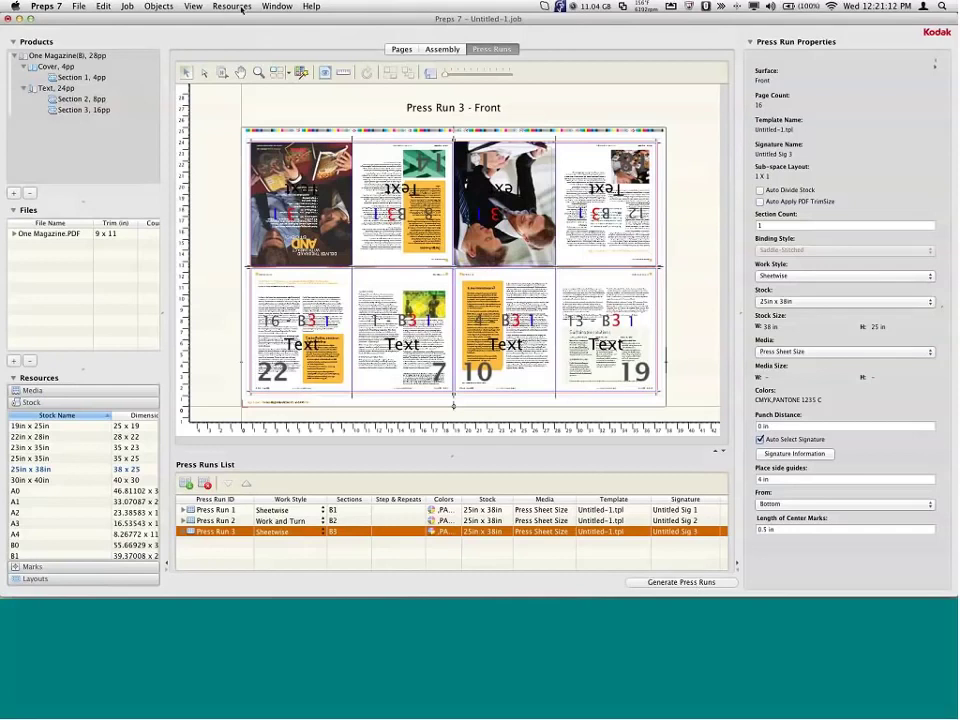
pyautogui.click(236, 7)
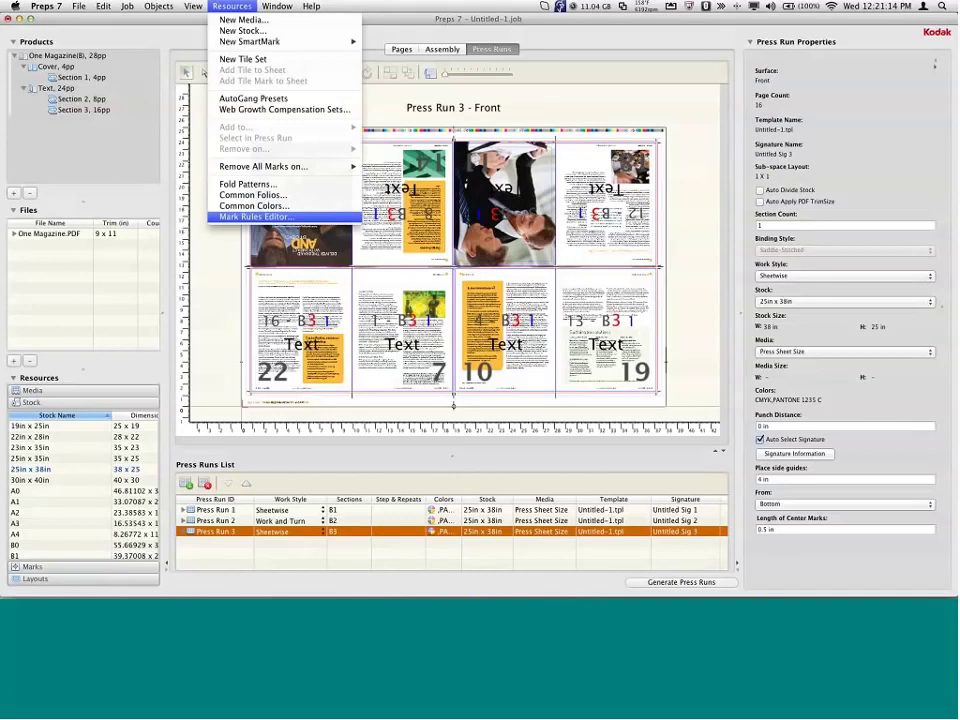
pyautogui.click(256, 216)
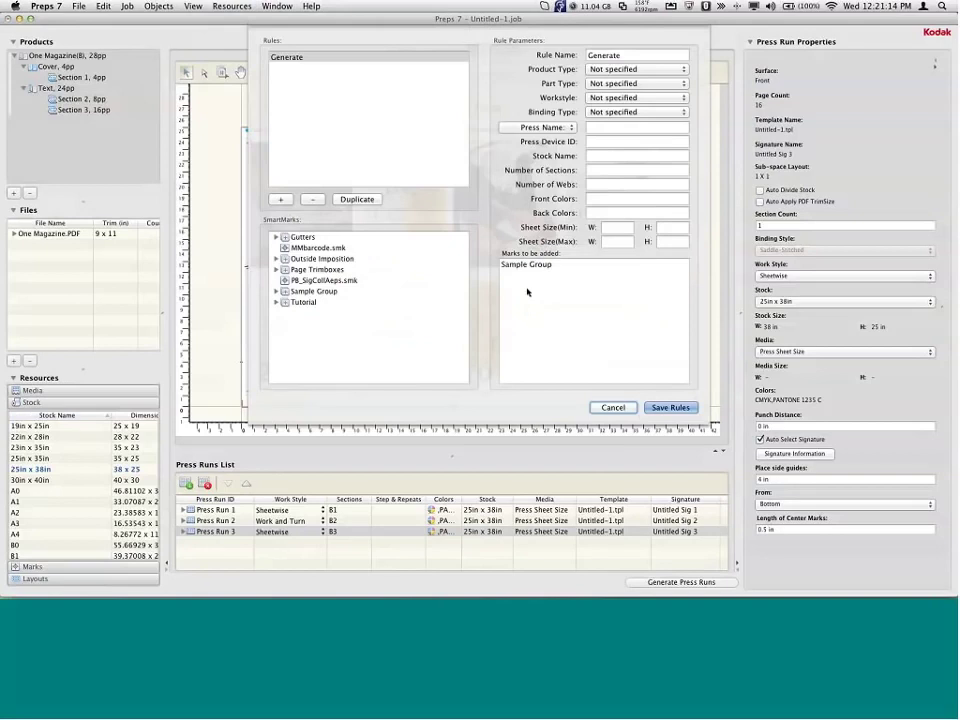
# Review the Generate mark rule's product, part, binding and device name options, and close the editor without saving.
pyautogui.click(684, 70)
pyautogui.click(692, 72)
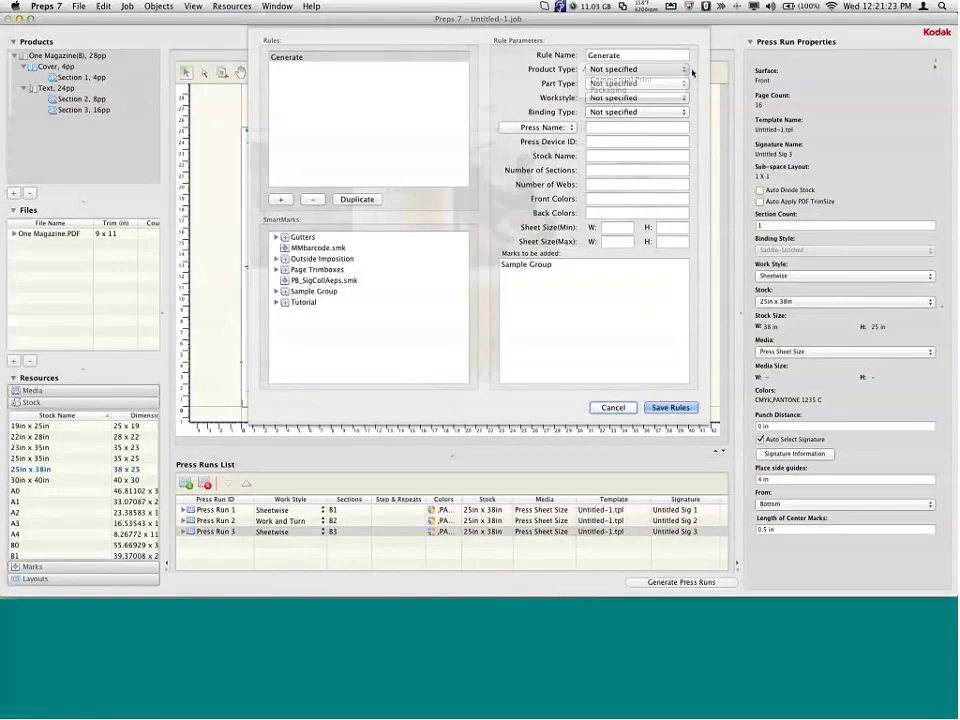
pyautogui.click(684, 83)
pyautogui.click(507, 93)
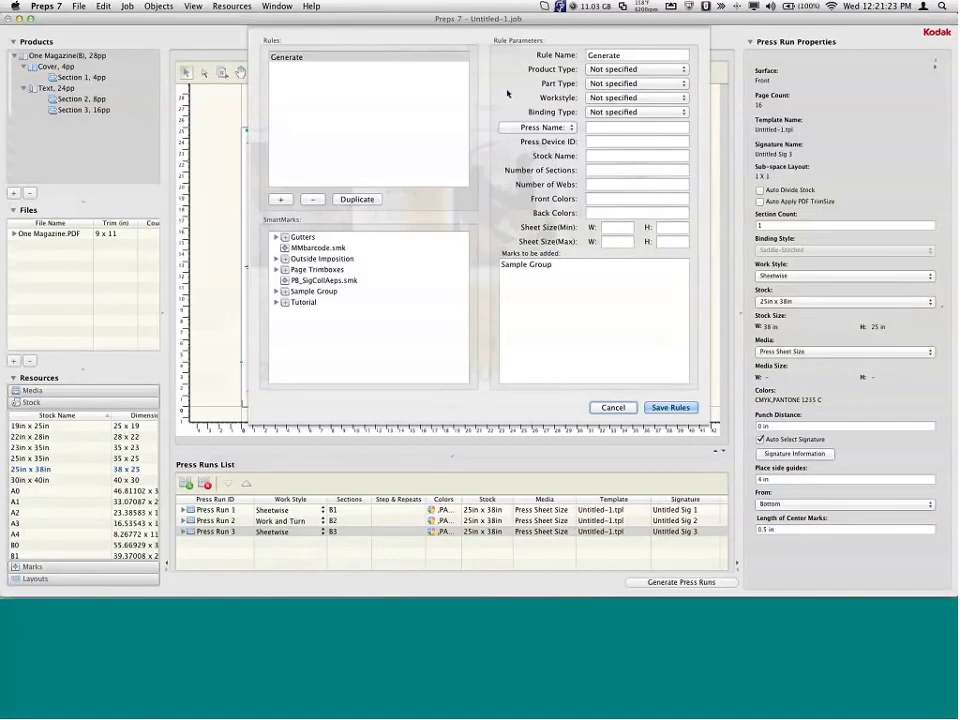
pyautogui.click(525, 114)
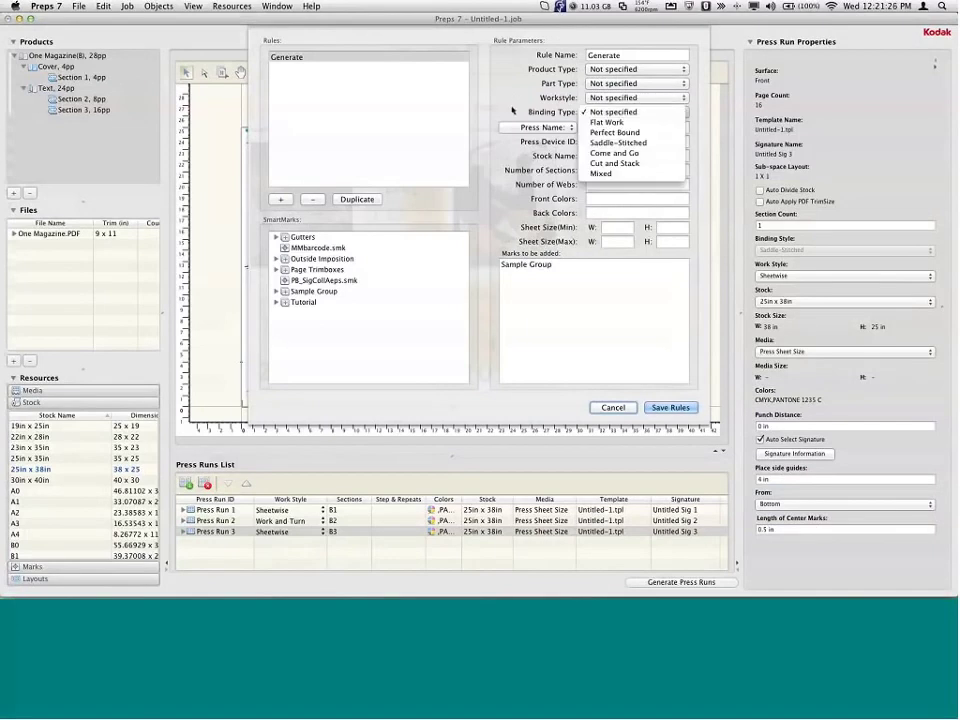
pyautogui.click(525, 117)
pyautogui.click(543, 128)
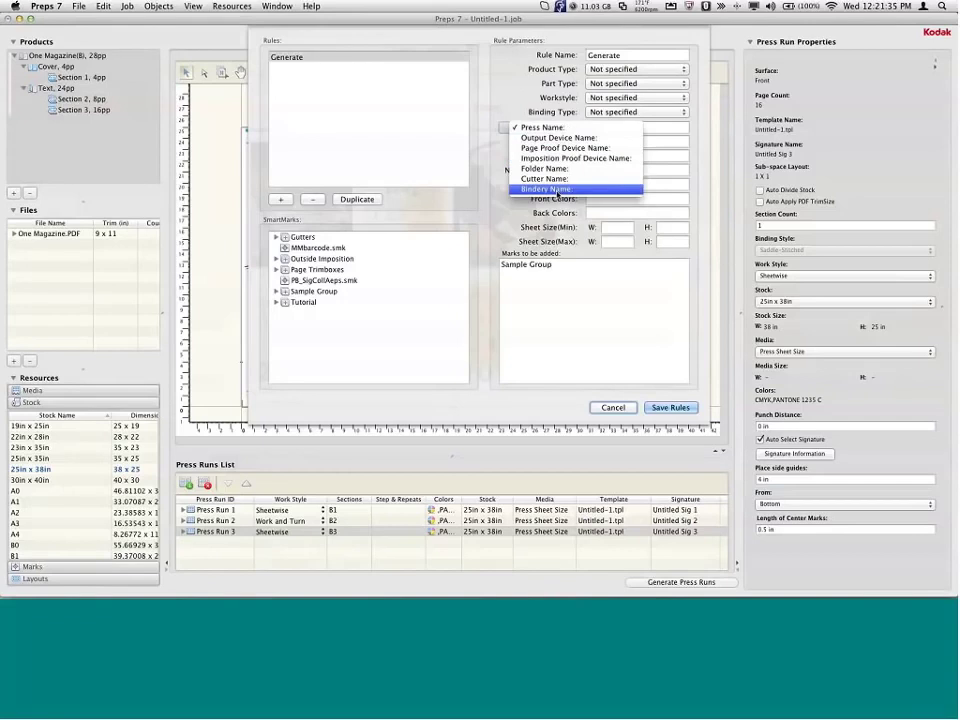
pyautogui.click(557, 190)
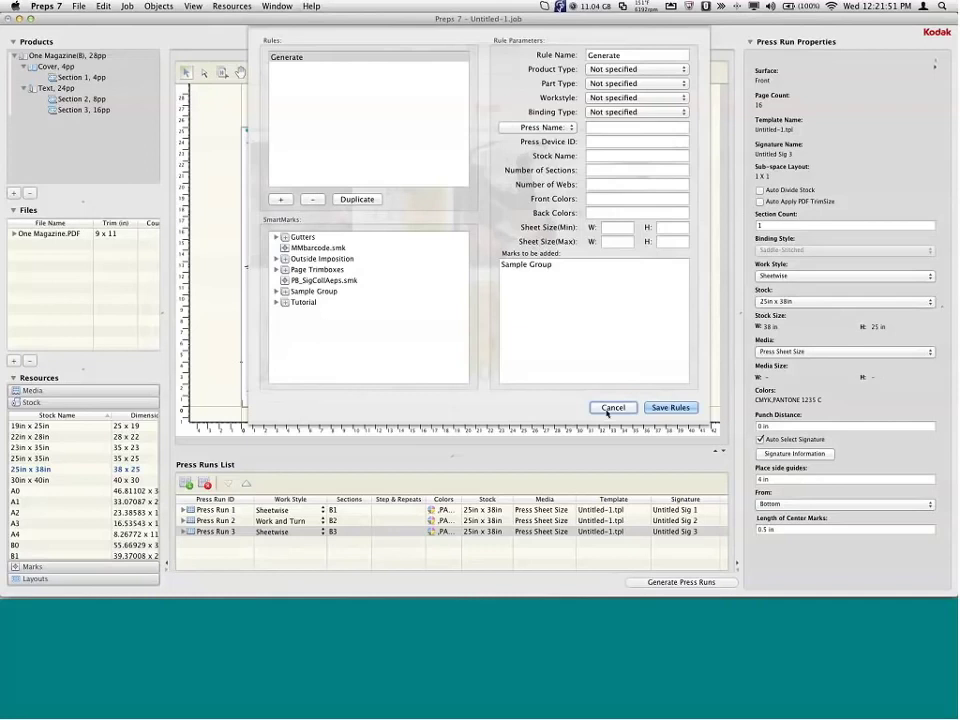
pyautogui.click(607, 409)
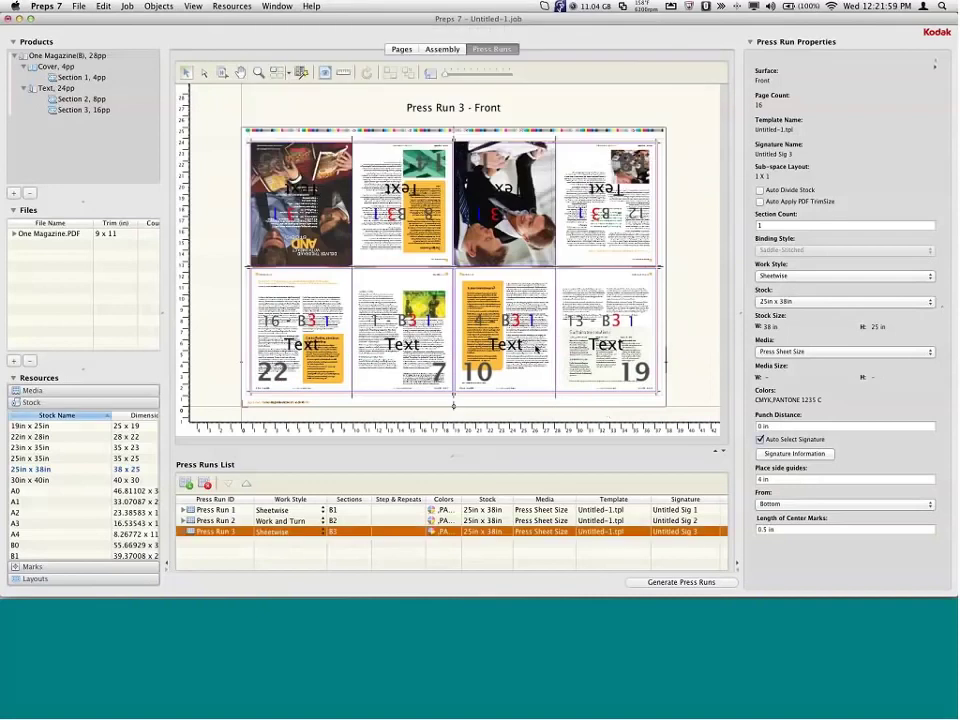
# Print the job layout report and view the product and part summary on page 1 of PPR_OneMagazine.pdf.
pyautogui.click(79, 7)
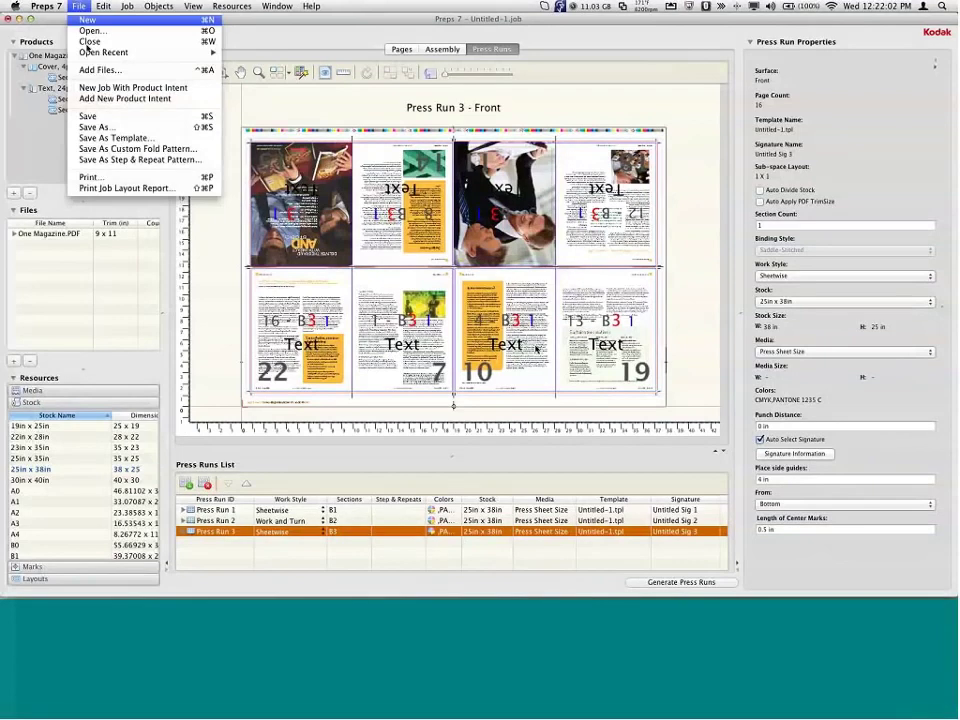
pyautogui.click(201, 187)
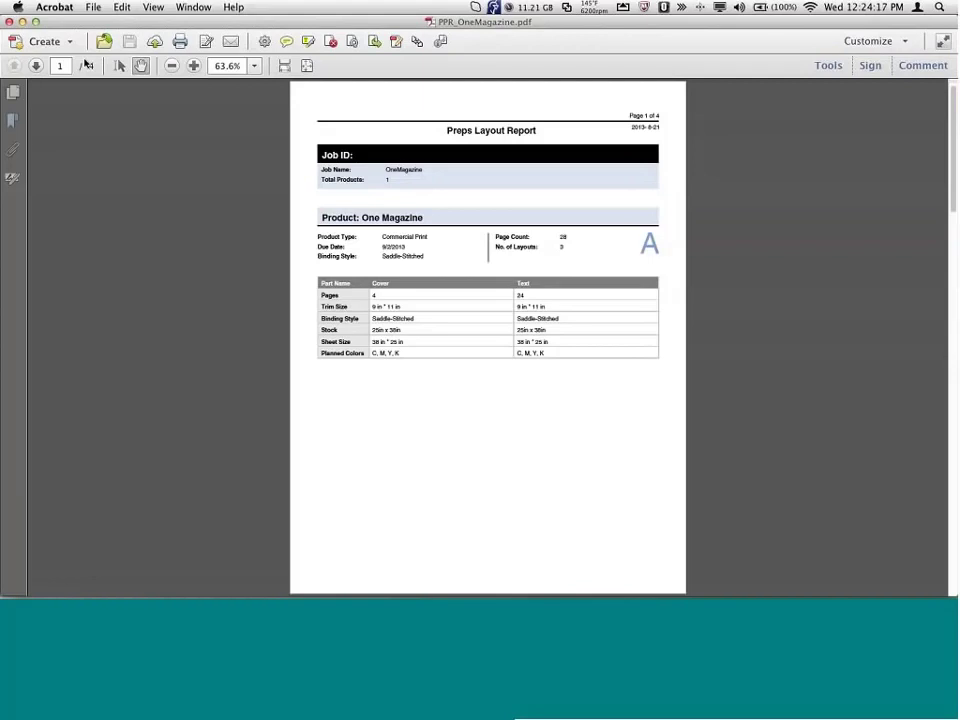
pyautogui.press('super+1')
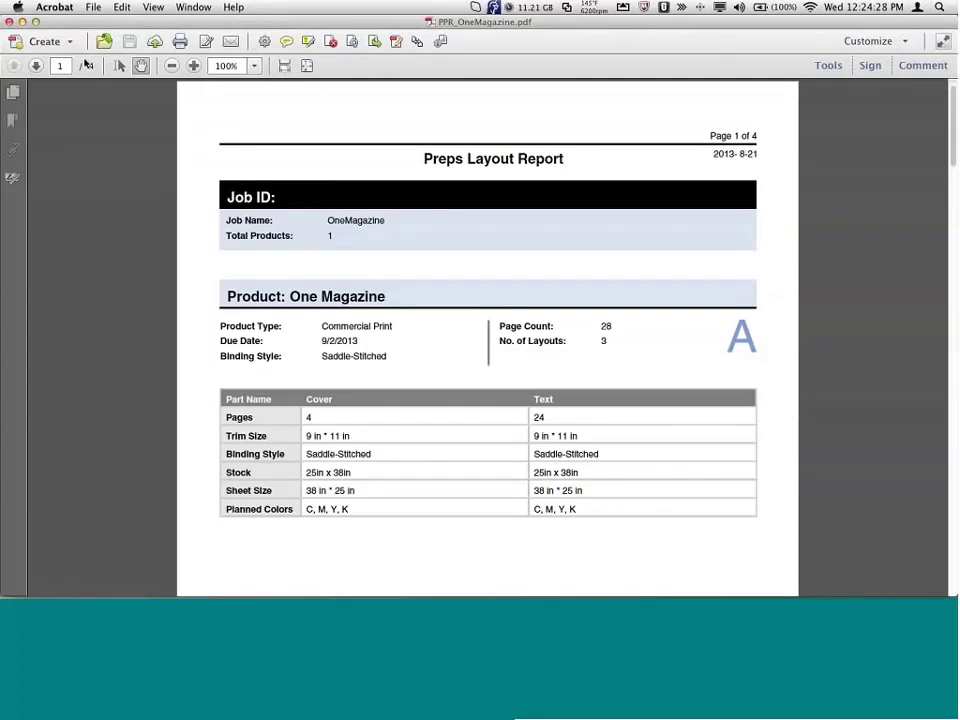
pyautogui.press('super+0')
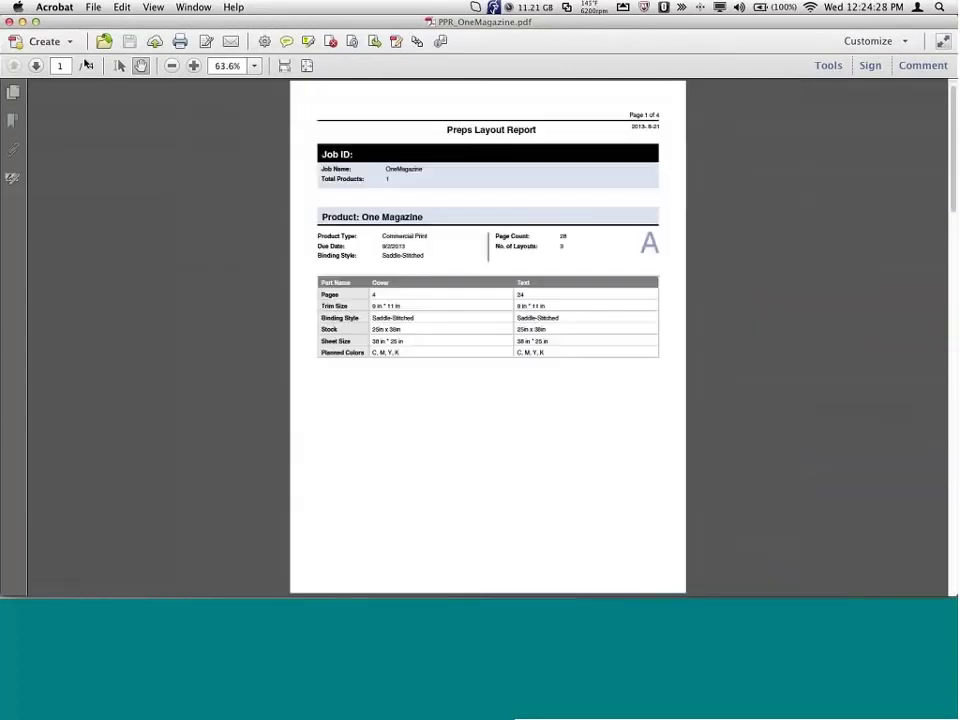
# Examine the Press Run 1 page of the layout report, including its work style, sheet size and sheet utilization.
pyautogui.scroll(-2, 236, 165)
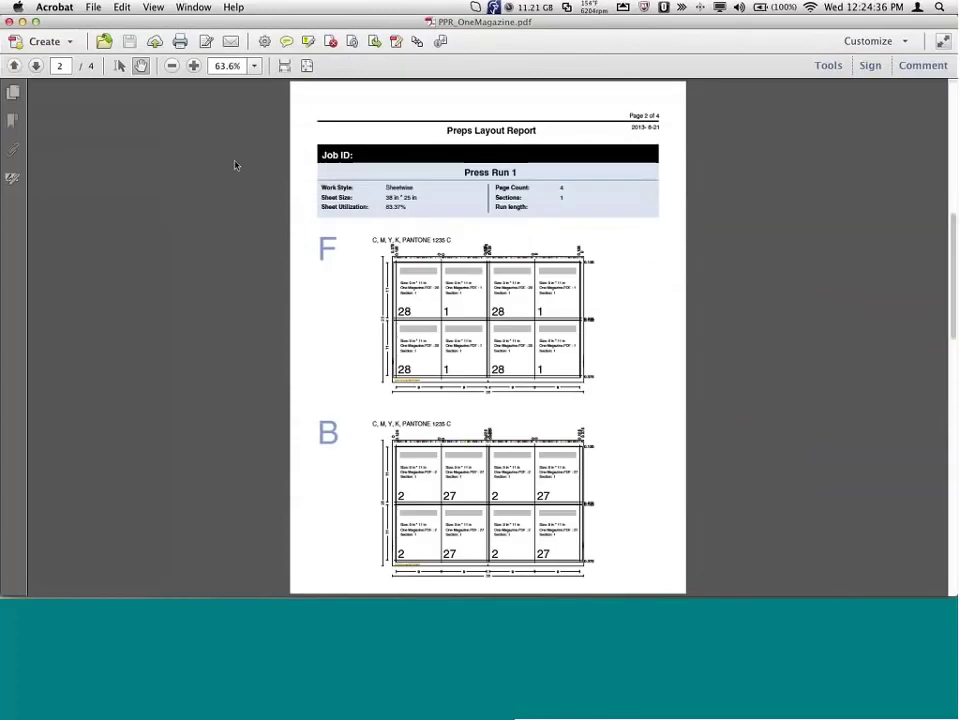
pyautogui.press('super+equal')
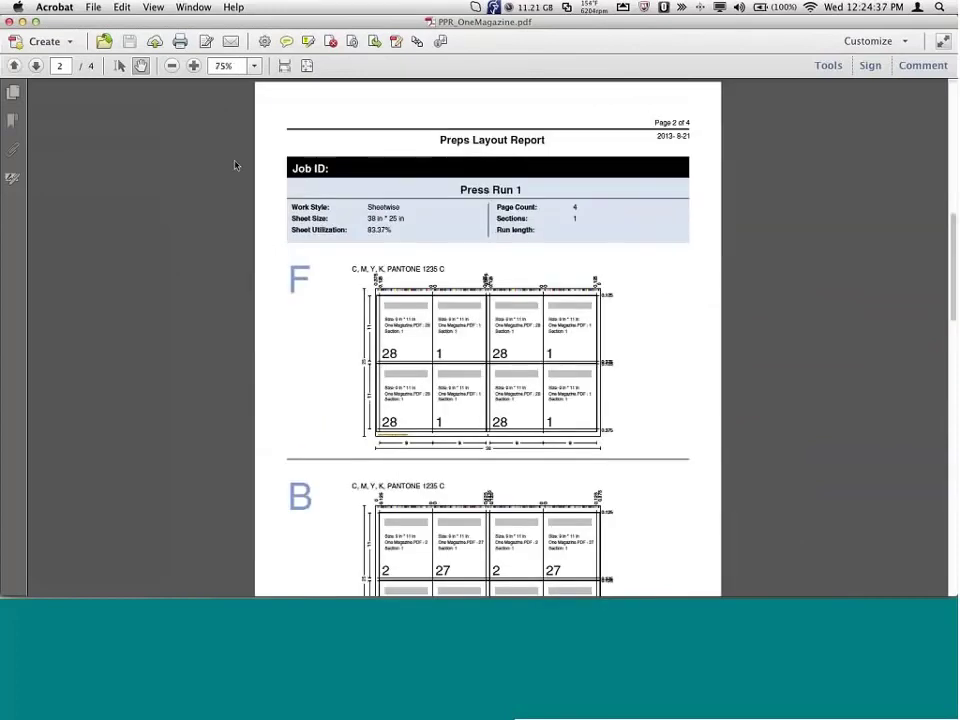
pyautogui.press('super+equal')
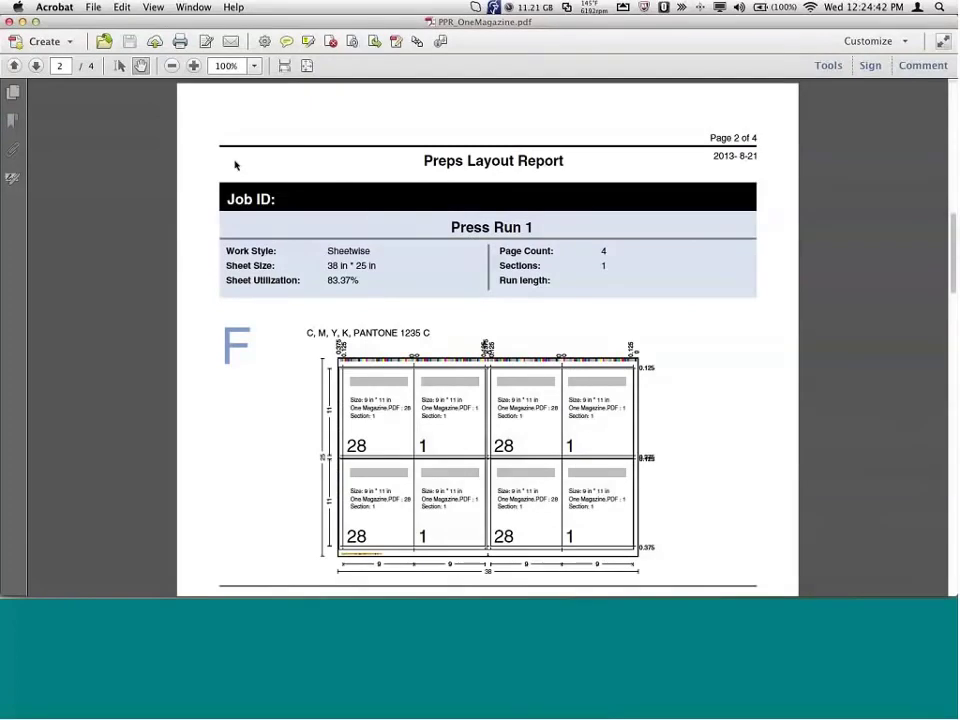
pyautogui.press('super+0')
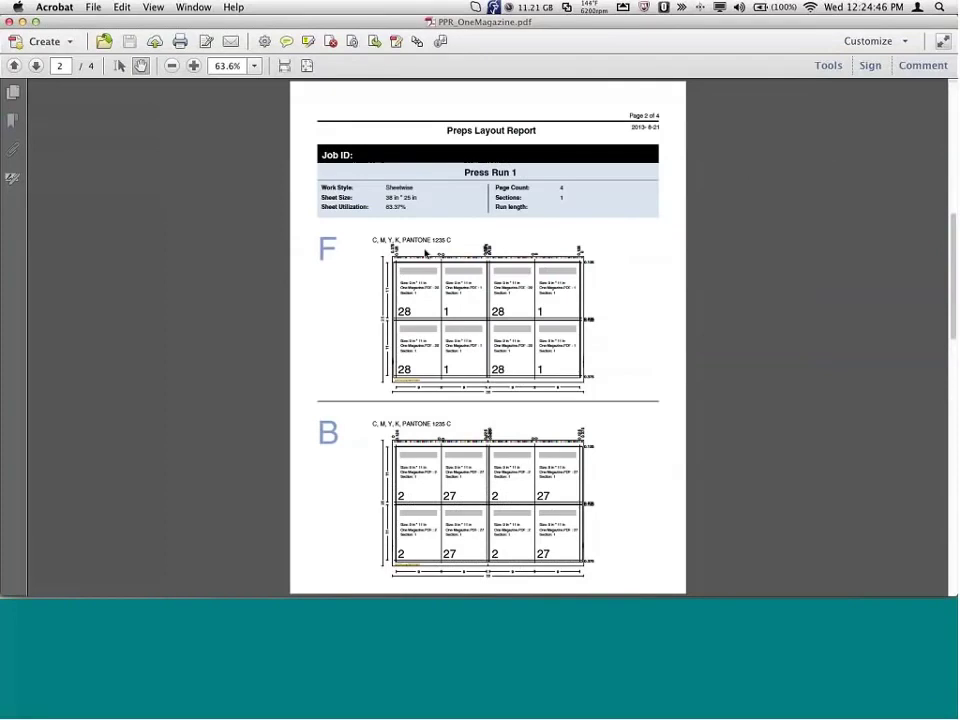
pyautogui.press('super+equal')
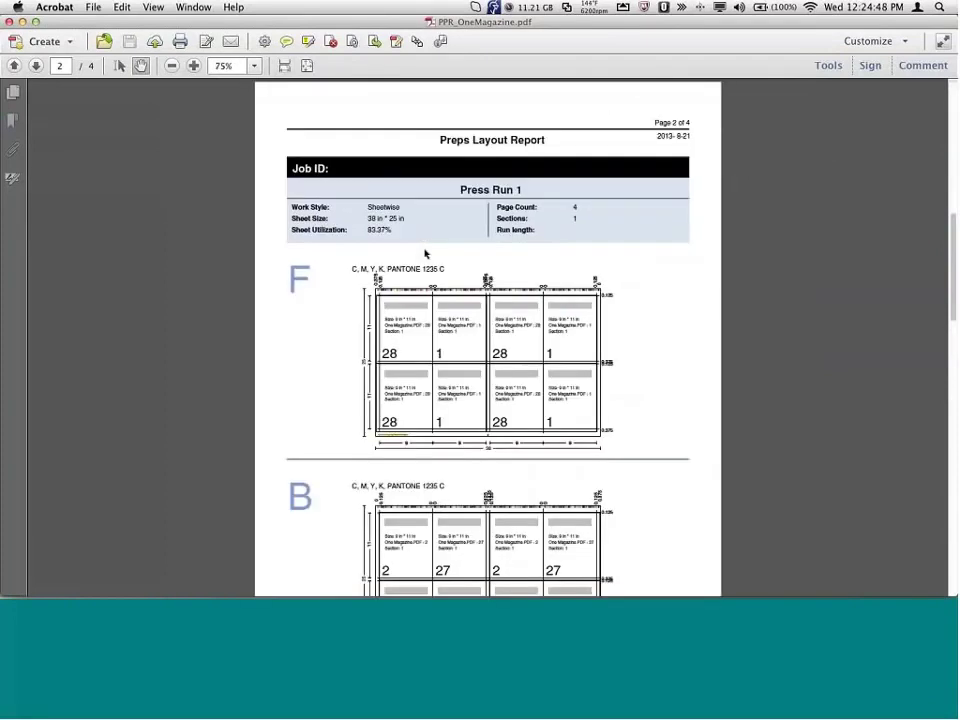
pyautogui.press('super+equal')
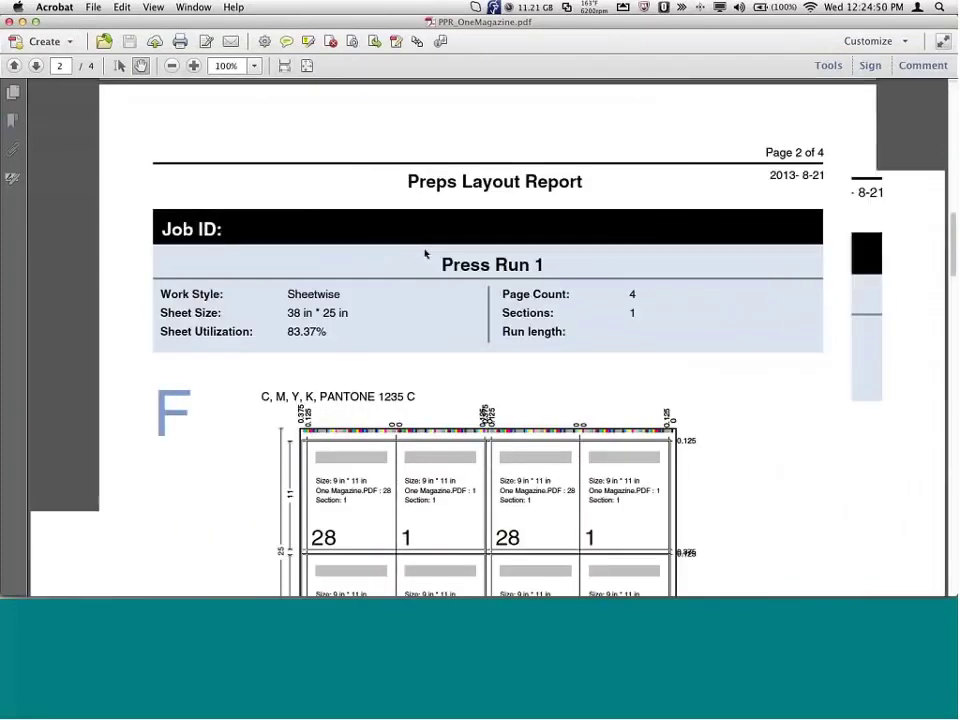
pyautogui.press('super+2')
pyautogui.press('super+equal')
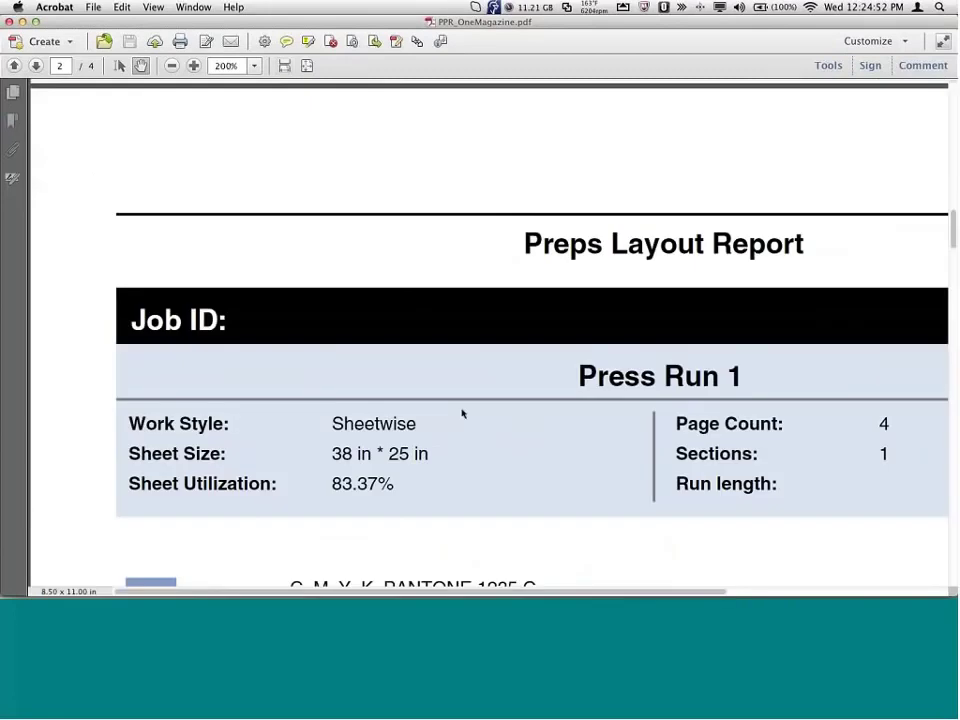
pyautogui.scroll(-1, 409, 257)
pyautogui.scroll(-2, 512, 384)
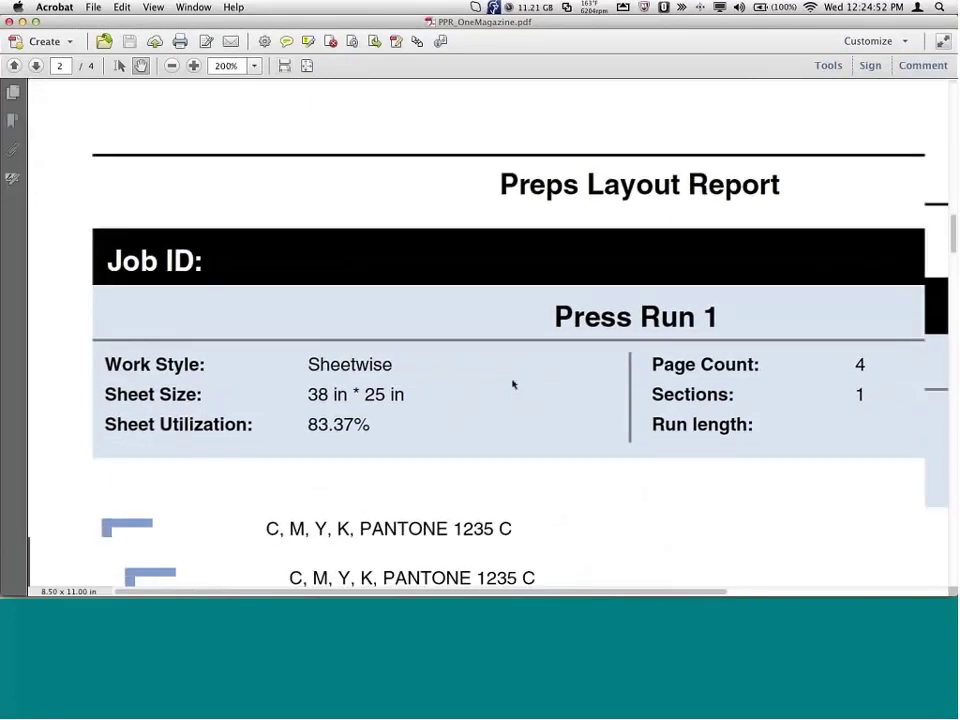
# Inspect the page positions, trim sizes and margin dimensions on Press Run 1's front layout at 200% magnification.
pyautogui.scroll(-3, 429, 231)
pyautogui.scroll(-3, 429, 231)
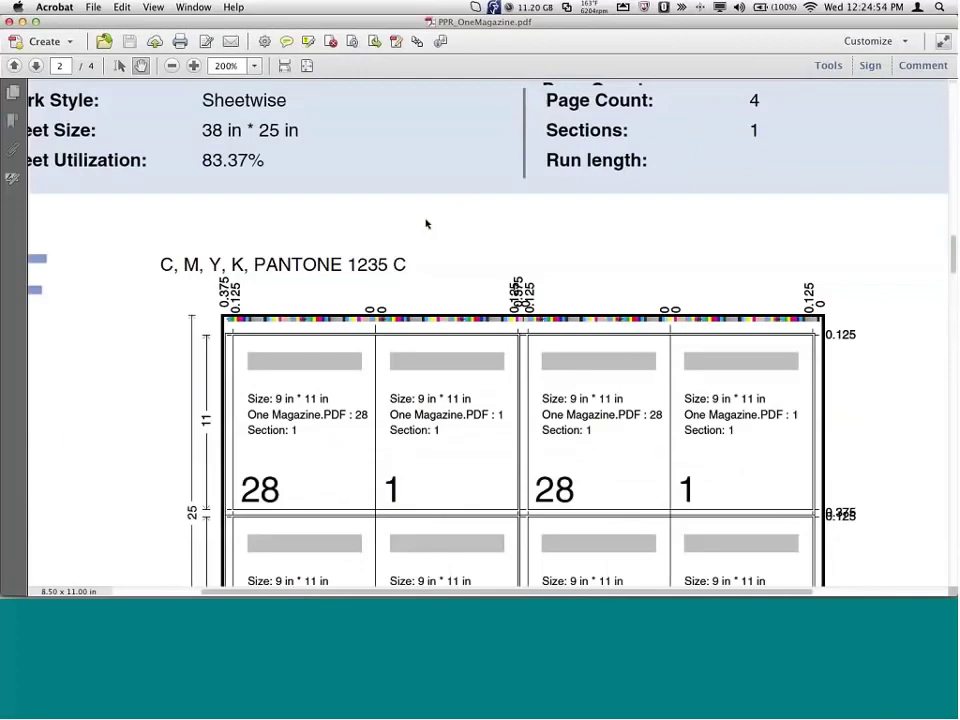
pyautogui.scroll(-2, 530, 190)
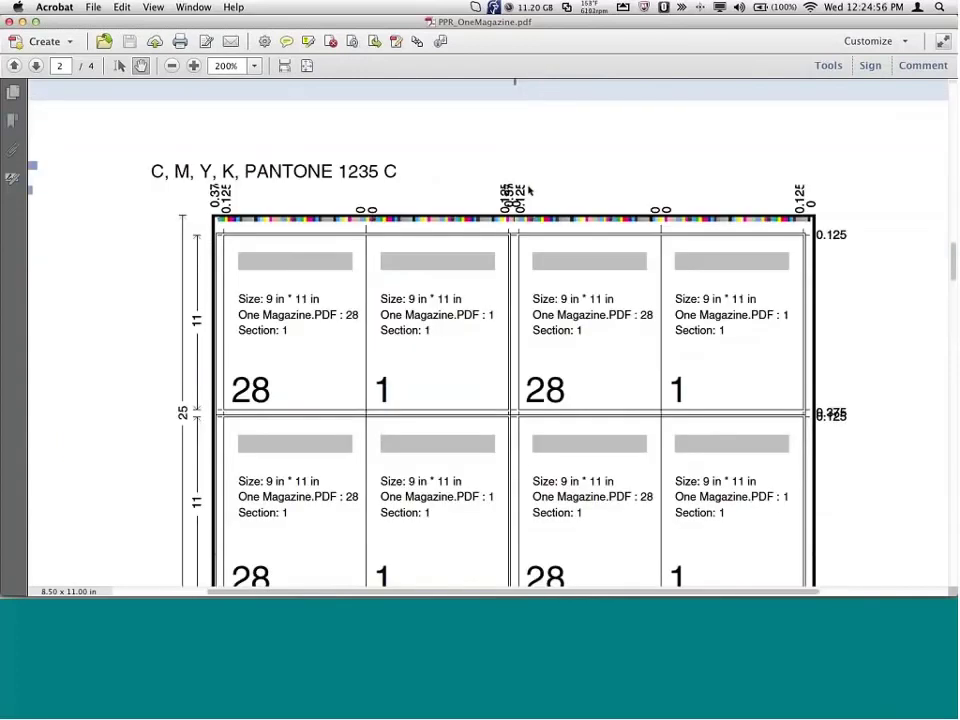
pyautogui.scroll(-1, 530, 190)
pyautogui.scroll(-1, 544, 272)
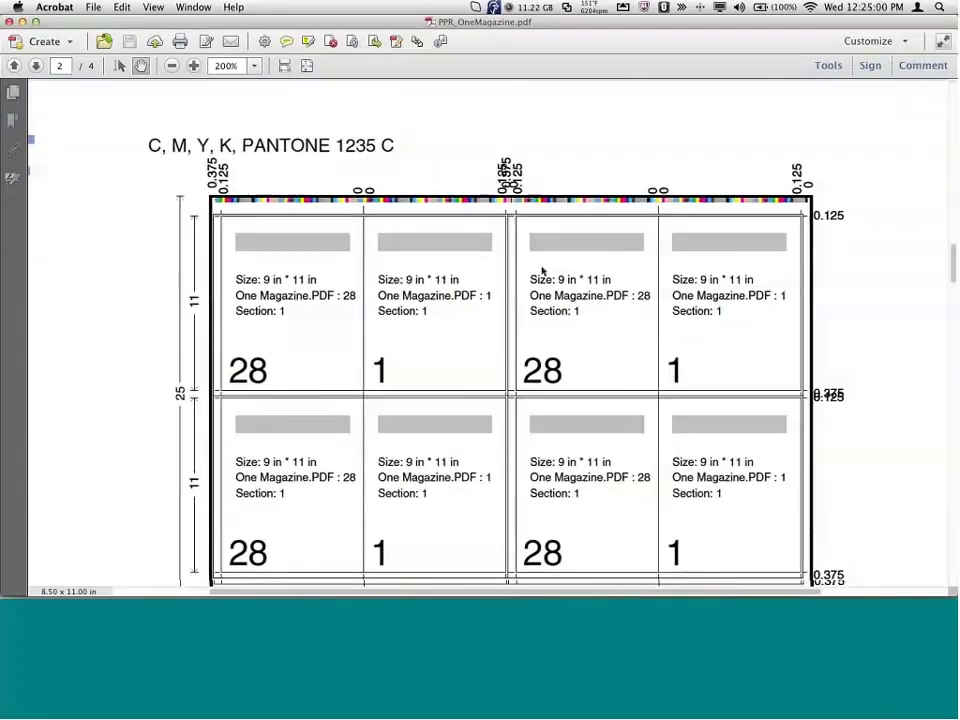
pyautogui.scroll(-3, 543, 271)
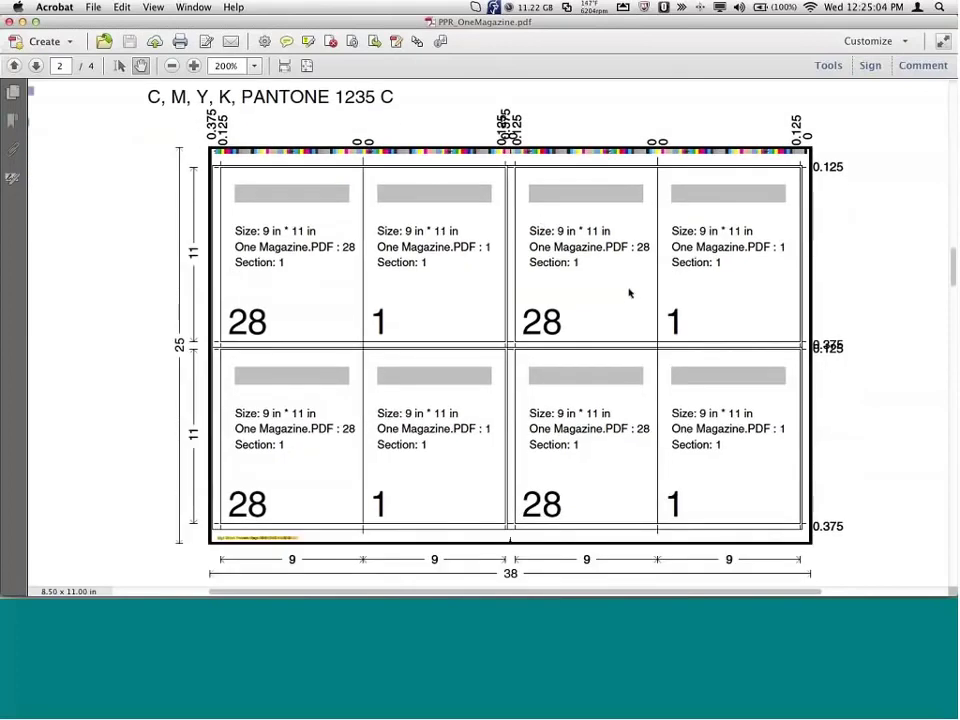
pyautogui.scroll(-1, 627, 295)
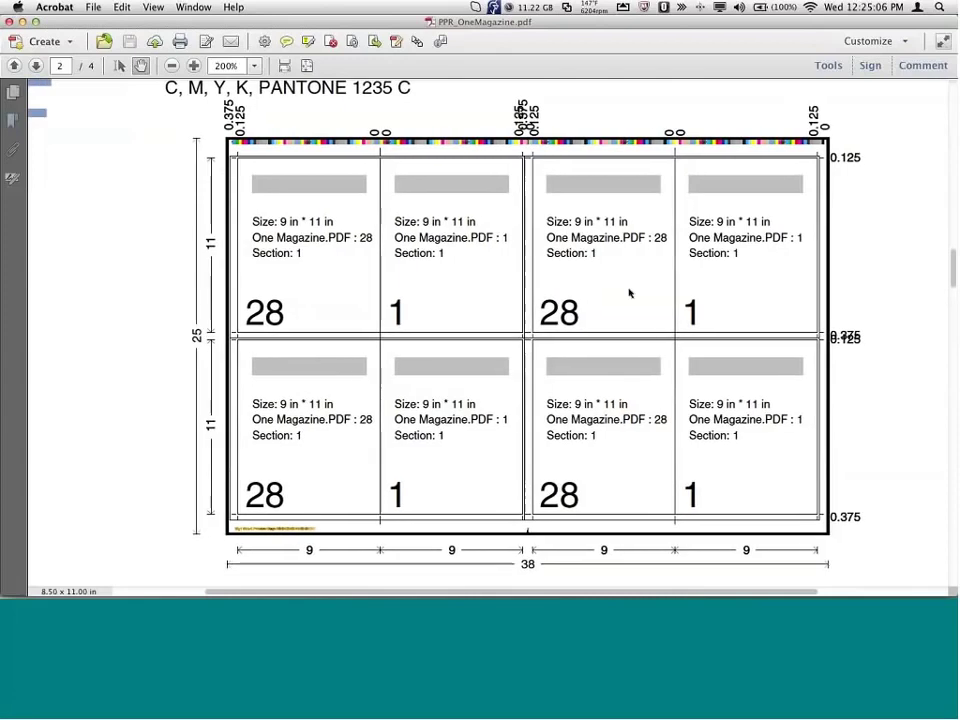
pyautogui.press('super+0')
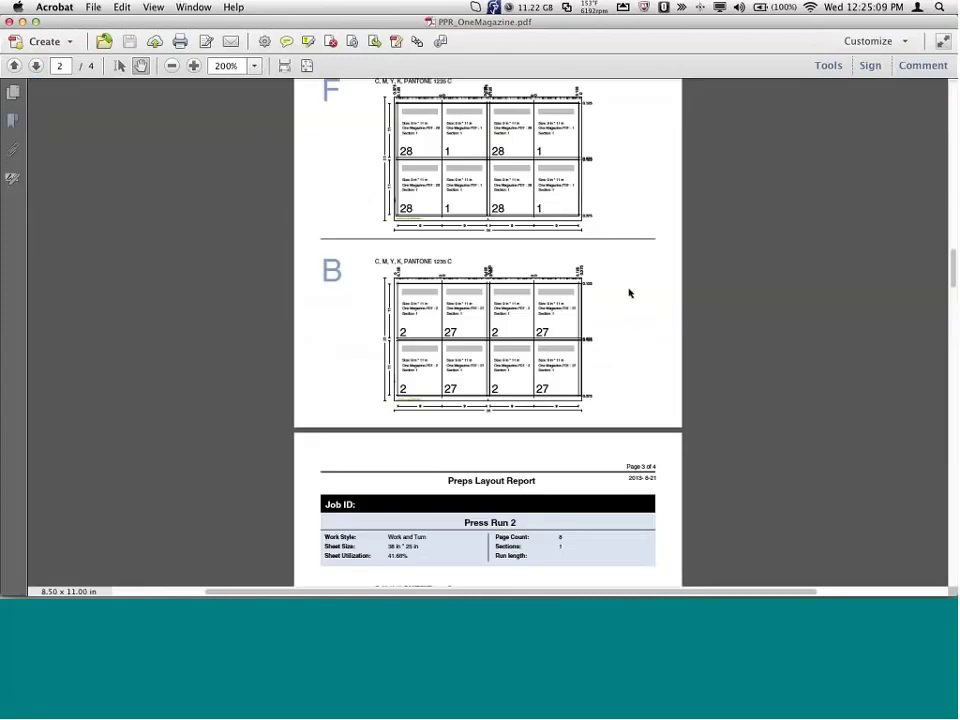
pyautogui.scroll(3, 657, 396)
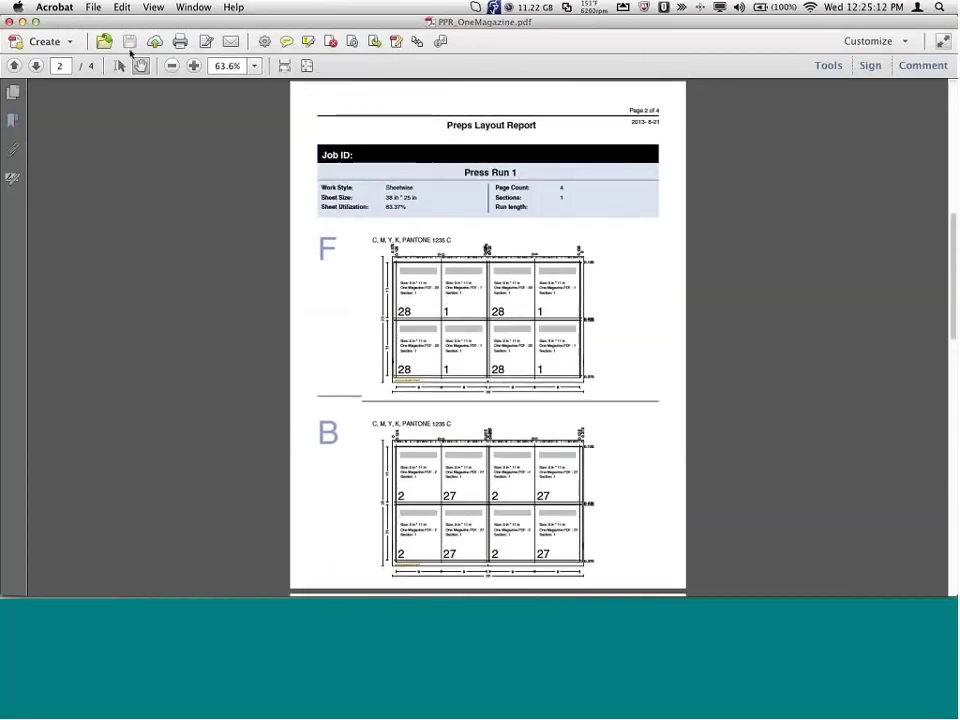
# Go to page 3 of the report and examine the Press Run 2 details and layout at 100% magnification.
pyautogui.press('Right')
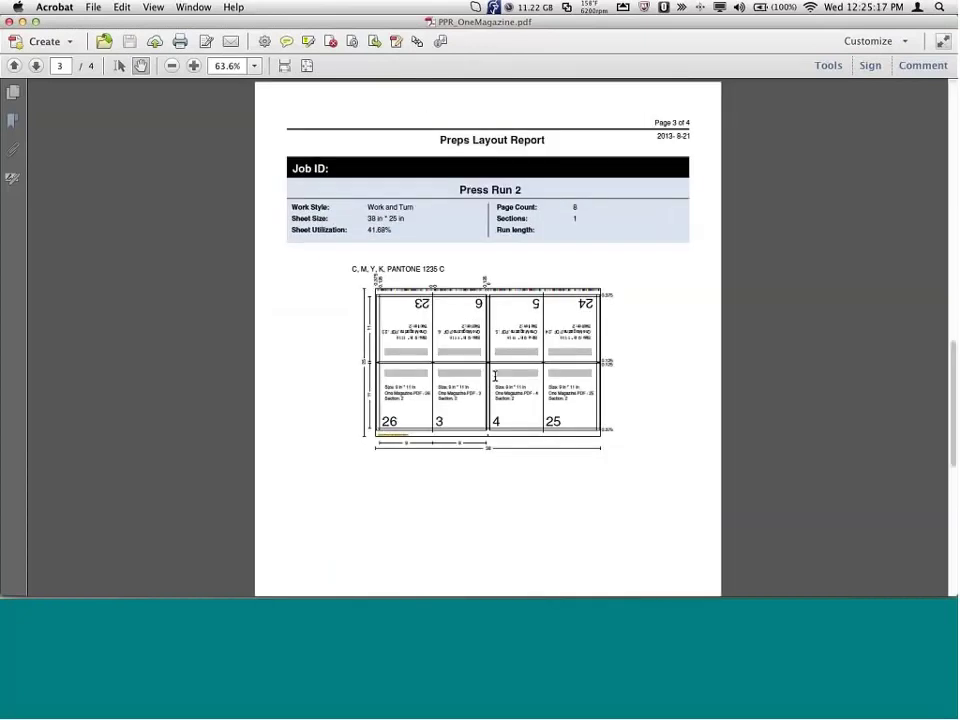
pyautogui.press('super+equal')
pyautogui.press('super+equal')
pyautogui.press('super+equal')
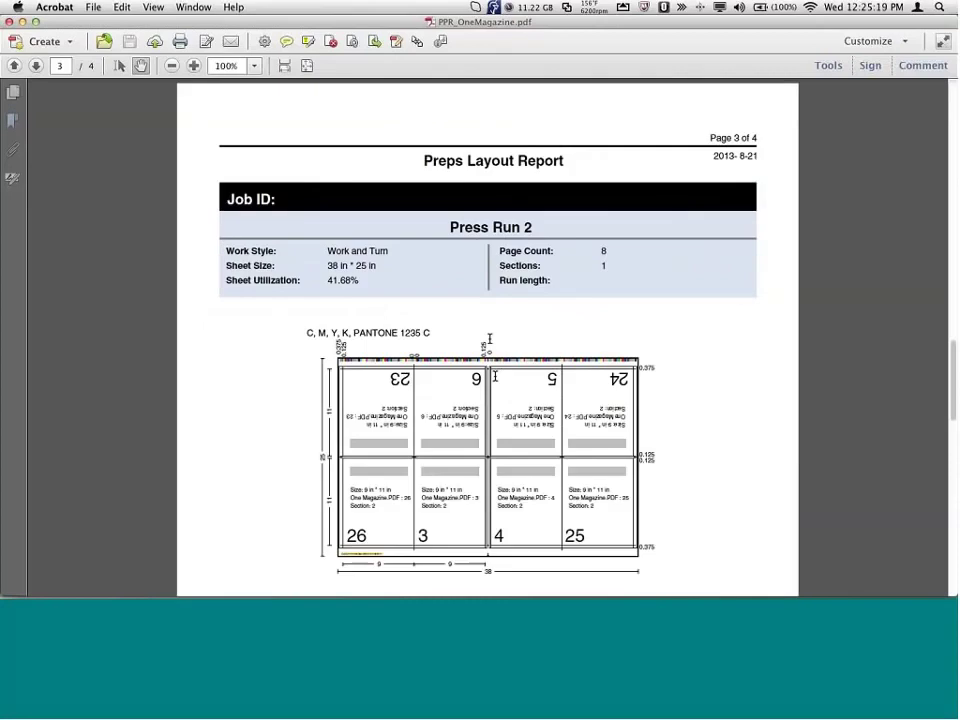
pyautogui.scroll(-2, 475, 300)
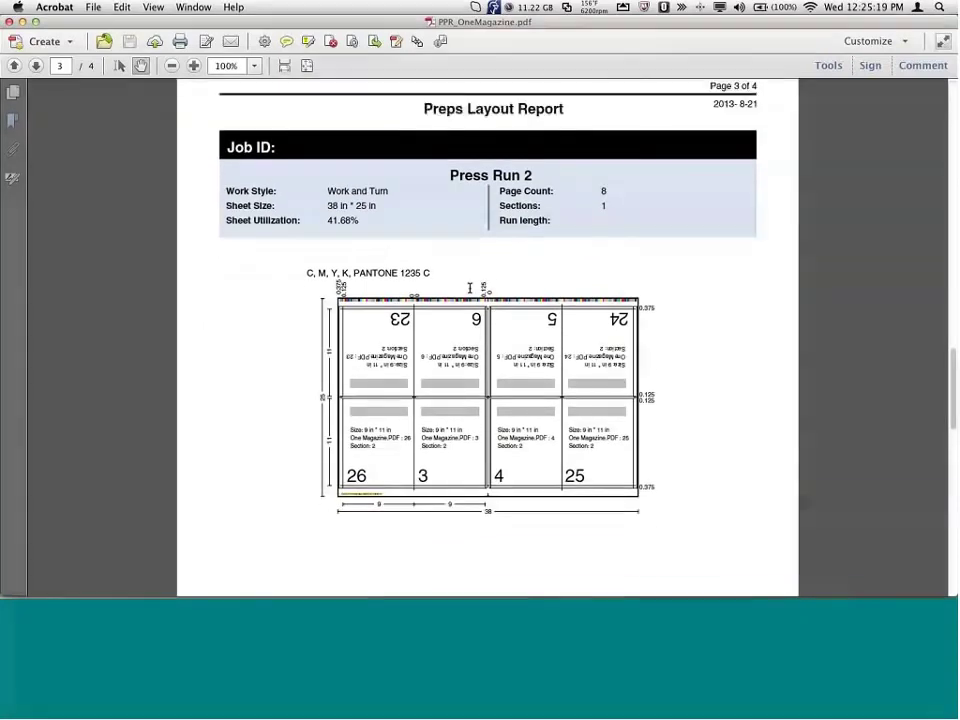
pyautogui.scroll(-1, 470, 288)
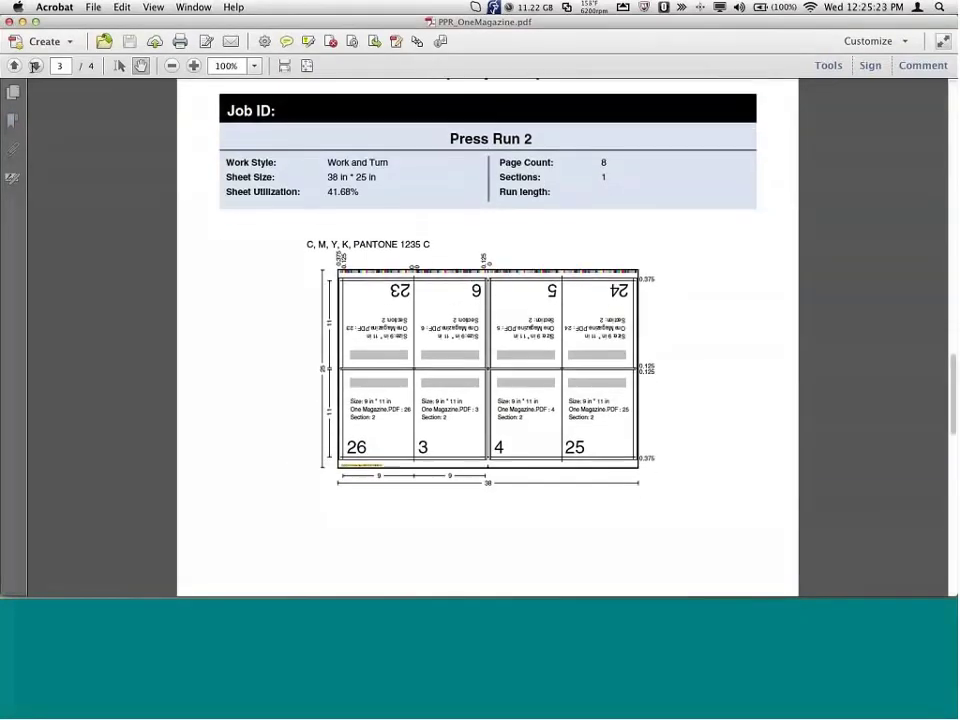
# View the Press Run 3 front and back layouts on page 4, and return to the report's first page.
pyautogui.click(34, 66)
pyautogui.press('super+0')
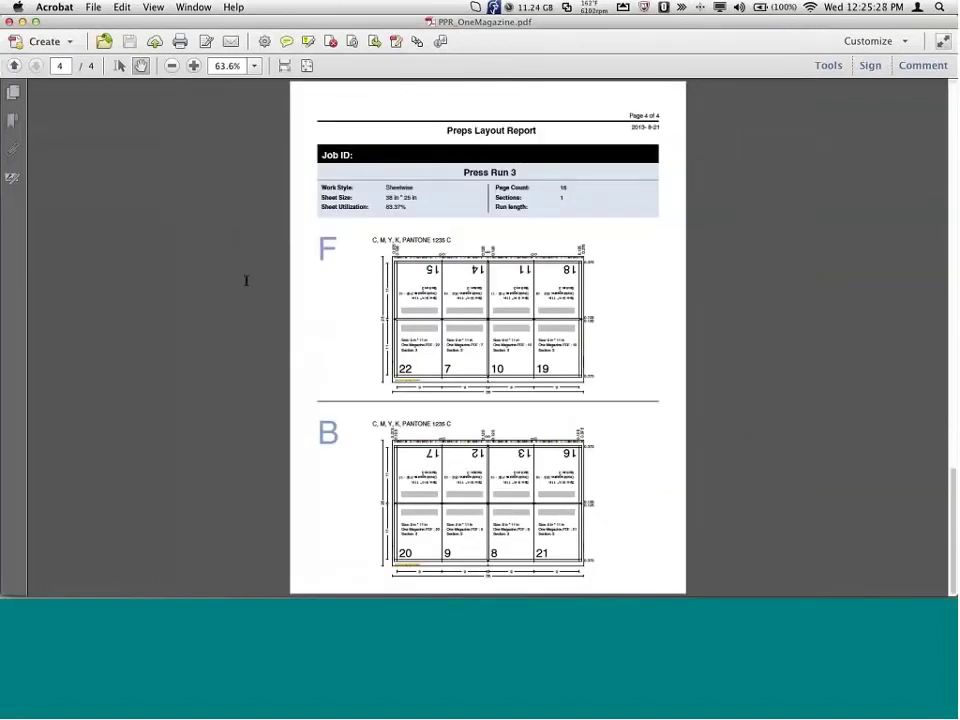
pyautogui.click(14, 66)
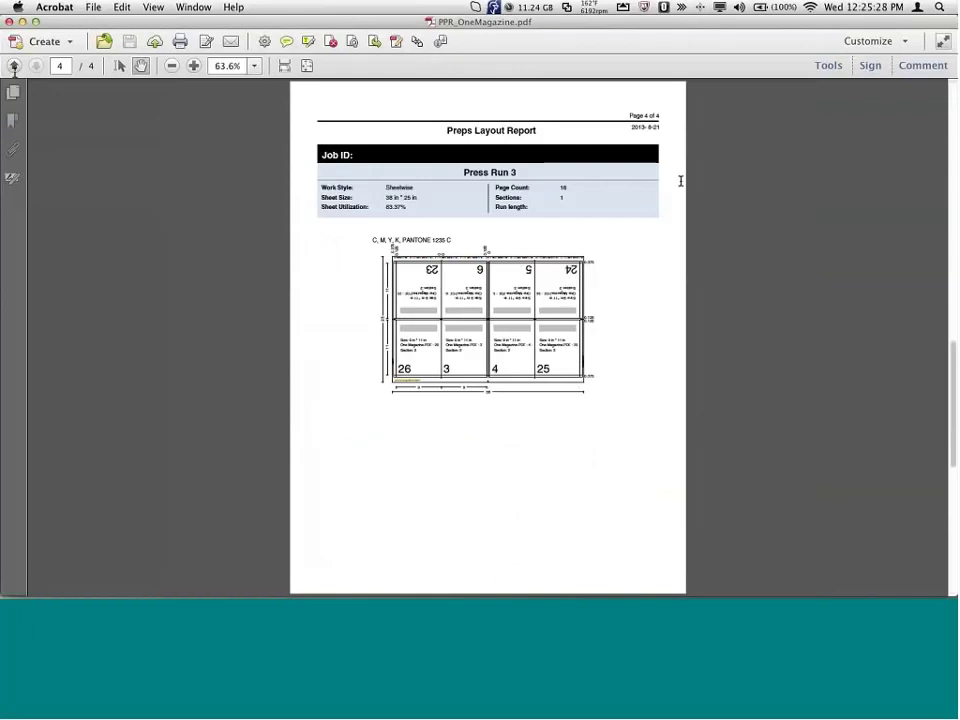
pyautogui.click(14, 66)
pyautogui.click(14, 66)
pyautogui.click(14, 66)
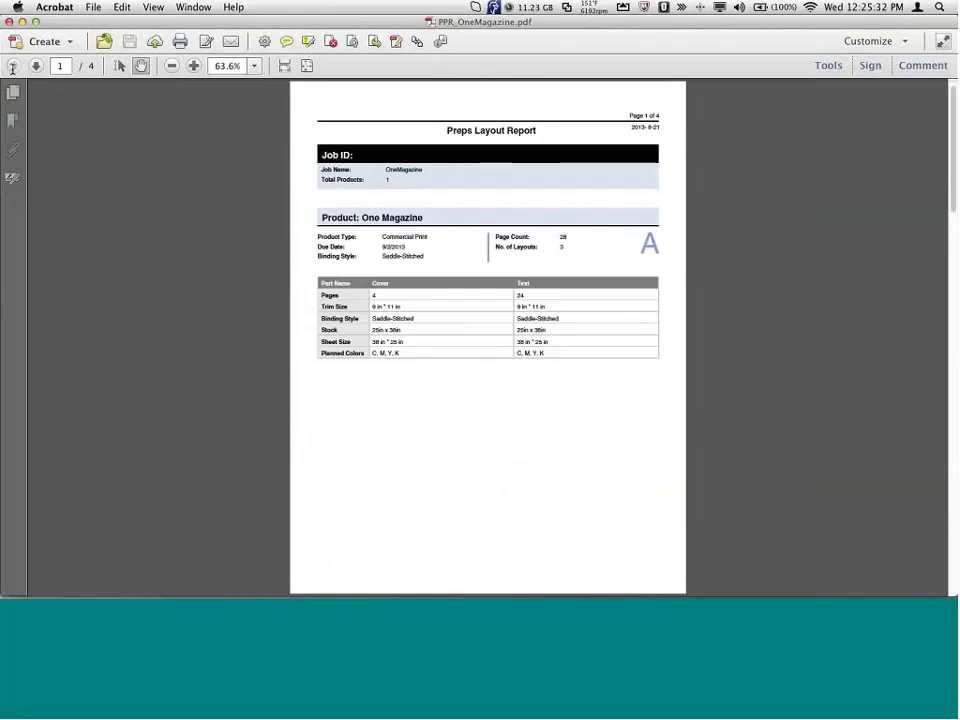
# Switch back to Preps and display the Press Run 1 layout.
pyautogui.press('super+Tab')
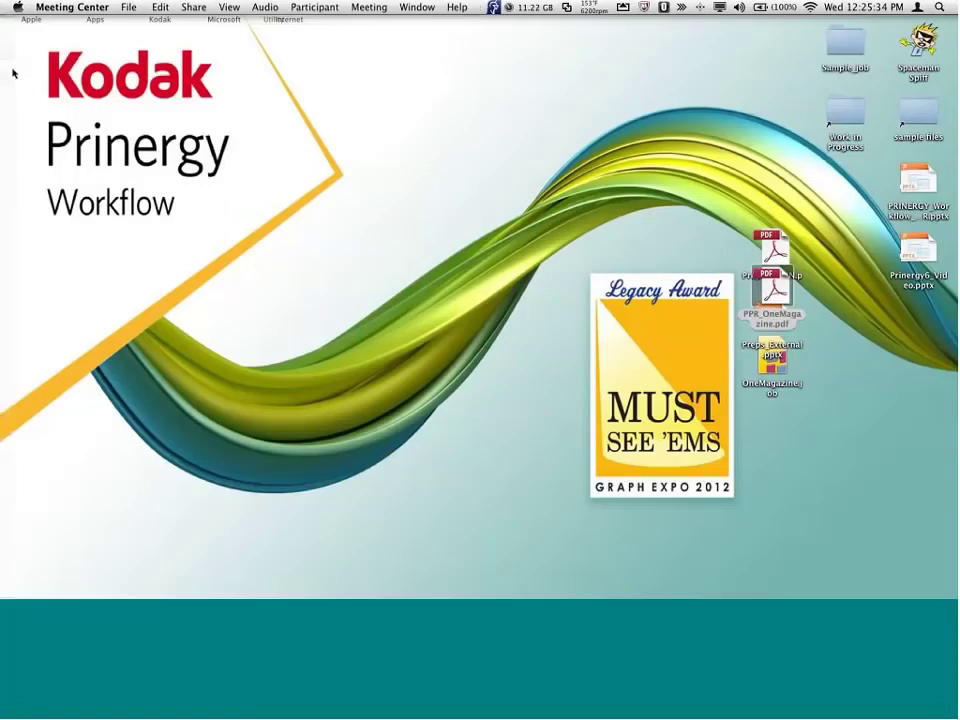
pyautogui.press('super+Tab')
pyautogui.press('super+Tab')
pyautogui.press('super+Tab')
pyautogui.press('super+Tab')
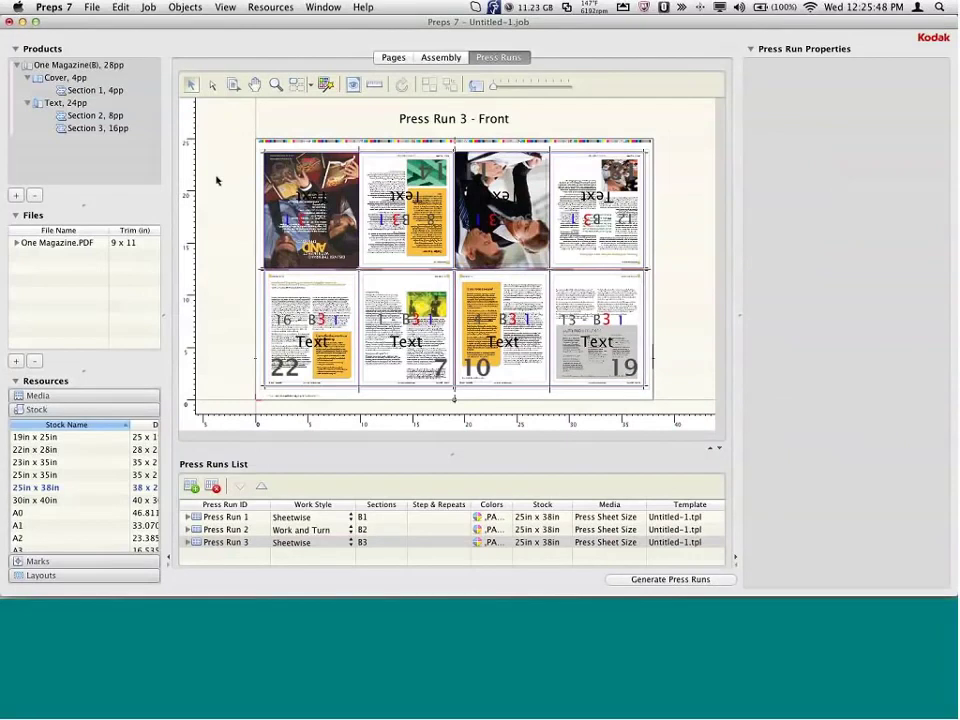
pyautogui.click(229, 517)
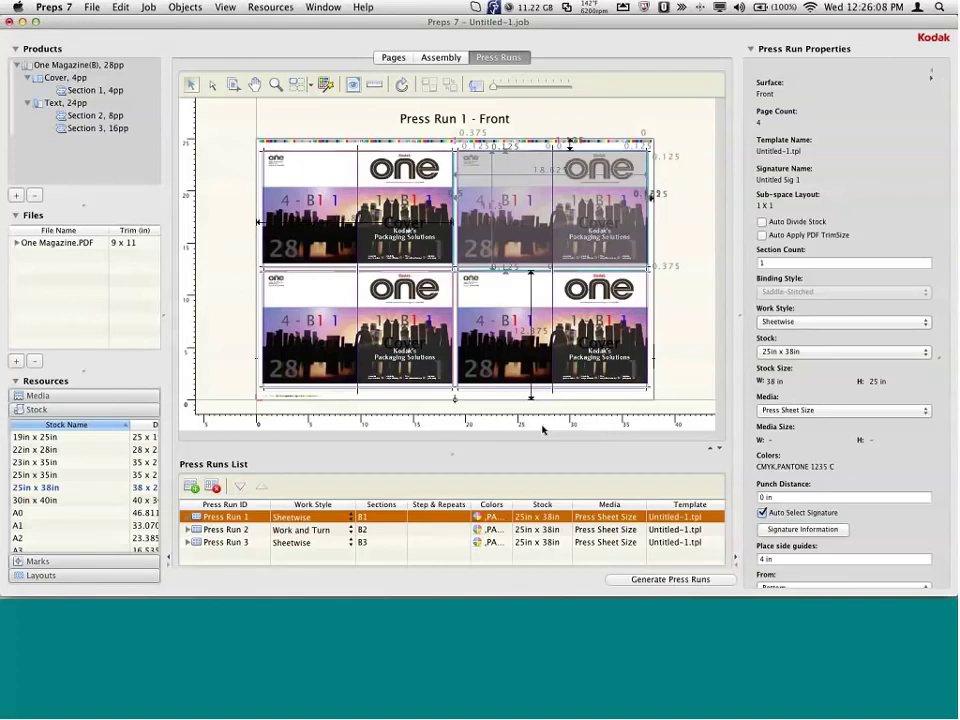
# Set the default product type to Packaging in the general preferences and apply the change.
pyautogui.press('super+q')
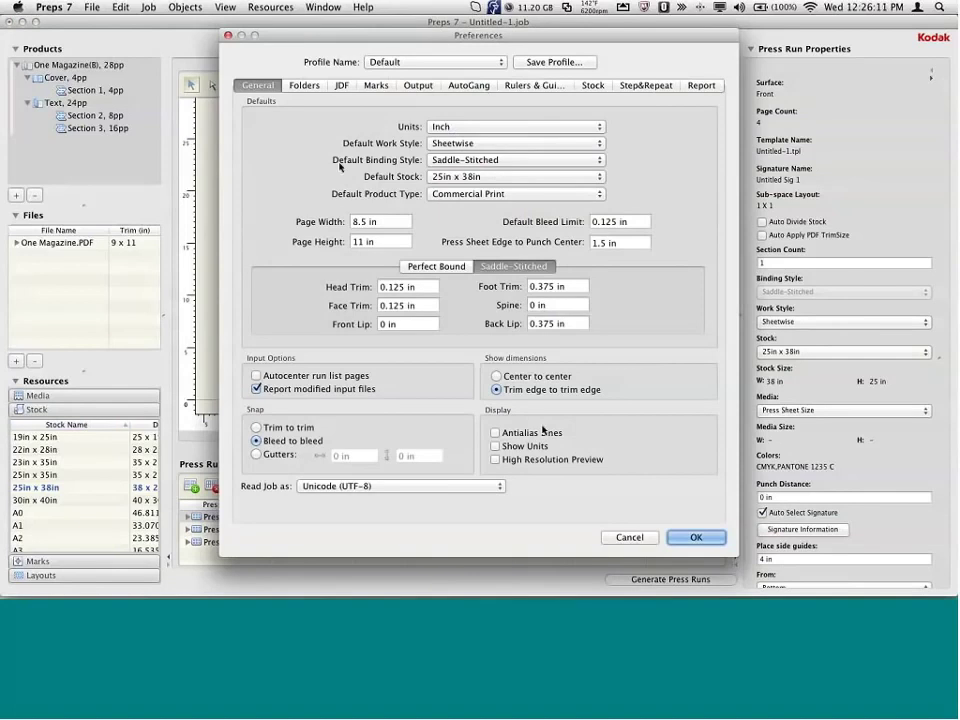
pyautogui.click(515, 160)
pyautogui.click(520, 160)
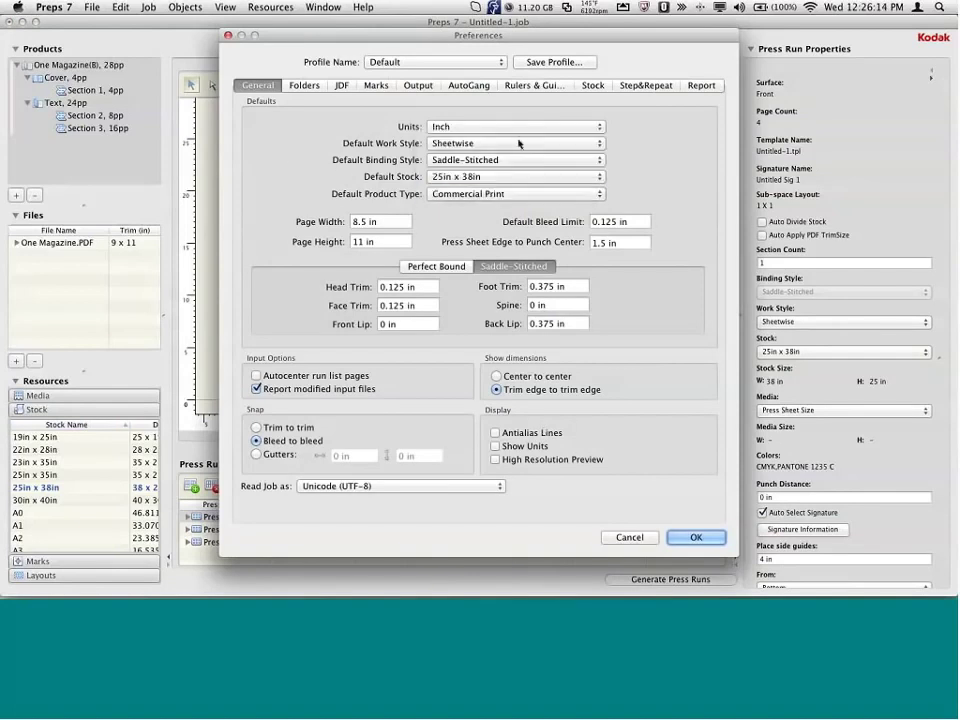
pyautogui.click(519, 194)
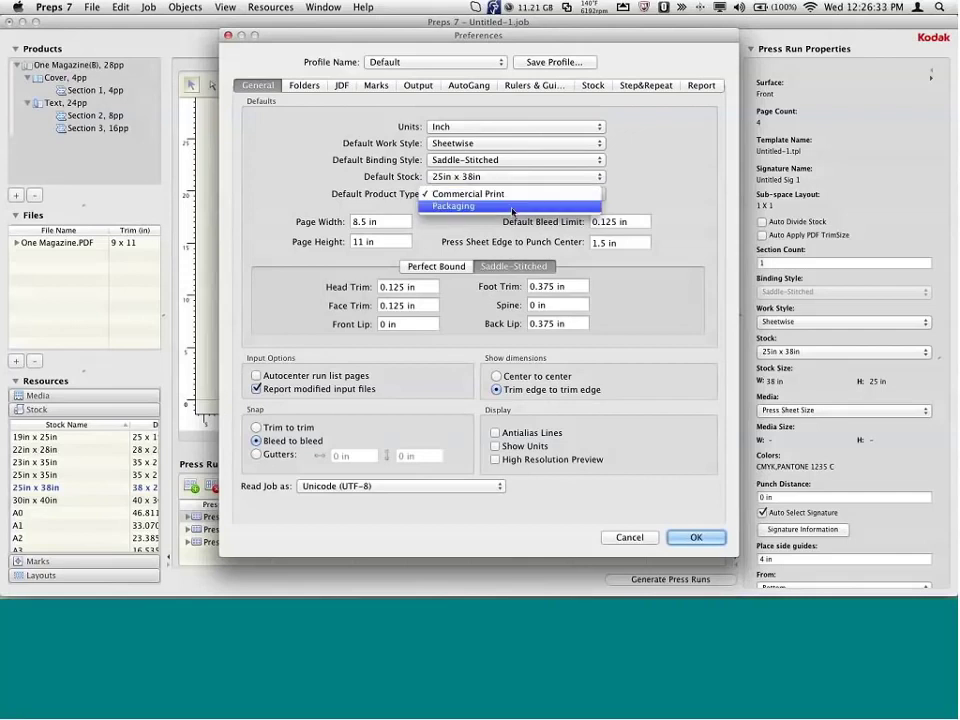
pyautogui.click(512, 209)
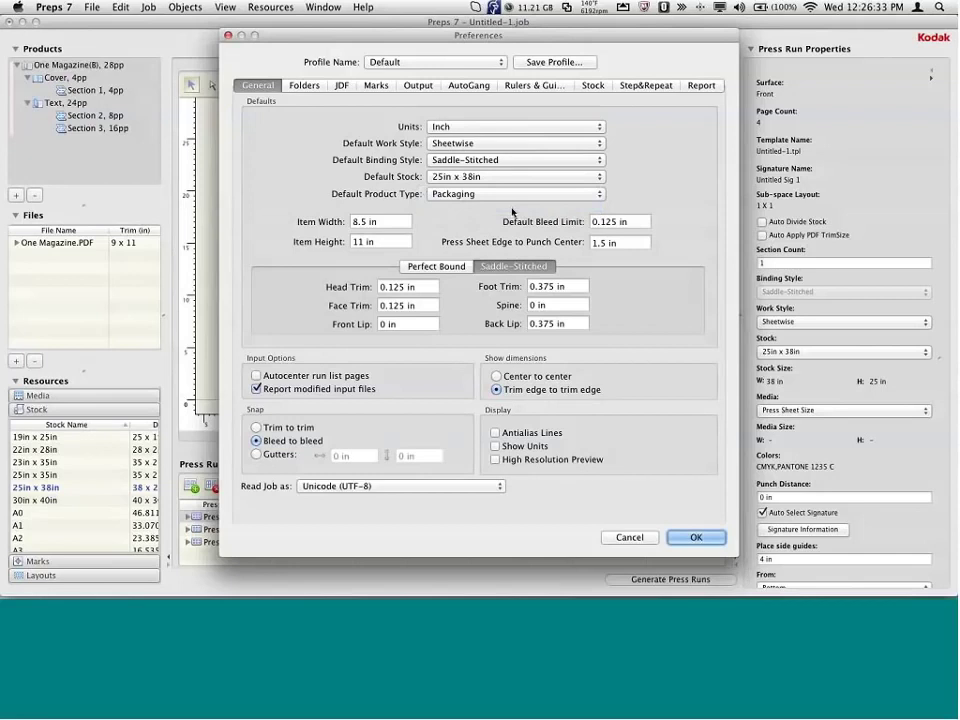
pyautogui.click(683, 539)
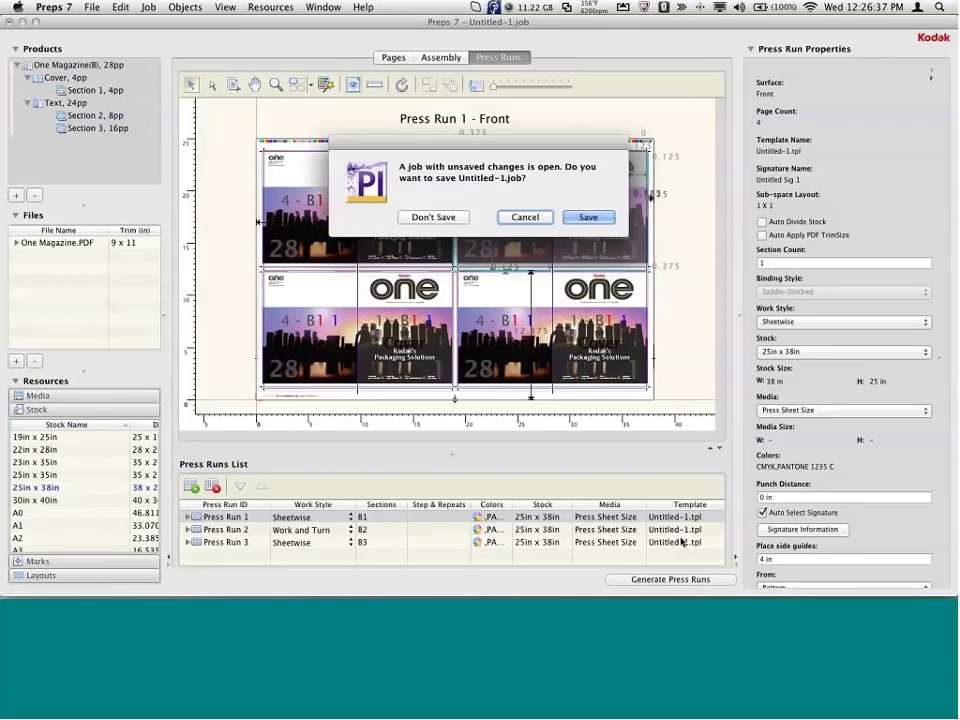
# Resolve the unsaved-changes prompt to start a new job, and select its new product to show the product properties.
pyautogui.press('Return')
pyautogui.click(62, 64)
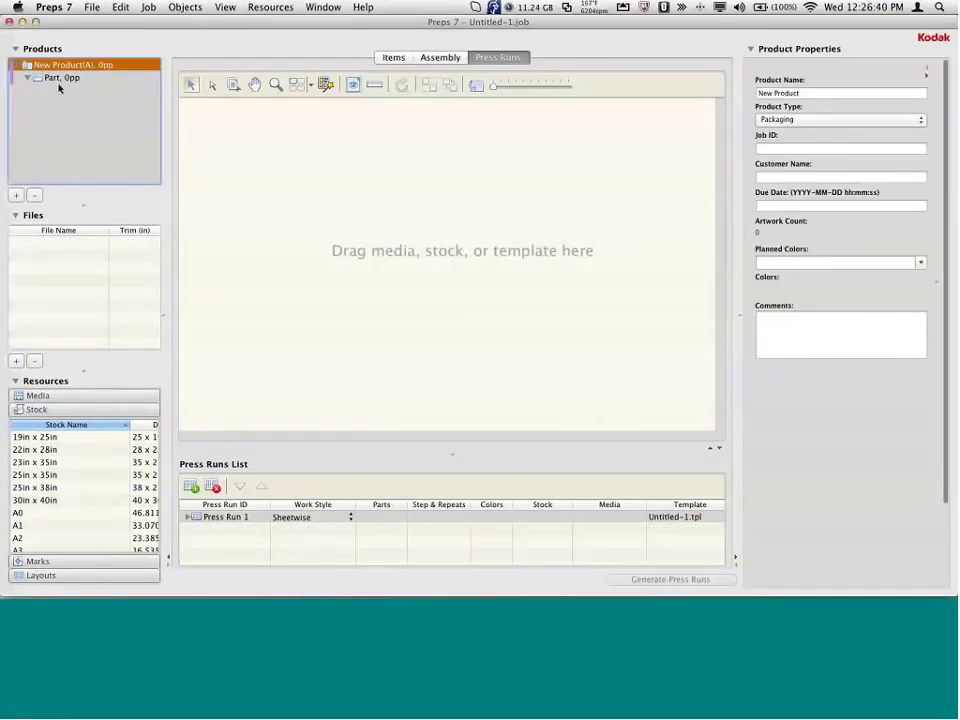
# Review the available part types for the packaging product's part, keeping Flat Work.
pyautogui.click(60, 78)
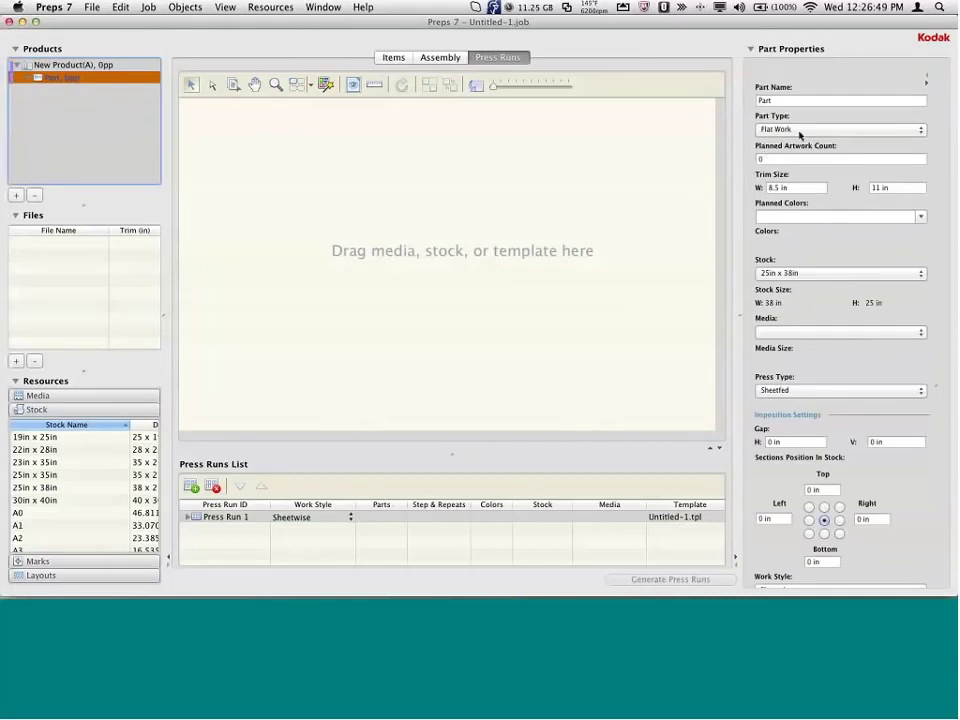
pyautogui.click(800, 133)
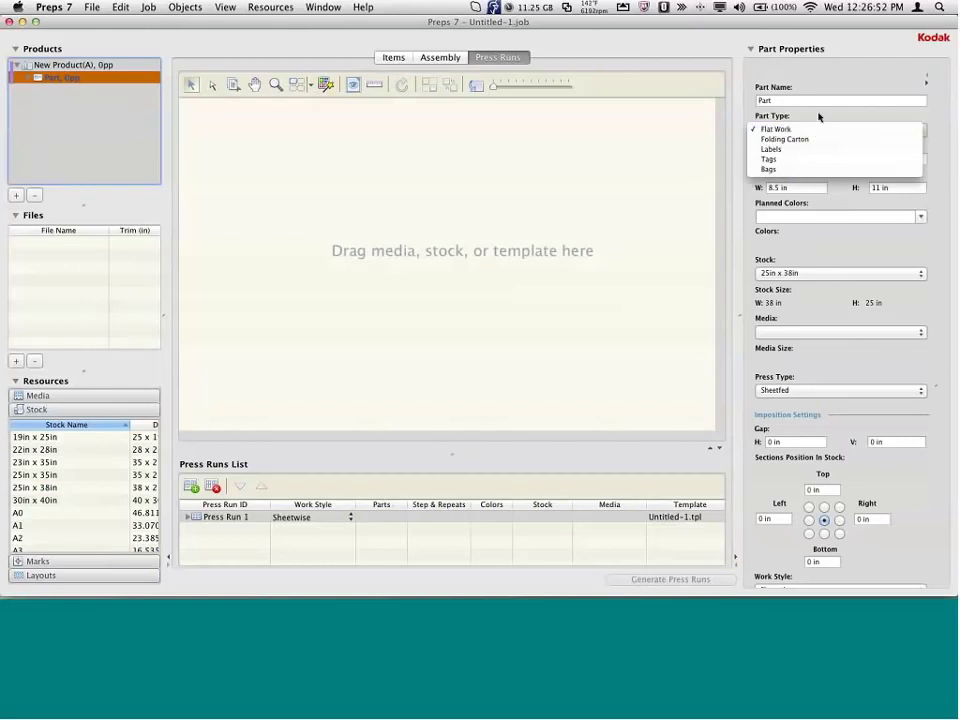
pyautogui.click(818, 117)
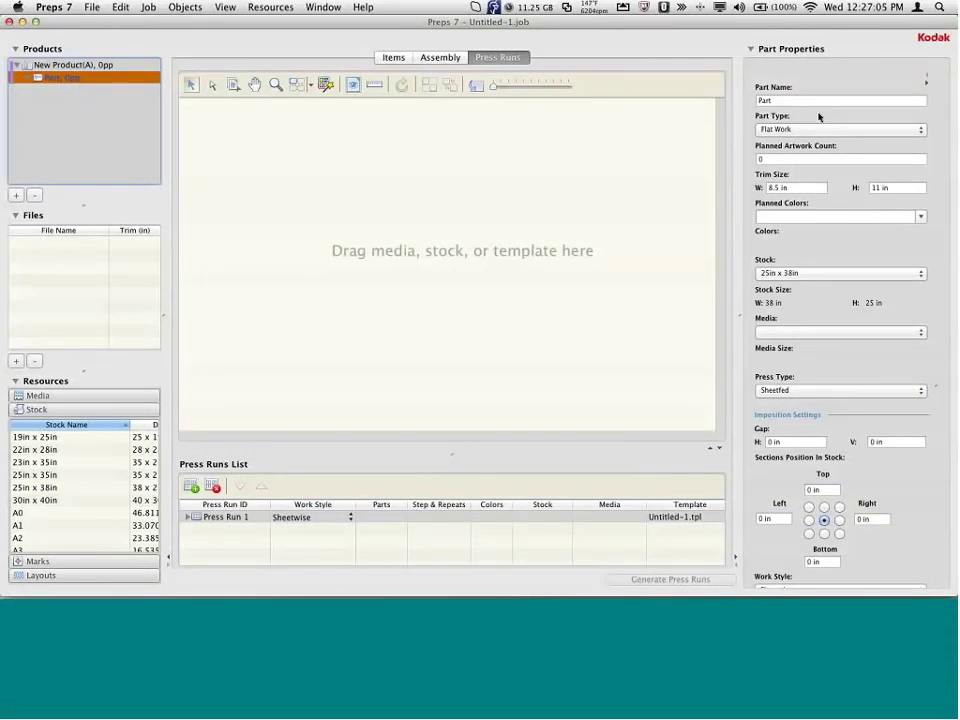
# Set the default product type to Commercial Print in the general preferences and apply the change.
pyautogui.press('super+comma')
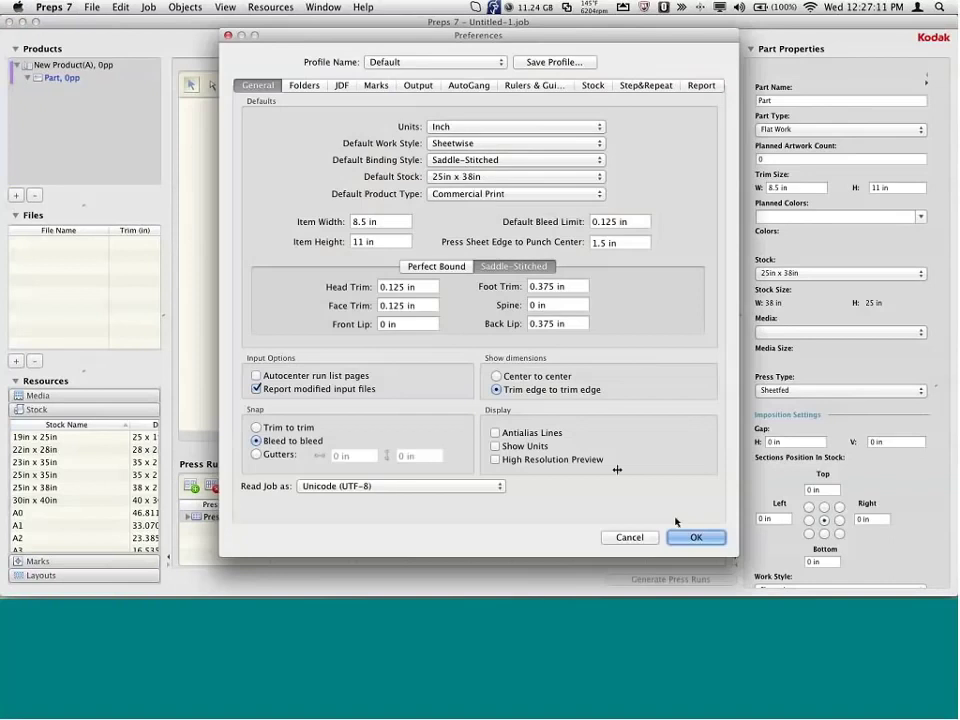
pyautogui.click(690, 537)
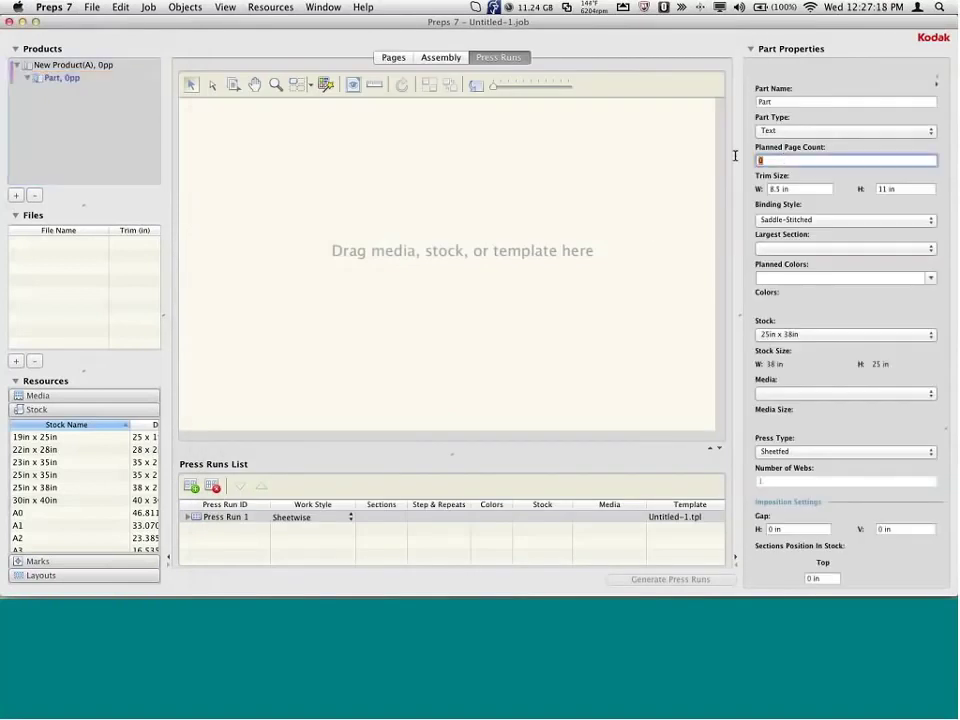
# Set the text part's planned page count to 4 and its largest section to 4 pp.
pyautogui.write('4')
pyautogui.click(814, 250)
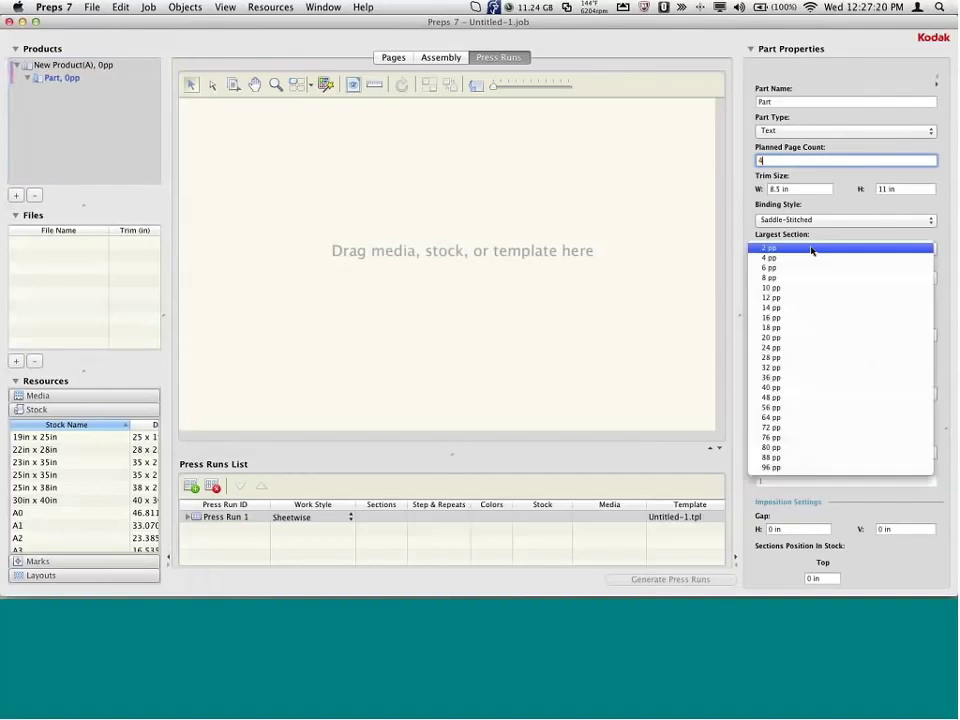
pyautogui.click(818, 258)
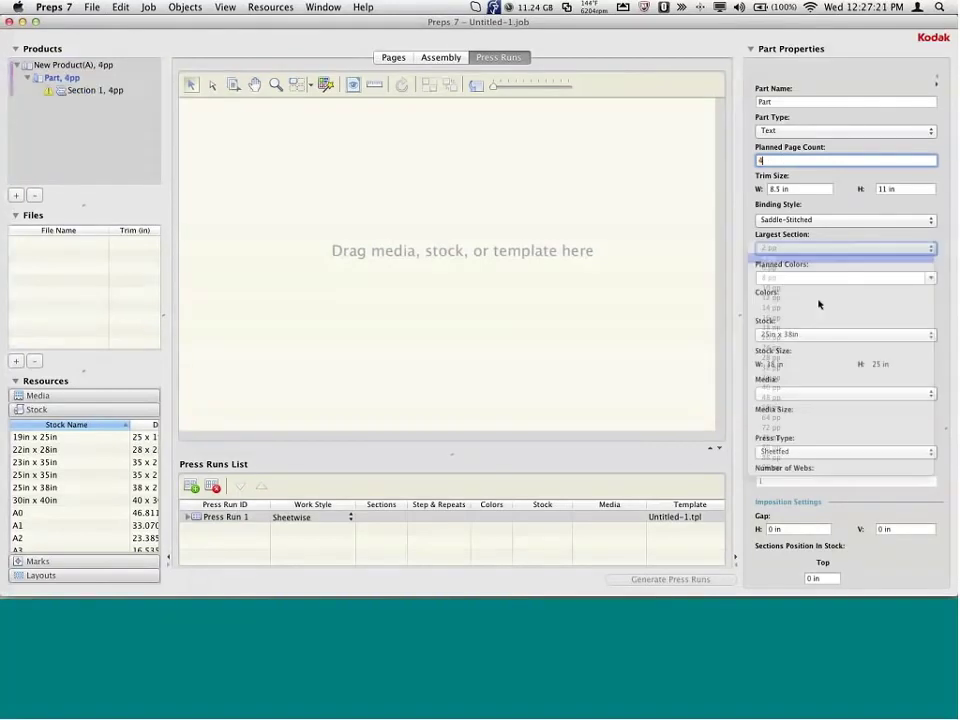
# Assign the JDF-F4-2 fold pattern to Section 1.
pyautogui.click(100, 90)
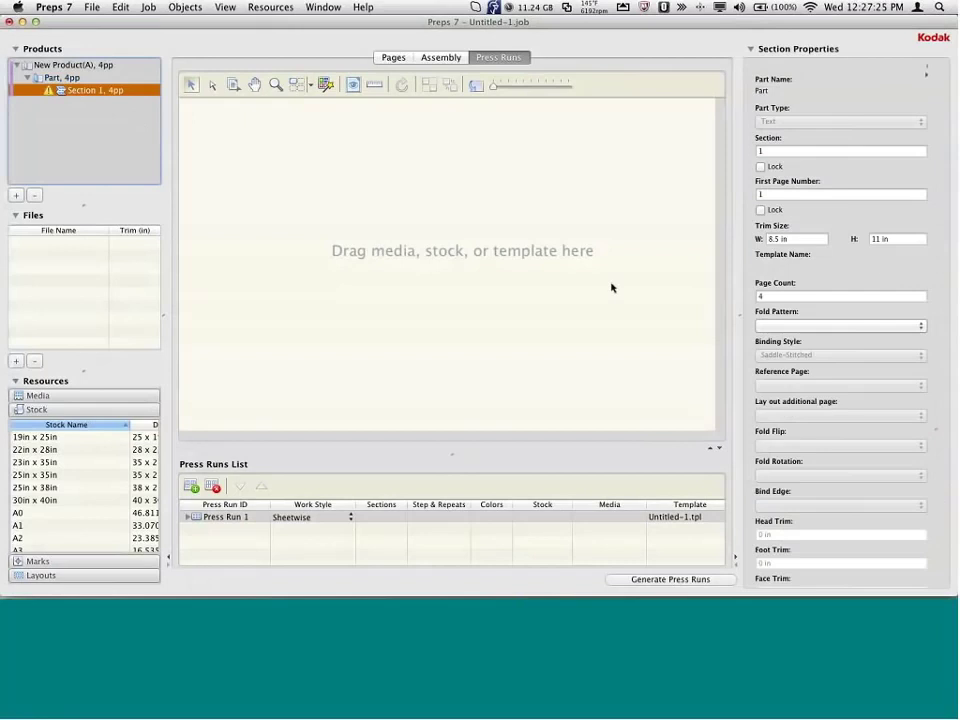
pyautogui.click(810, 326)
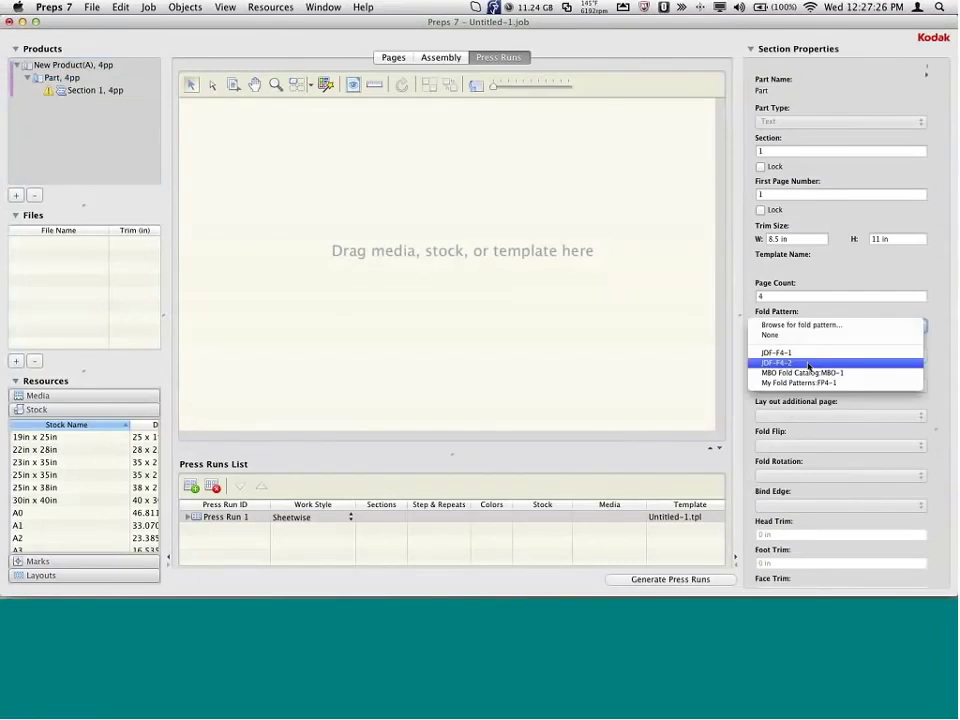
pyautogui.click(808, 364)
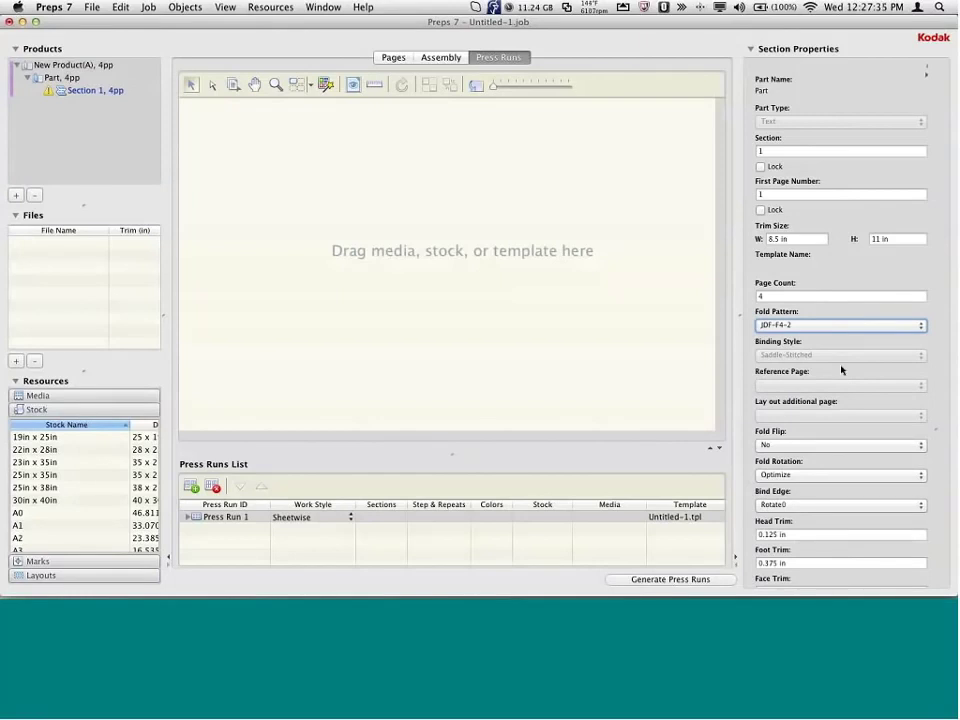
# Place the 25in x 38in stock on Press Run 1.
pyautogui.click(452, 340)
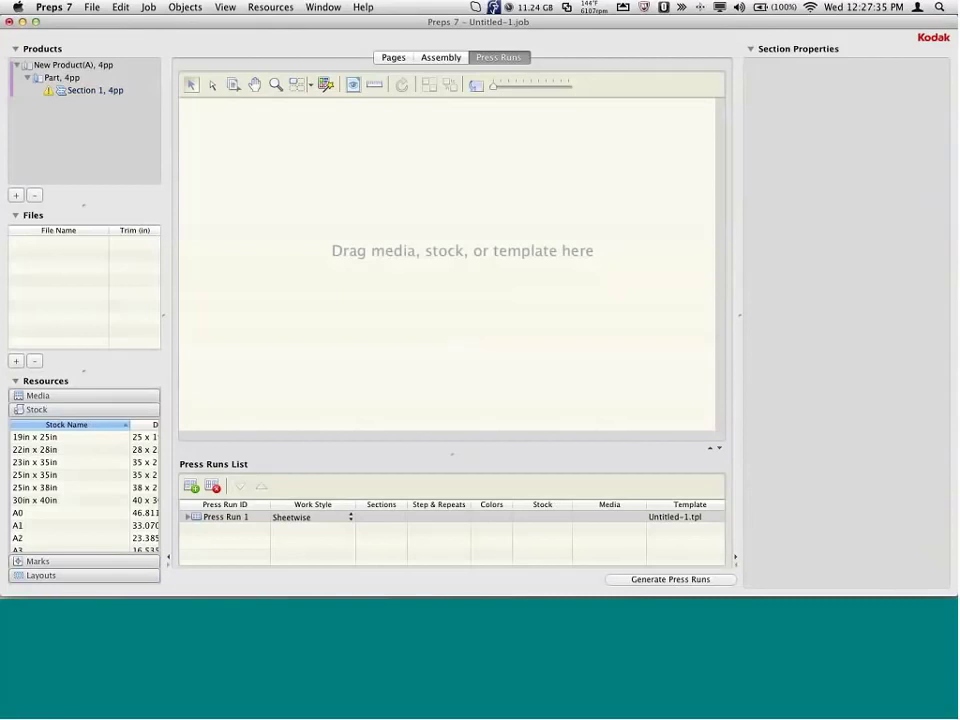
pyautogui.click(58, 489)
pyautogui.moveTo(58, 489); pyautogui.dragTo(450, 260)
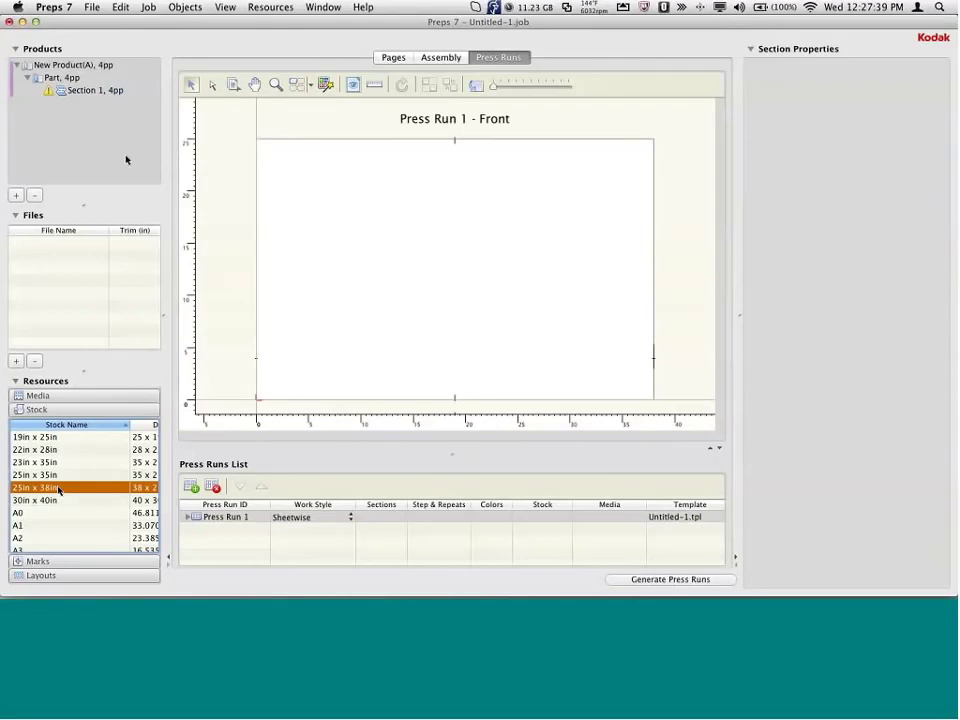
# Place Section 1 near the lower-left corner of the Press Run 1 sheet.
pyautogui.click(60, 92)
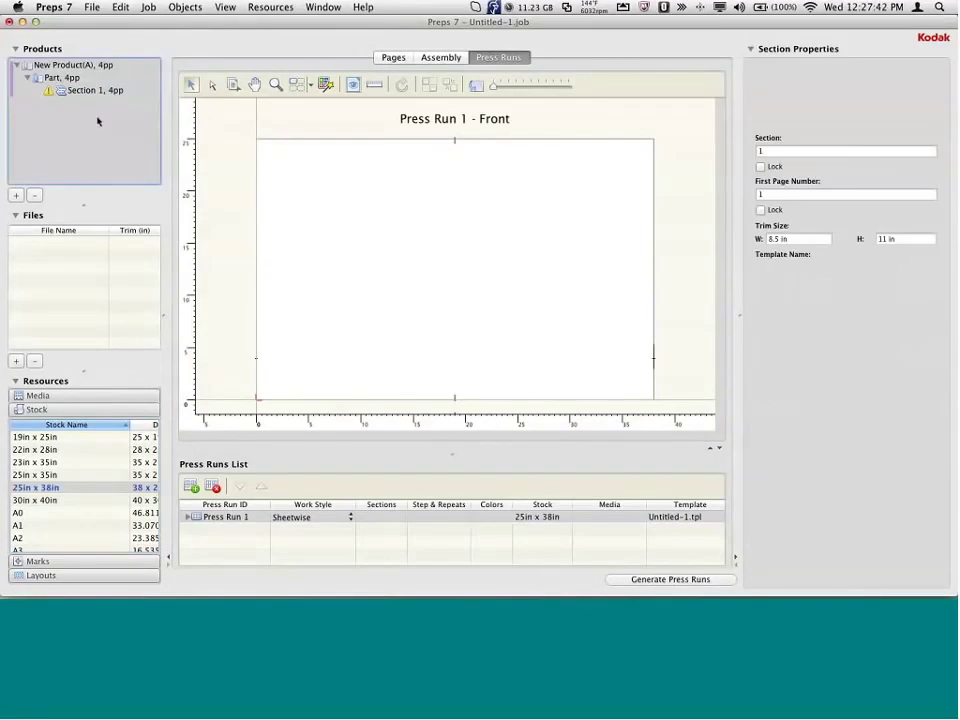
pyautogui.moveTo(60, 92); pyautogui.dragTo(280, 377)
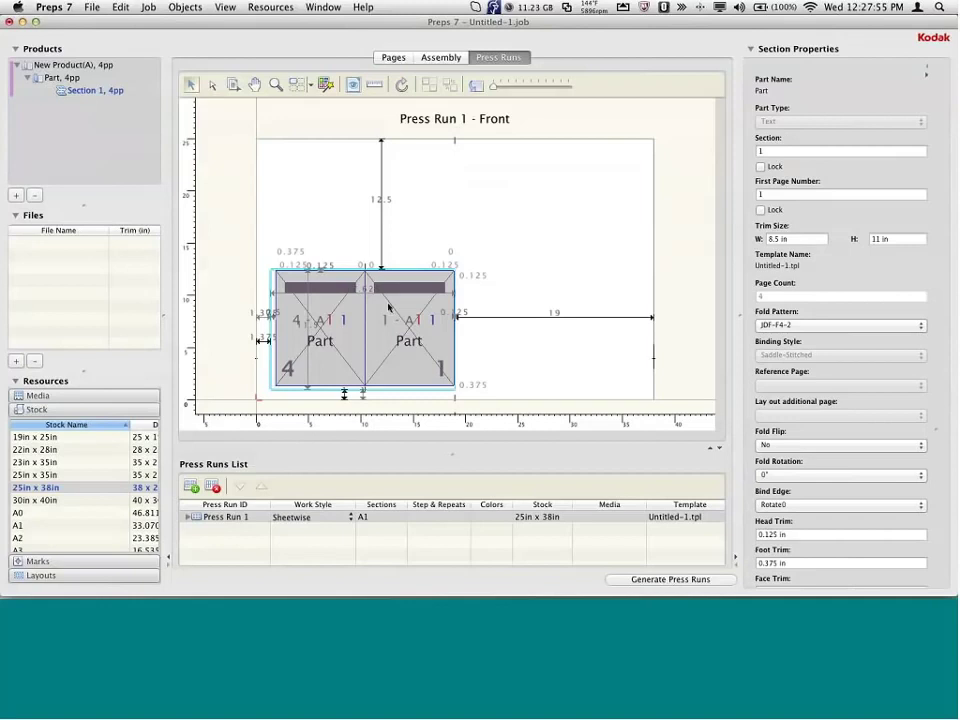
# Step and repeat the placed section 2 across by 3 high, and delete the repeated group.
pyautogui.moveTo(430, 321); pyautogui.dragTo(655, 133)
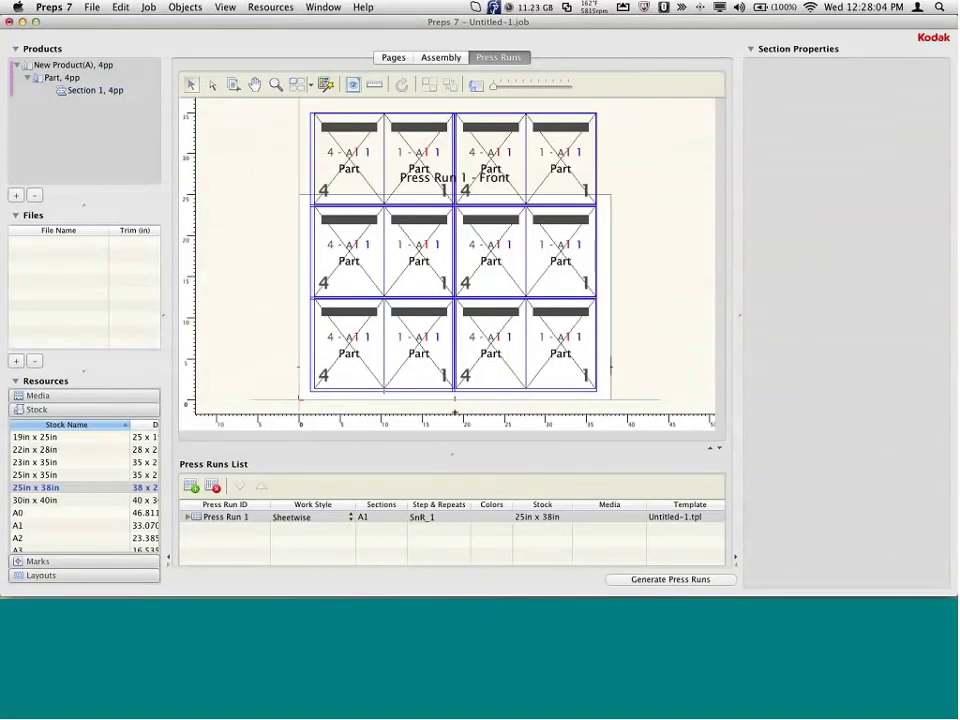
pyautogui.moveTo(524, 328)
pyautogui.mouseDown()
pyautogui.moveTo(516, 366)
pyautogui.moveTo(517, 344)
pyautogui.mouseUp()
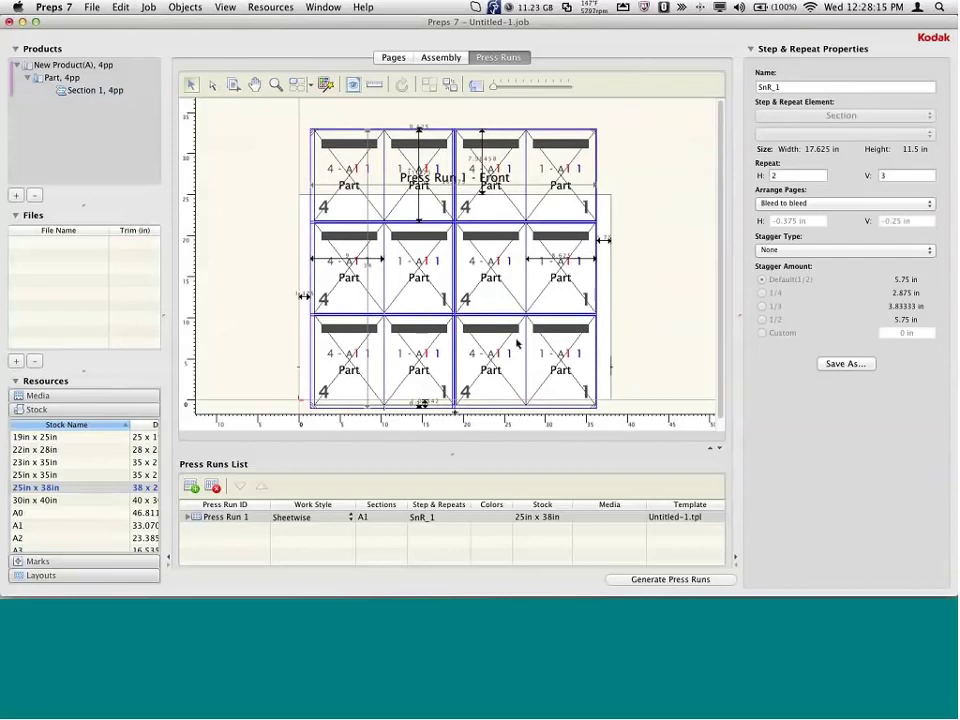
pyautogui.press('Delete')
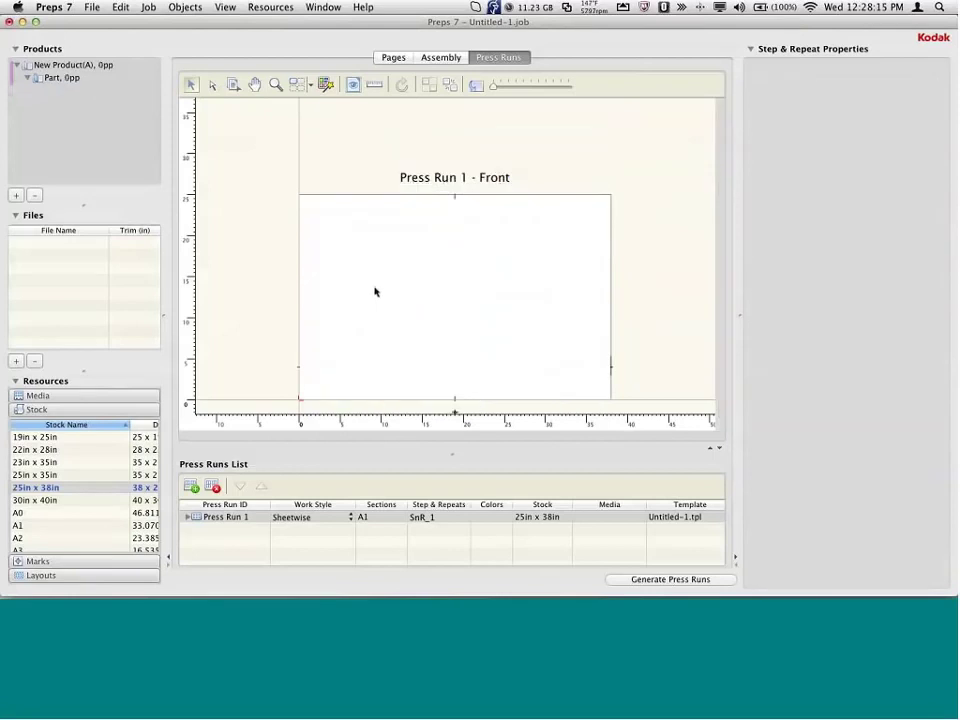
# Add a 3 by 5 in step-and-repeat placeholder near the sheet's left edge and move it down toward the lower-left corner.
pyautogui.click(260, 181)
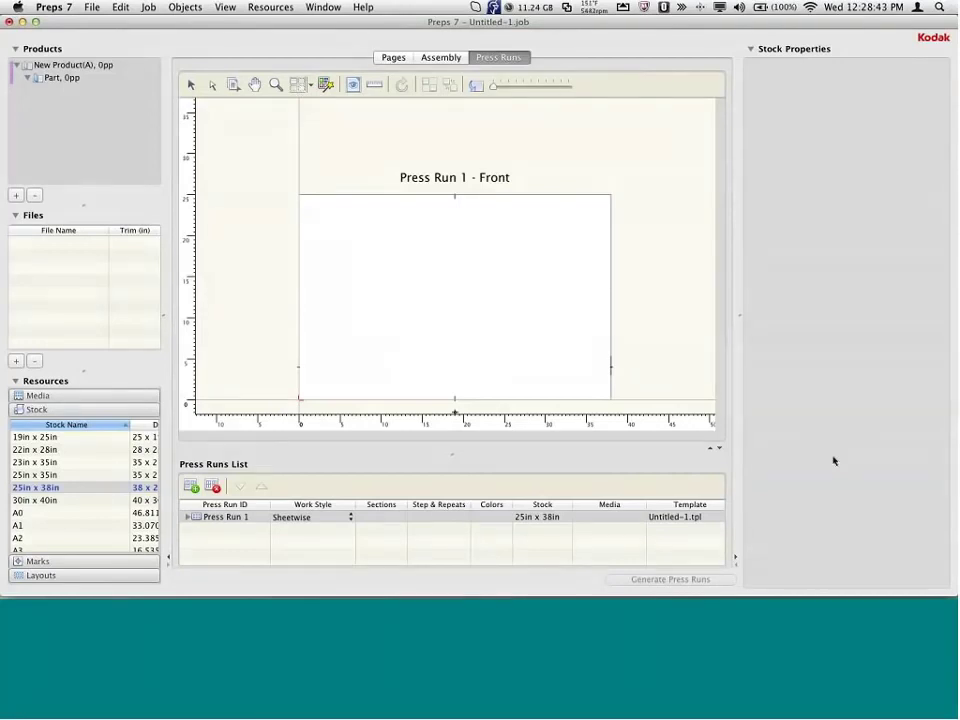
pyautogui.click(393, 297)
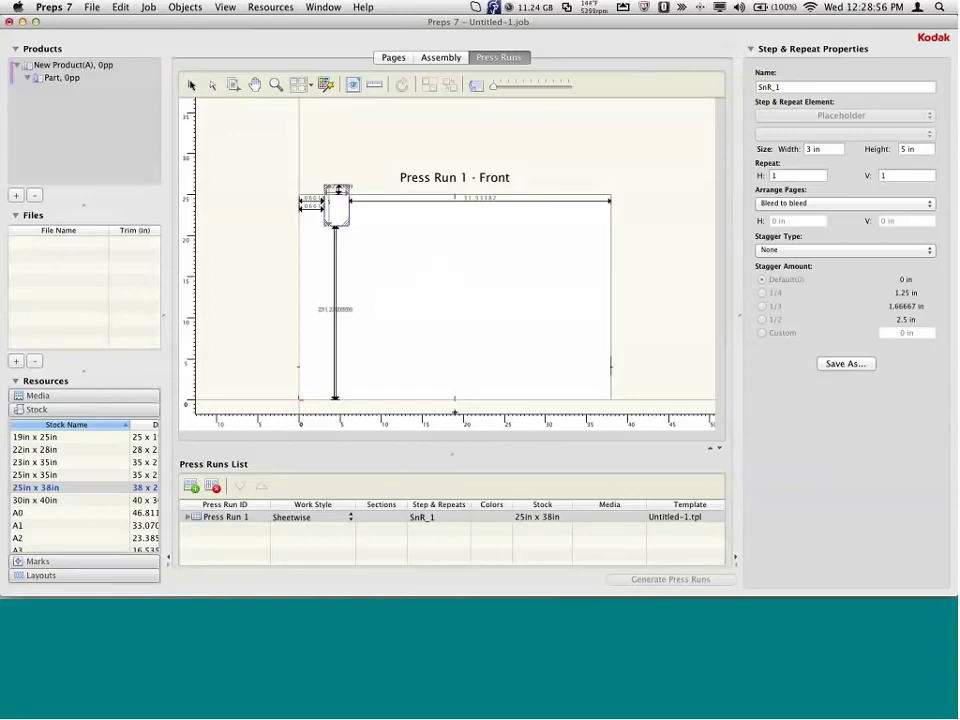
pyautogui.moveTo(339, 214); pyautogui.dragTo(340, 355)
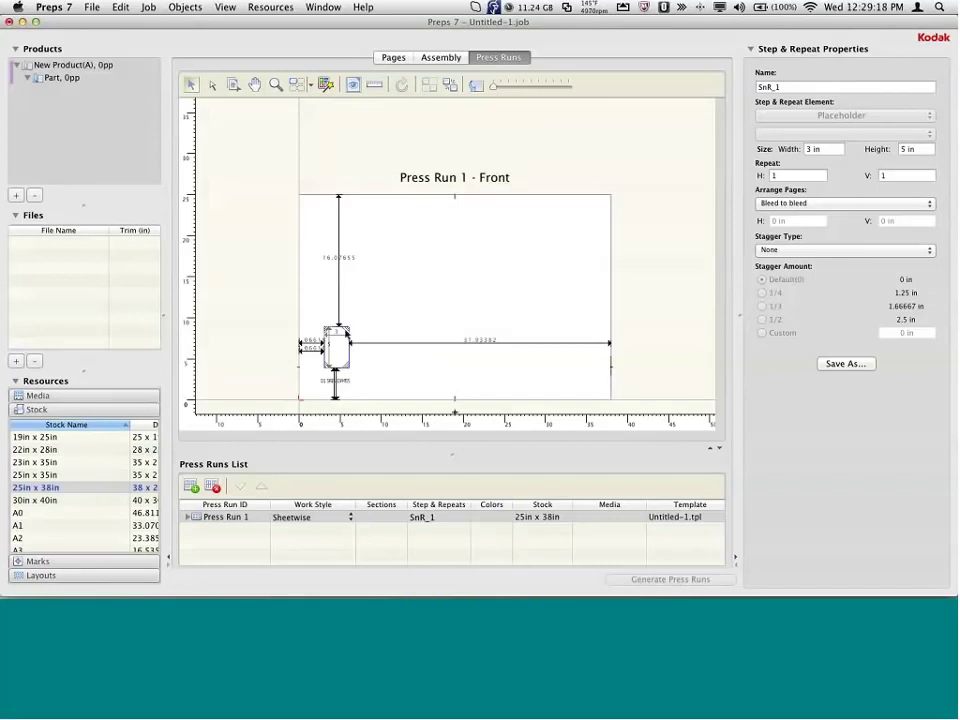
# Extend the placeholder into a grid 10 across by 3 high and center it on the sheet.
pyautogui.moveTo(498, 274); pyautogui.dragTo(555, 240)
pyautogui.click(552, 348)
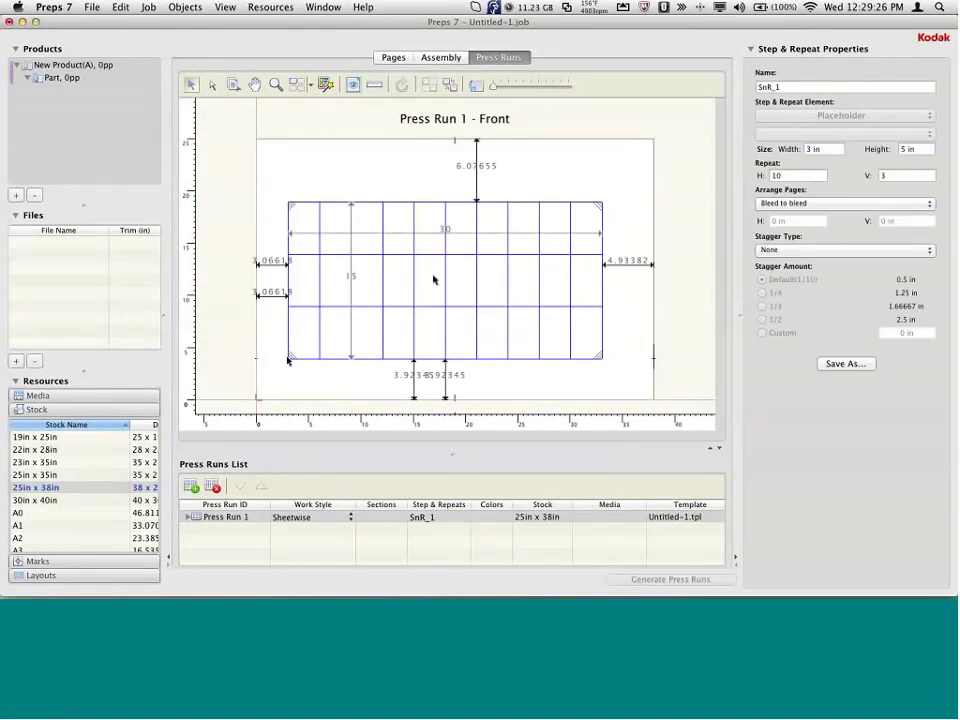
pyautogui.moveTo(435, 279); pyautogui.dragTo(456, 285)
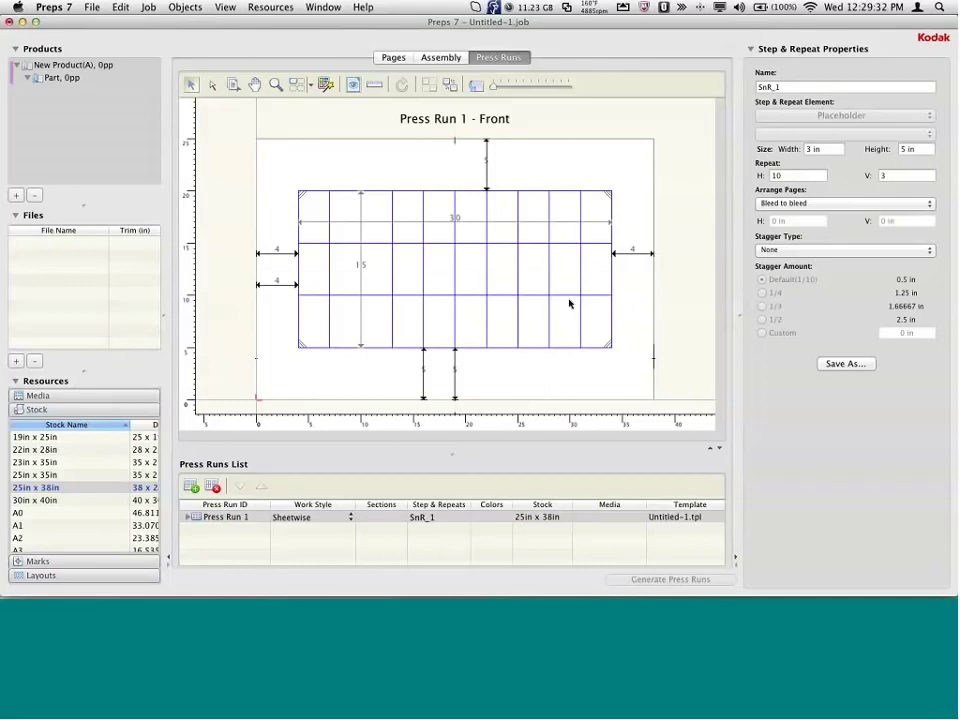
# Set the width of the step-and-repeat placeholders to 4 in.
pyautogui.press('Tab')
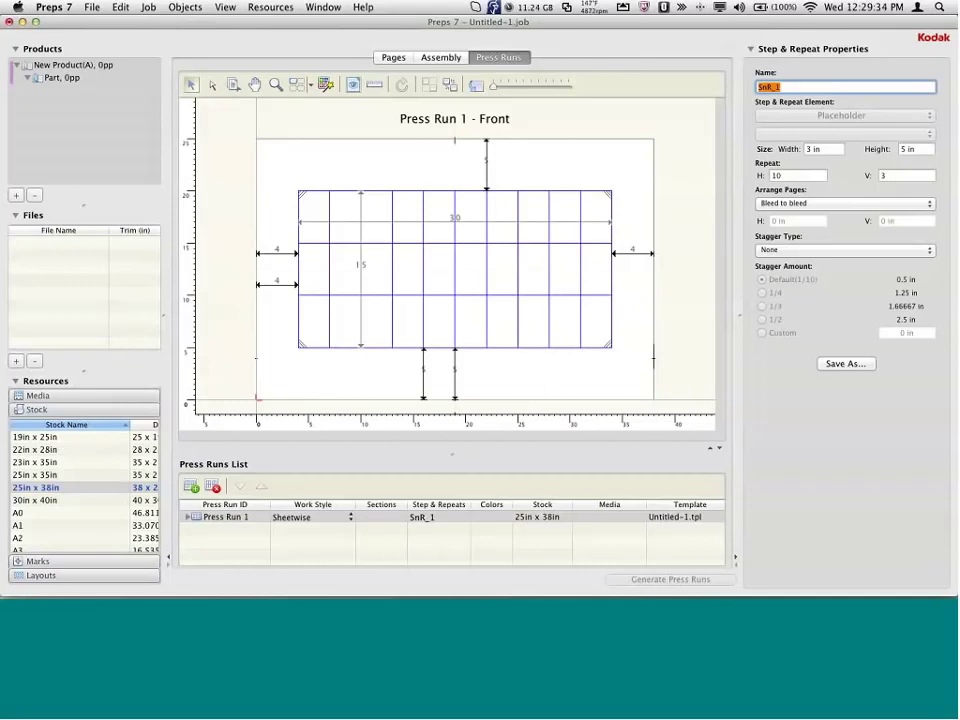
pyautogui.press('Tab')
pyautogui.press('Tab')
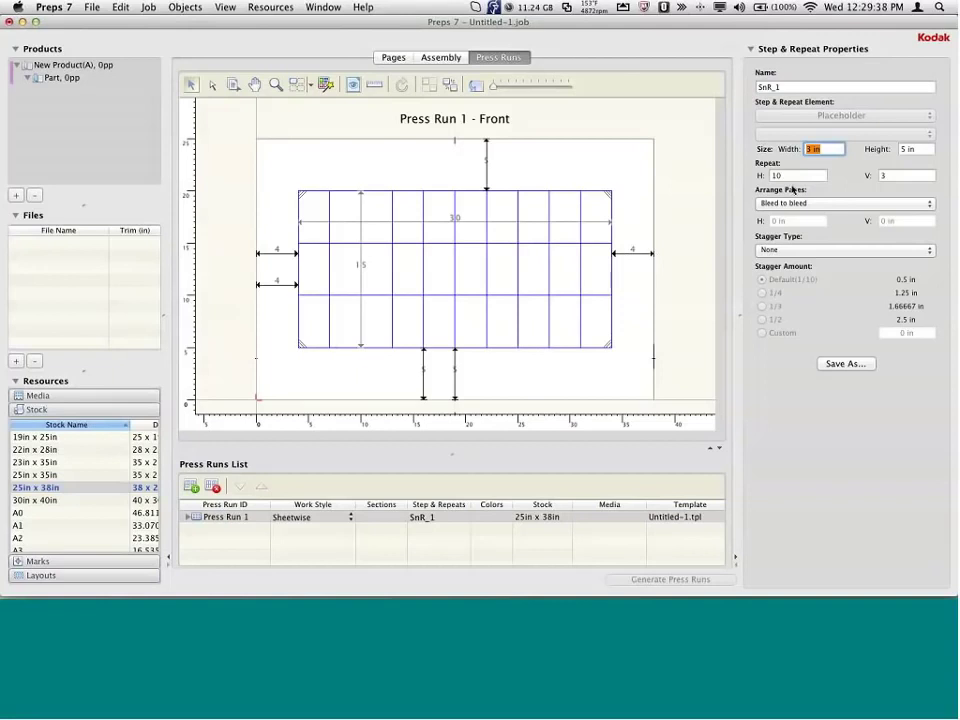
pyautogui.write('4')
pyautogui.press('Return')
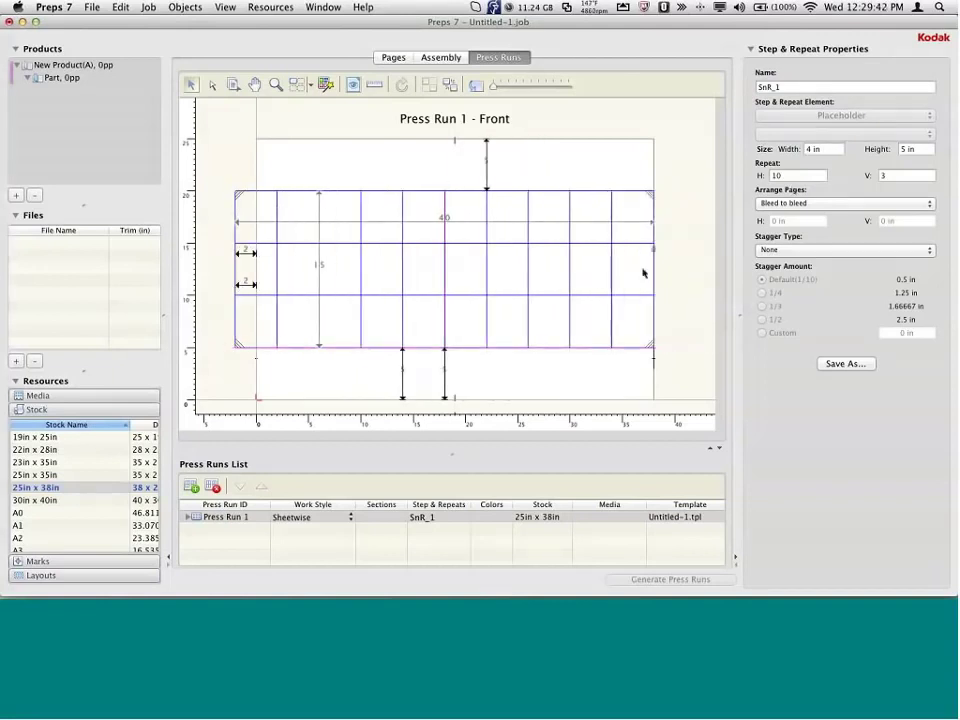
# Set the repeat to 6 horizontally and 2 vertically, and center the grid on the sheet.
pyautogui.click(794, 177)
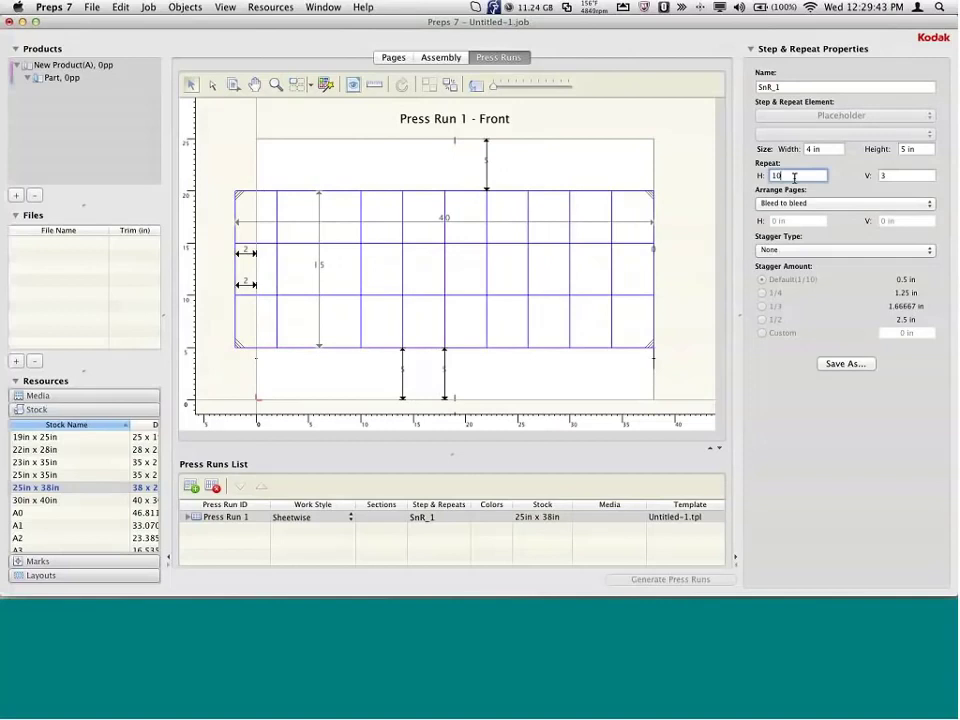
pyautogui.write('6')
pyautogui.press('Tab')
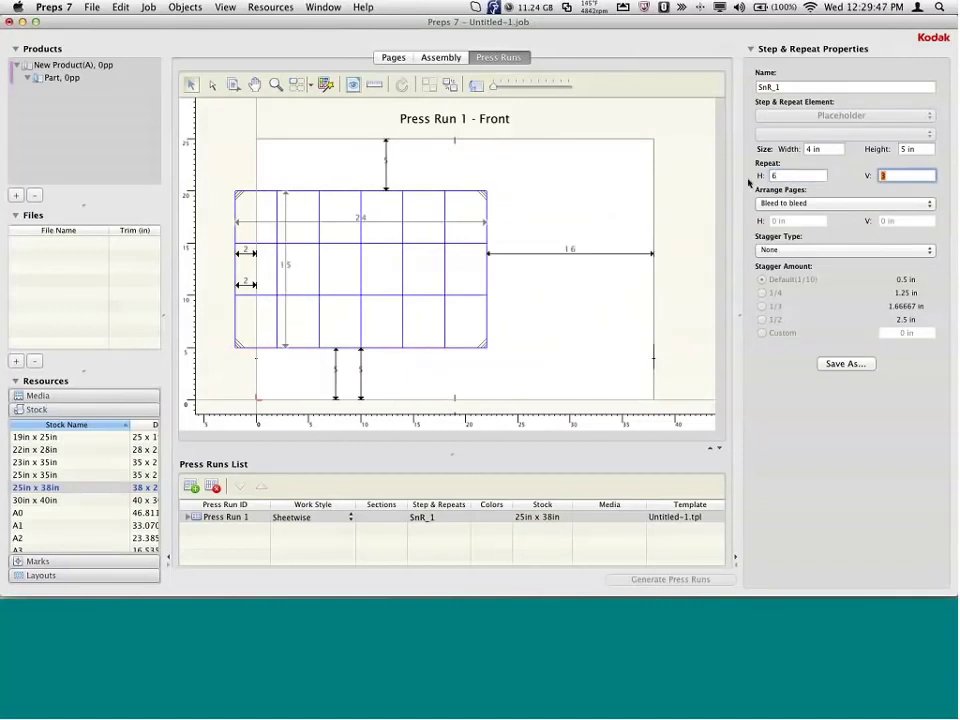
pyautogui.write('2')
pyautogui.press('Tab')
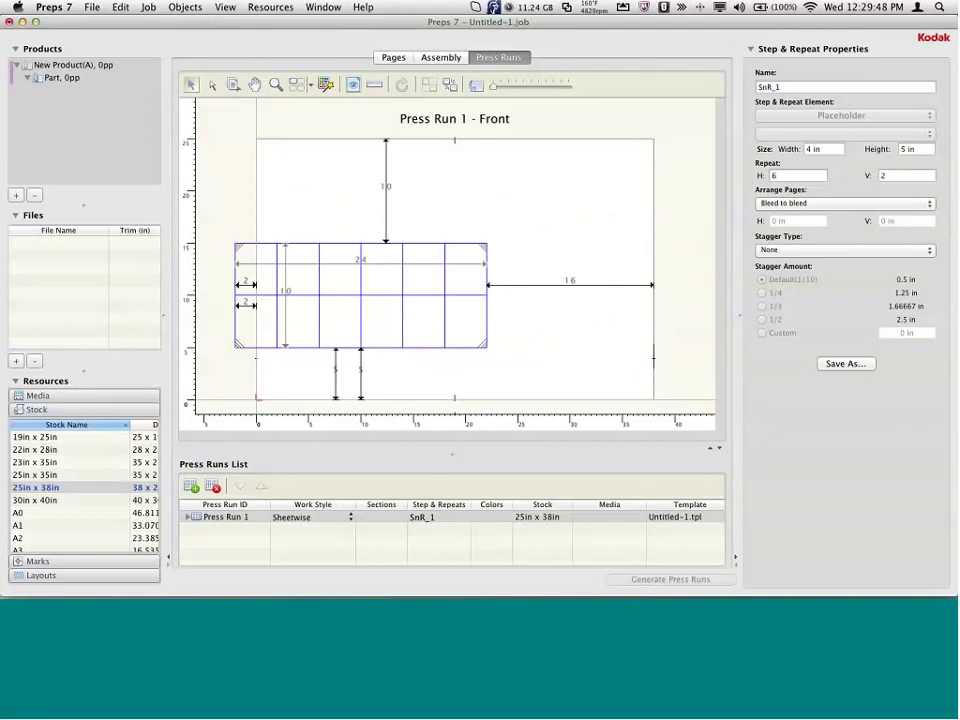
pyautogui.moveTo(389, 309); pyautogui.dragTo(448, 300)
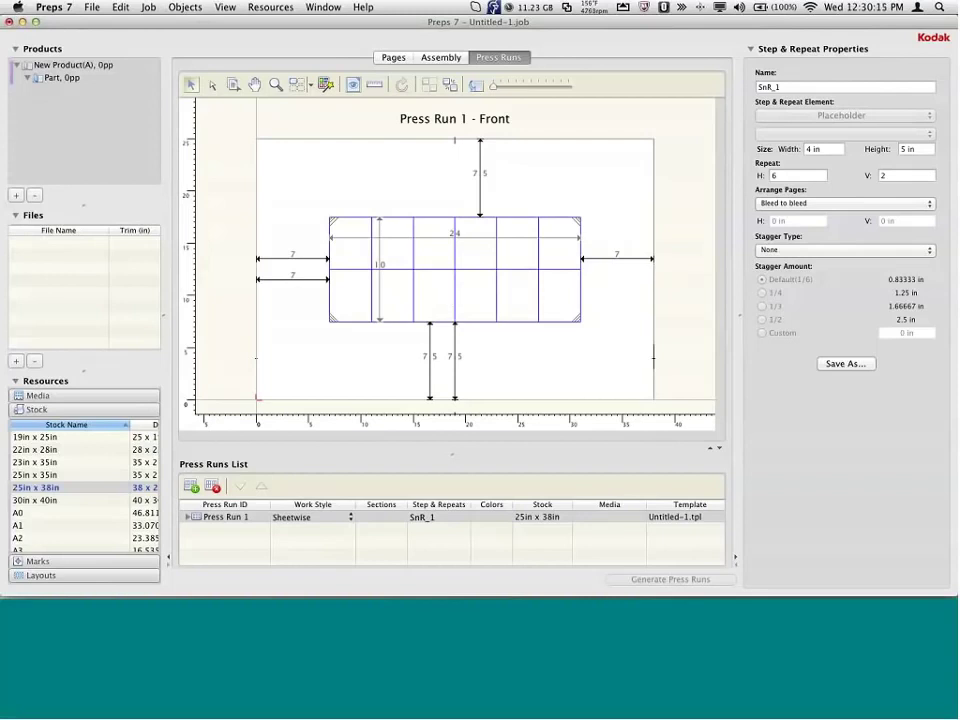
# Try the Gutters and Distance page arrangements for the grid, and set its arrangement to Trim to trim.
pyautogui.click(802, 207)
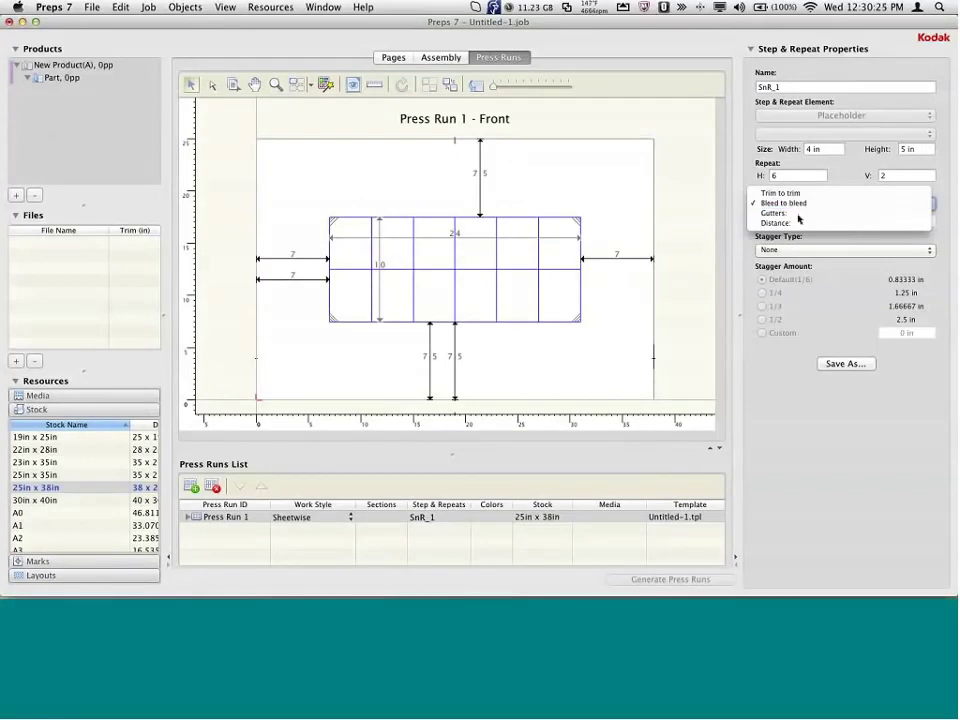
pyautogui.click(802, 213)
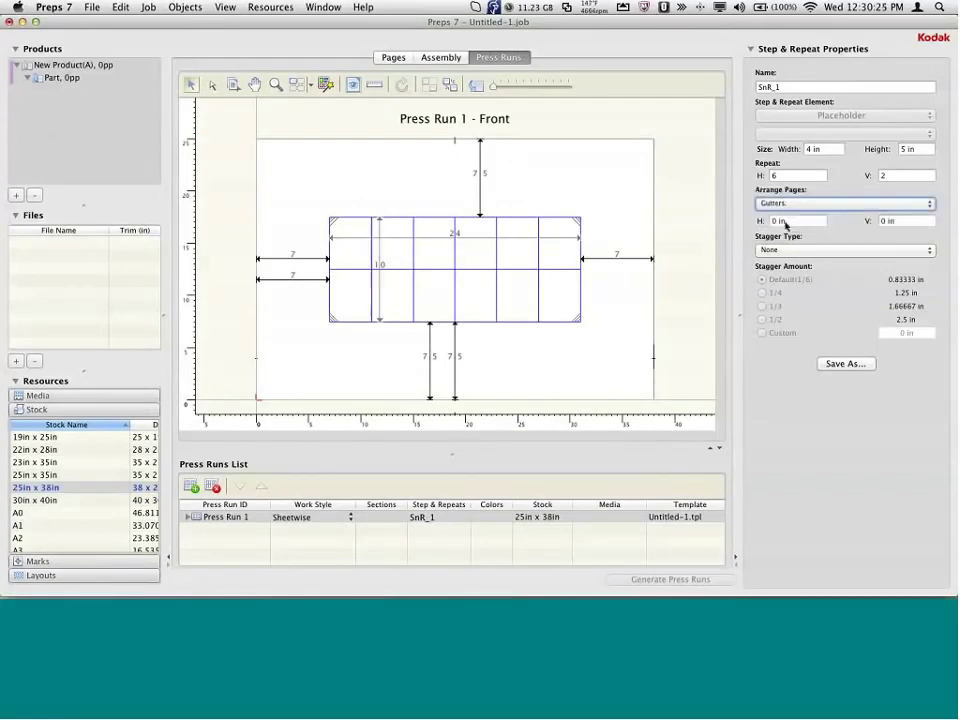
pyautogui.click(846, 205)
pyautogui.click(838, 217)
pyautogui.click(821, 205)
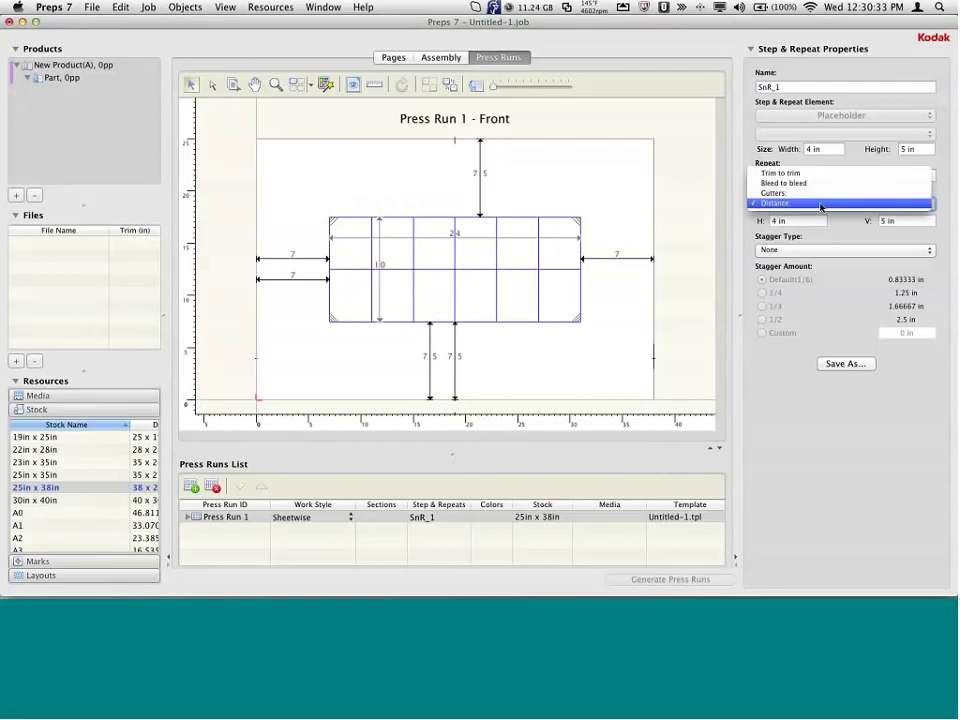
pyautogui.press('Up')
pyautogui.press('Up')
pyautogui.press('Up')
pyautogui.press('Return')
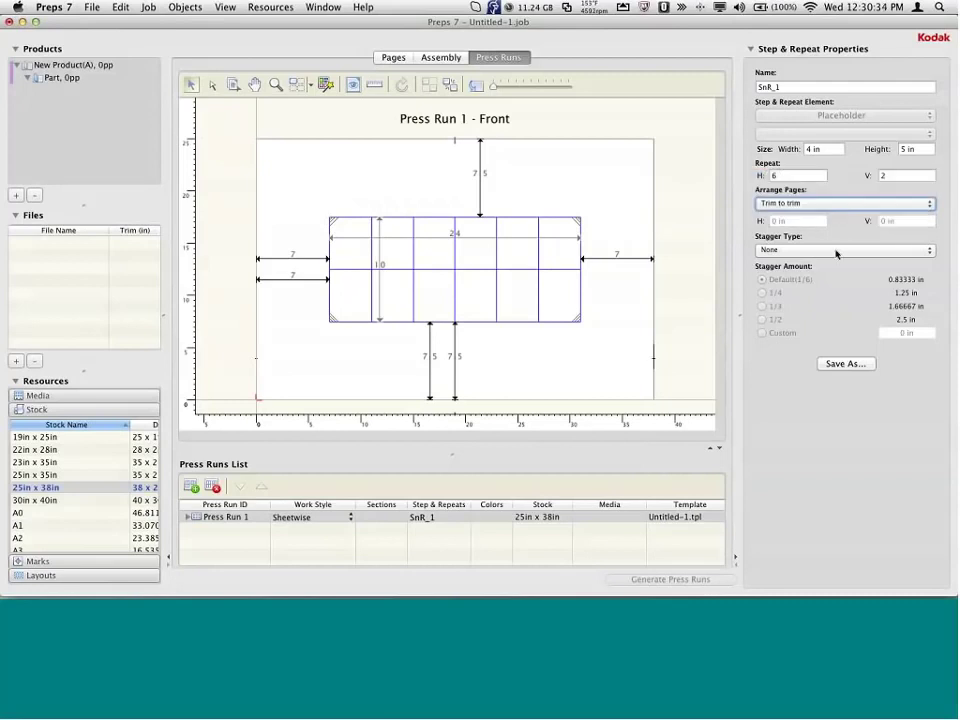
# Set the grid's stagger type to Castletop - 1st Lane Up.
pyautogui.click(836, 250)
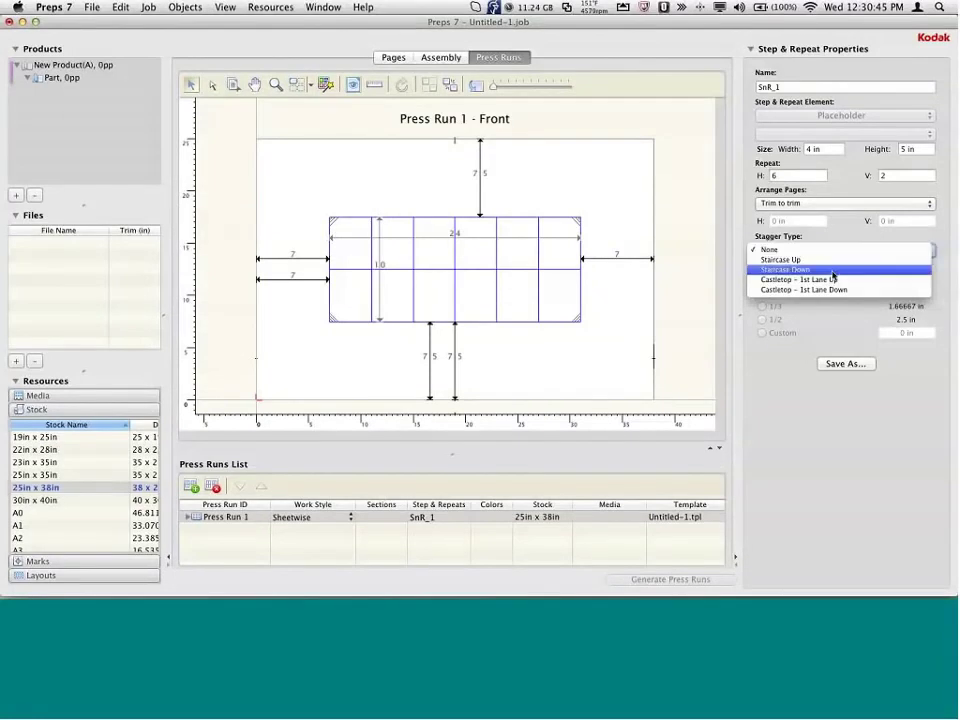
pyautogui.click(833, 280)
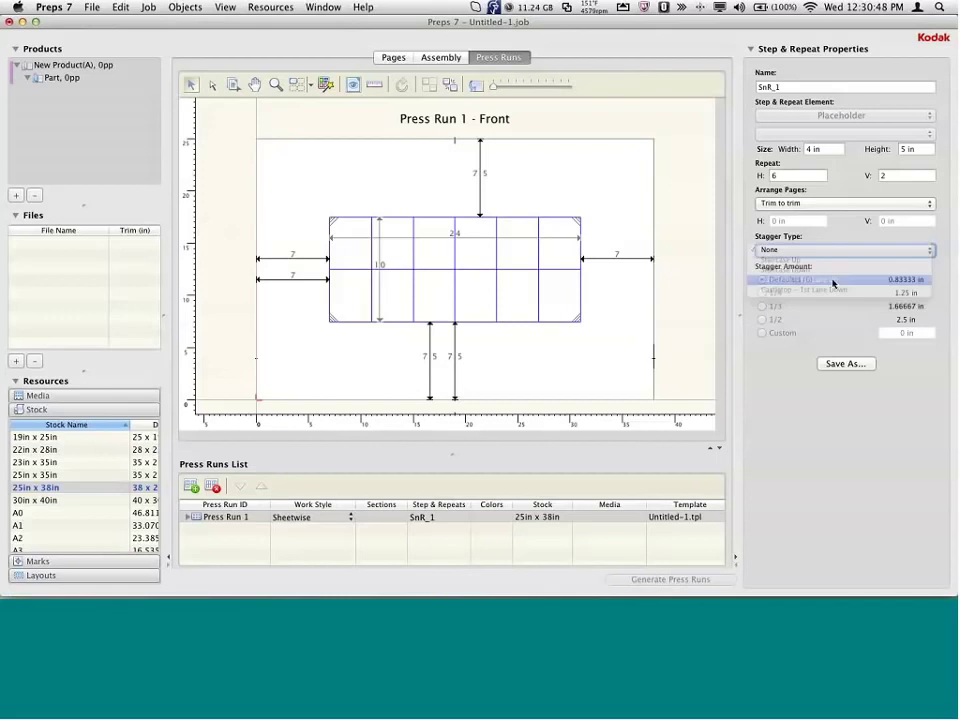
# Set the grid's stagger amount to 1/2 and save the step-and-repeat pattern as SnR_11.
pyautogui.click(790, 324)
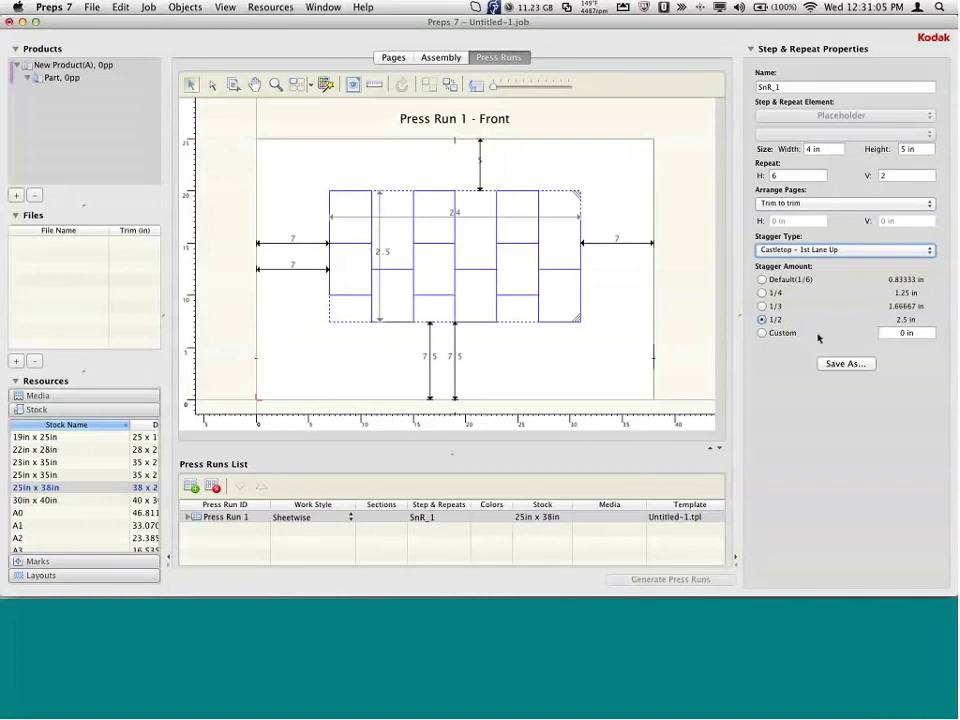
pyautogui.click(849, 366)
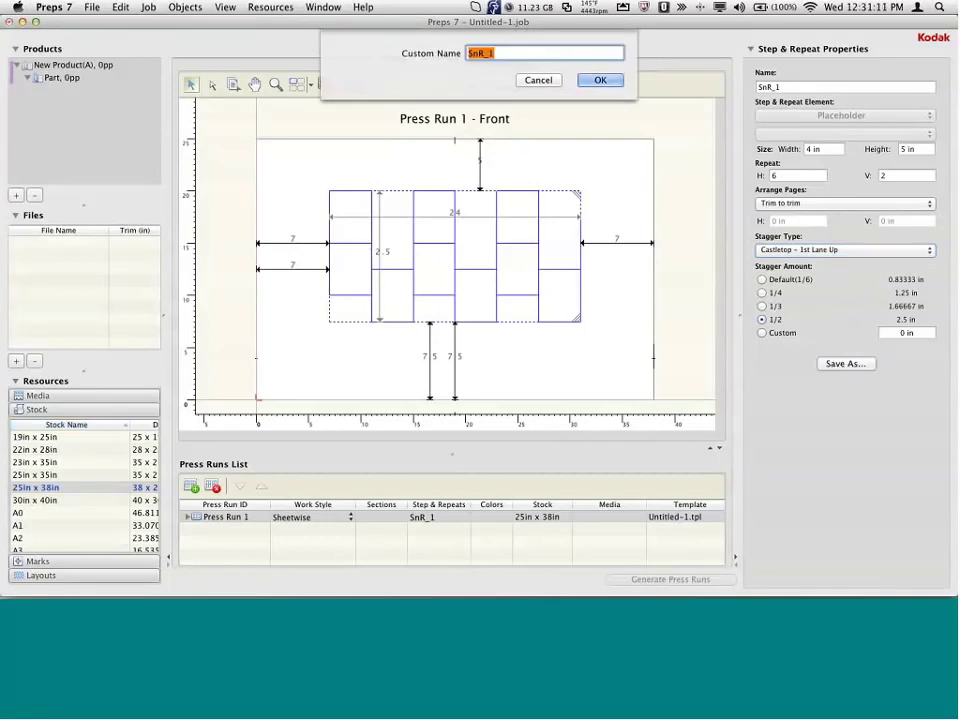
pyautogui.click(505, 57)
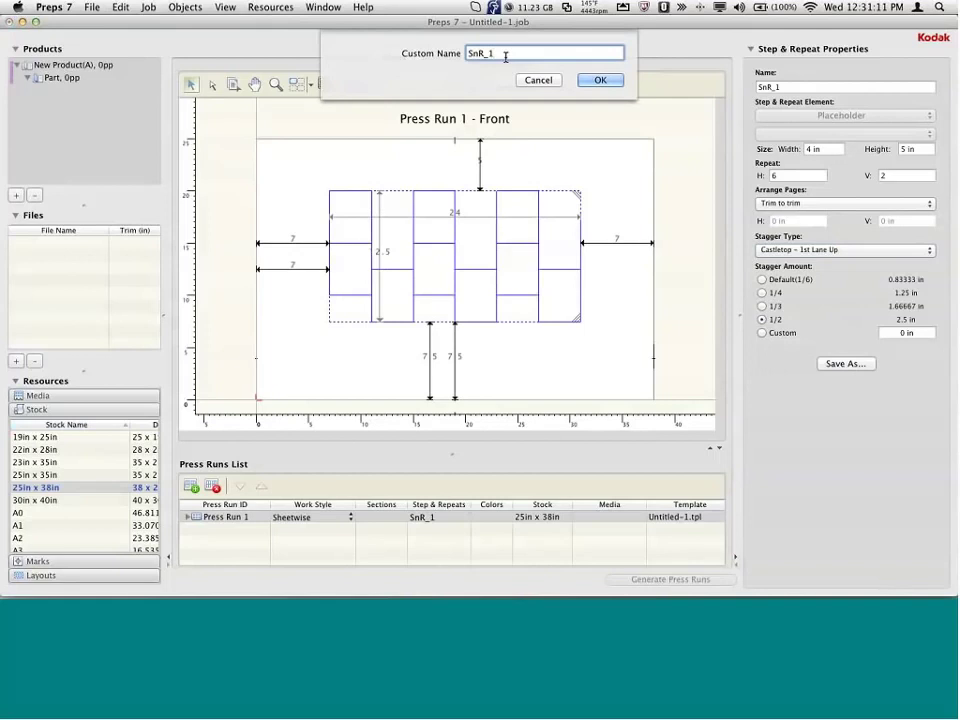
pyautogui.write('1')
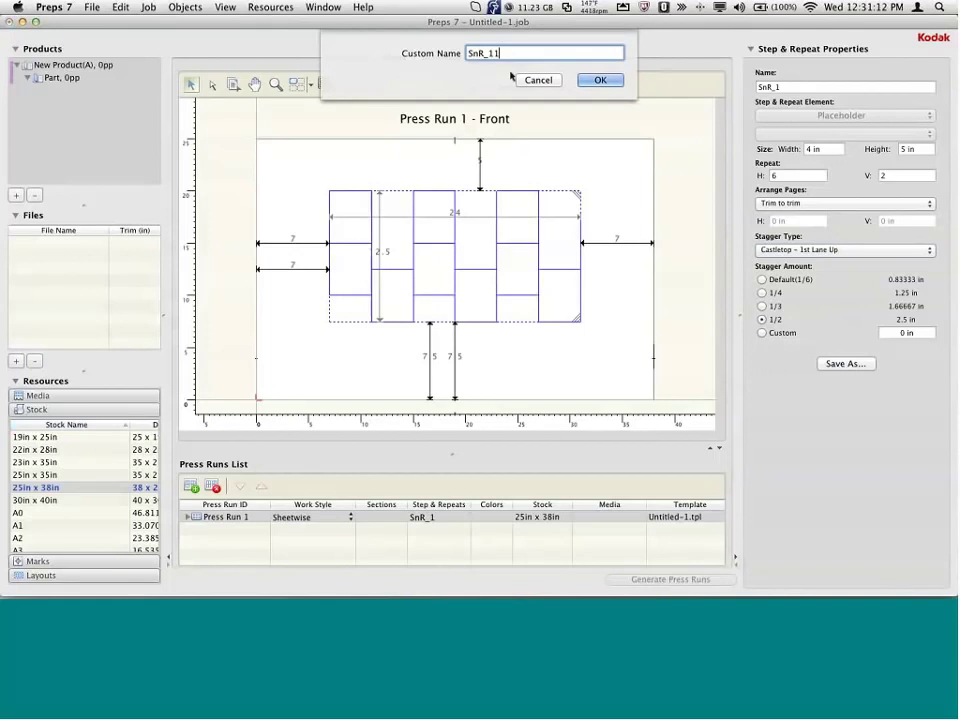
pyautogui.click(591, 81)
# Locate the saved SnR_11 pattern among the Step & Repeat Patterns in the layout resources.
pyautogui.click(92, 575)
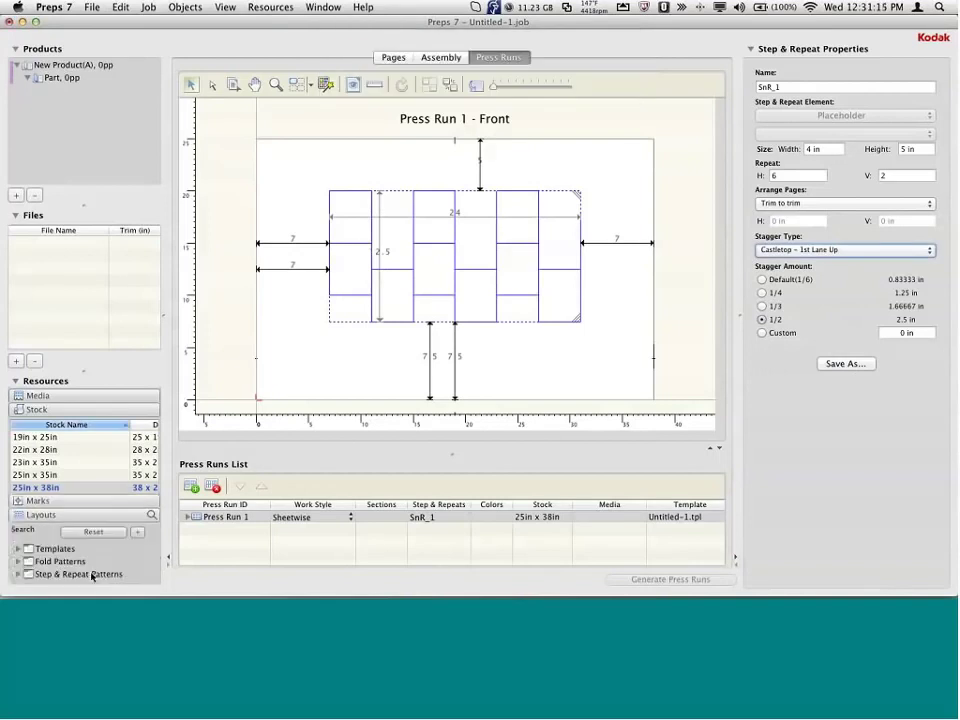
pyautogui.click(17, 497)
pyautogui.click(62, 560)
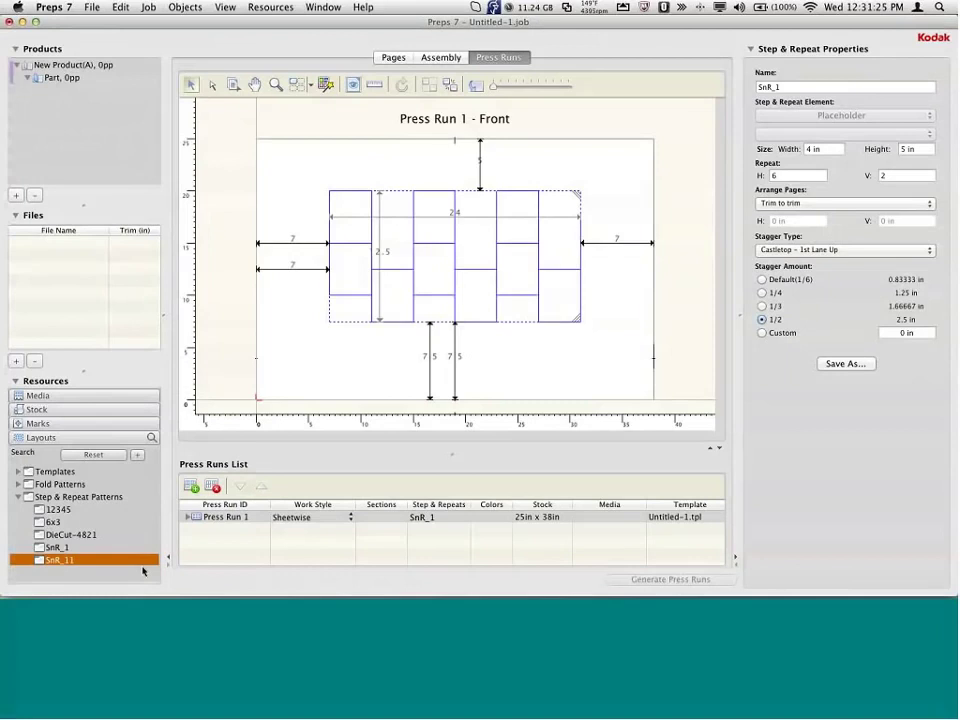
# Start a new job without saving the current one, and apply the 30in x 40in stock to Press Run 1.
pyautogui.press('super+n')
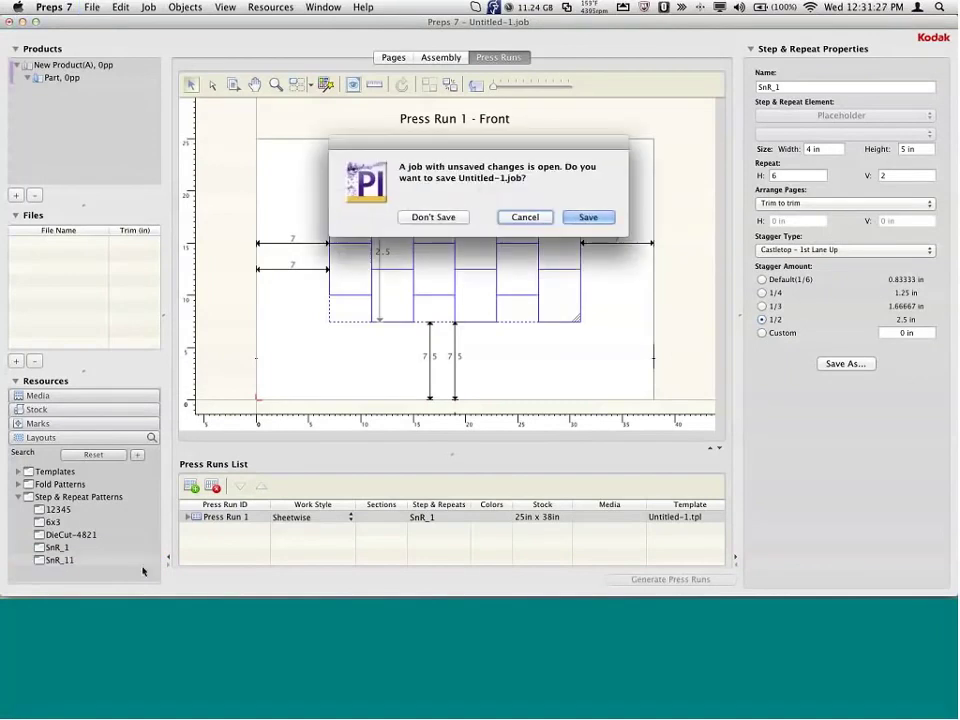
pyautogui.press('super+d')
pyautogui.click(70, 410)
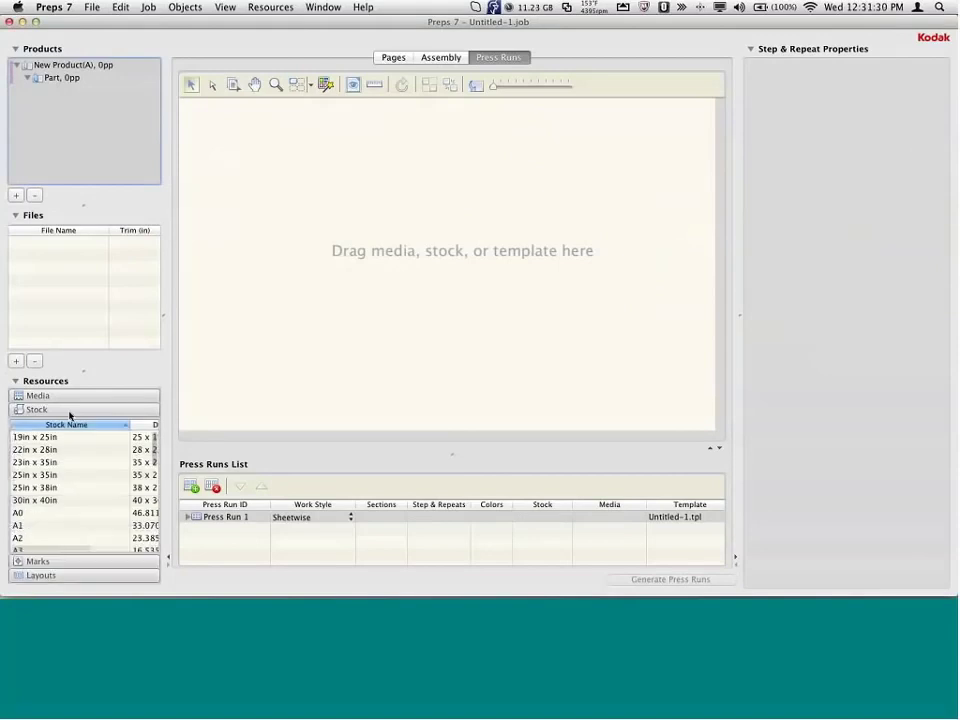
pyautogui.click(70, 500)
# Place the saved SnR_11 pattern on the sheet and center it horizontally near the sheet's lower edge.
pyautogui.click(71, 575)
pyautogui.doubleClick(60, 560)
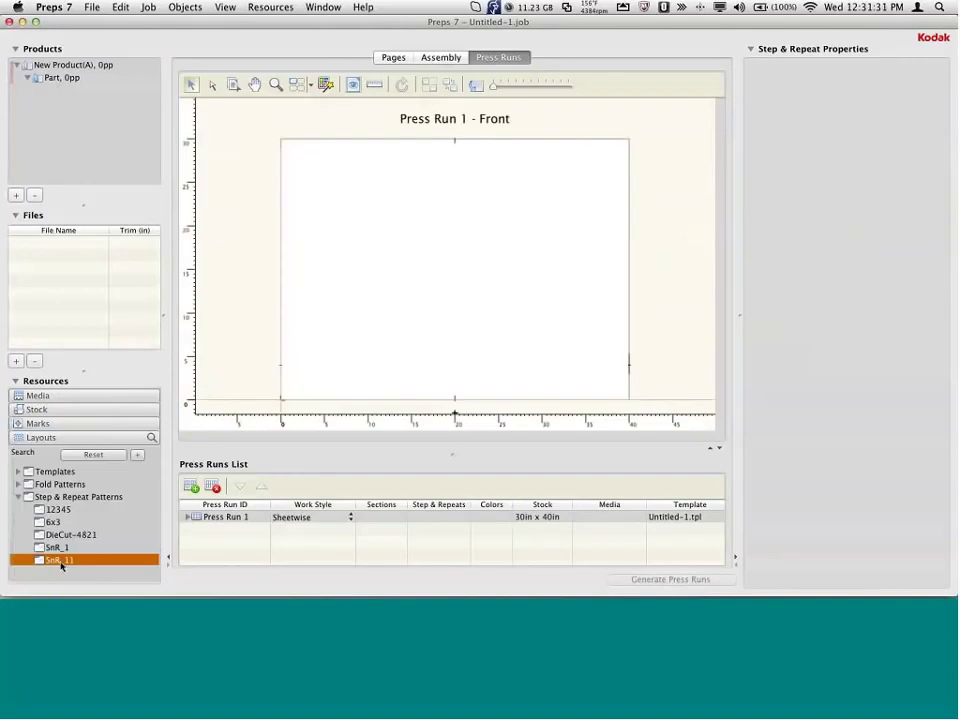
pyautogui.click(456, 251)
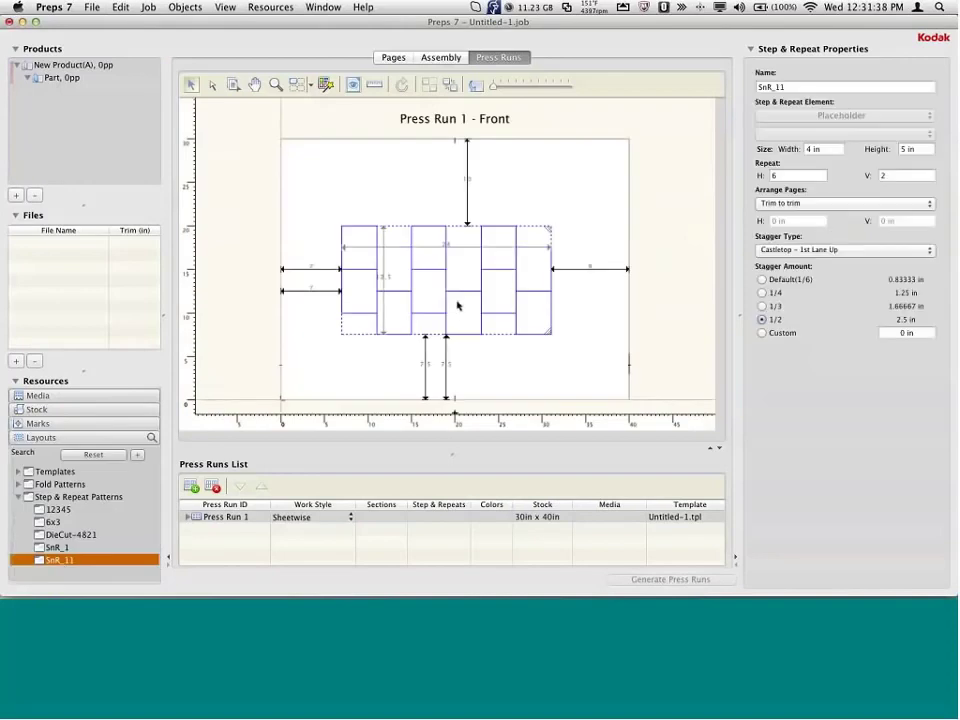
pyautogui.moveTo(456, 251); pyautogui.dragTo(461, 266)
pyautogui.moveTo(464, 335); pyautogui.dragTo(465, 358)
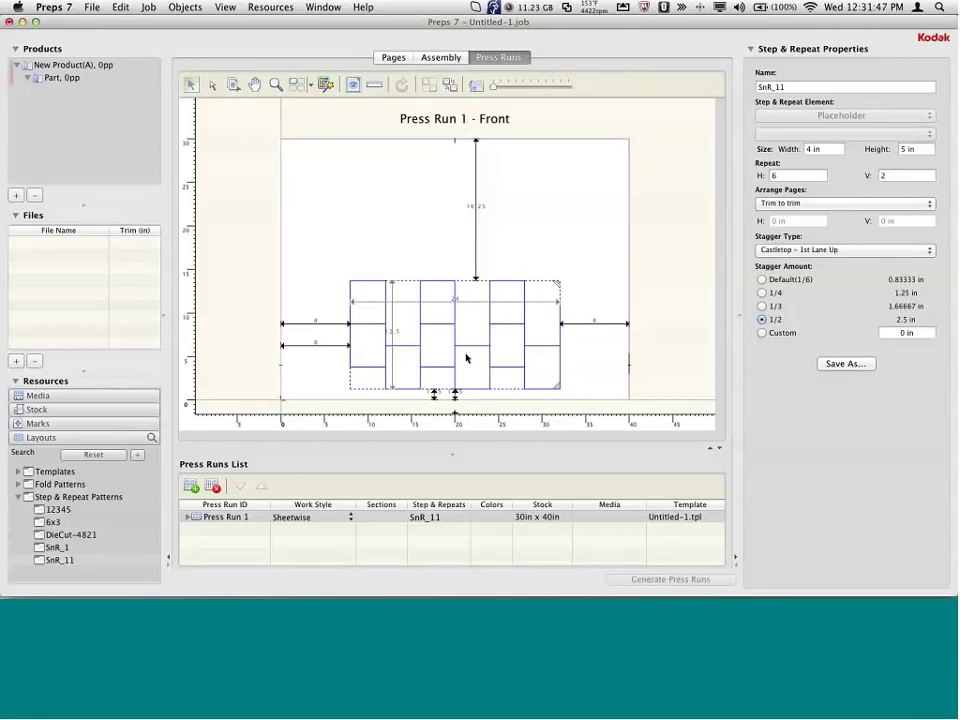
# Stretch the grid to more rows, then resize it to 7 horizontal by 3 vertical repeats and center it on the sheet.
pyautogui.click(557, 283)
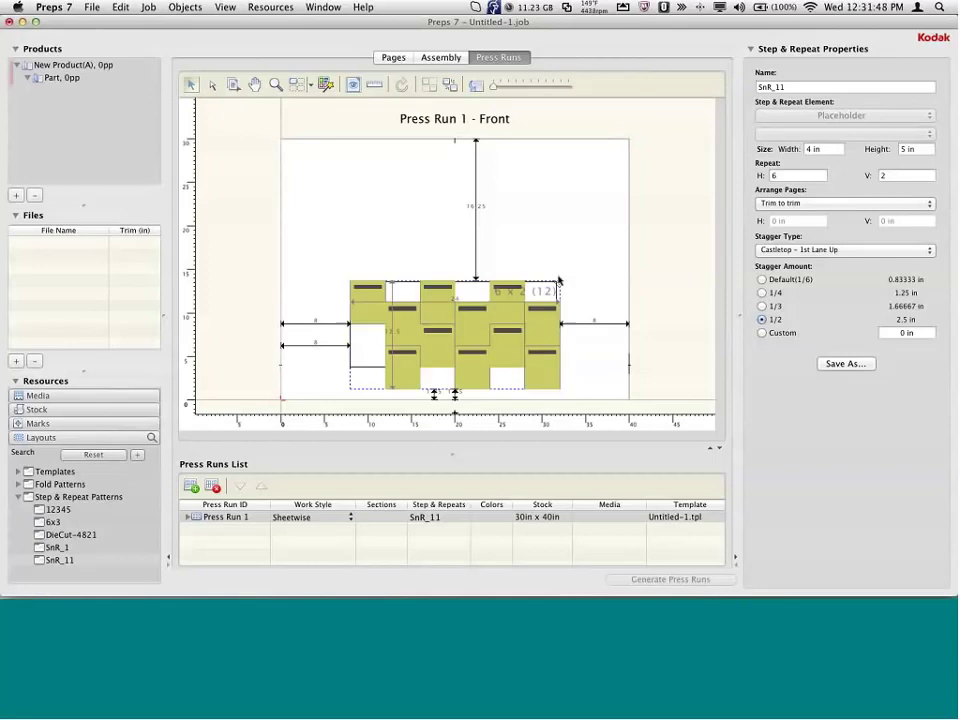
pyautogui.moveTo(557, 283); pyautogui.dragTo(559, 186)
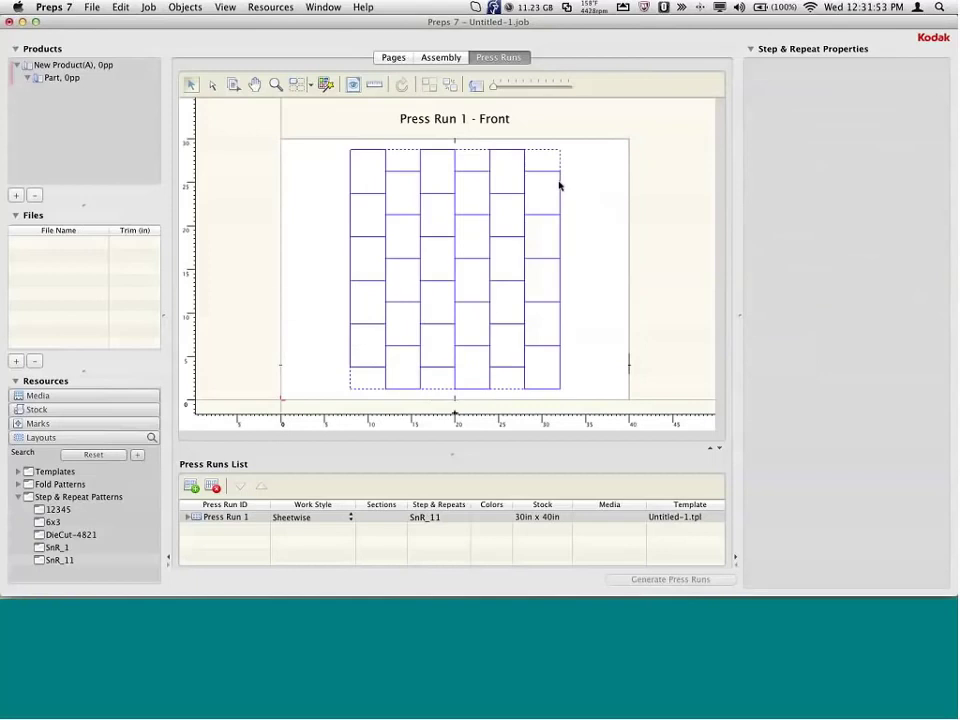
pyautogui.click(554, 179)
pyautogui.moveTo(559, 154); pyautogui.dragTo(596, 238)
pyautogui.moveTo(540, 292); pyautogui.dragTo(518, 263)
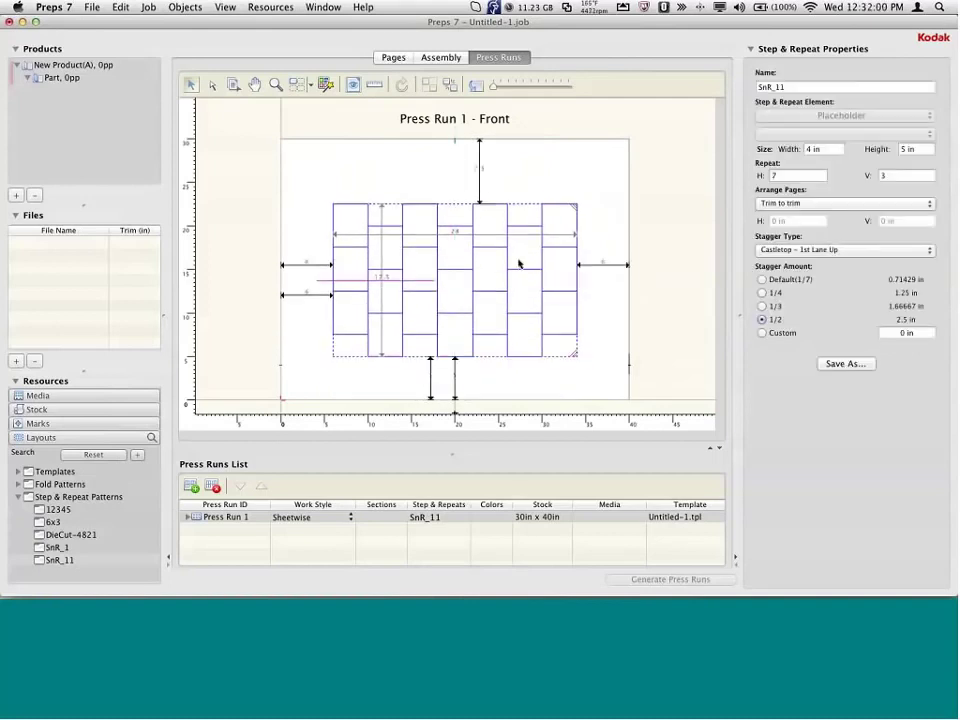
# Add Flyer.pdf from the Sample_job folder and fill the grid with its Page 1, letting the cells adopt the page's size.
pyautogui.click(17, 362)
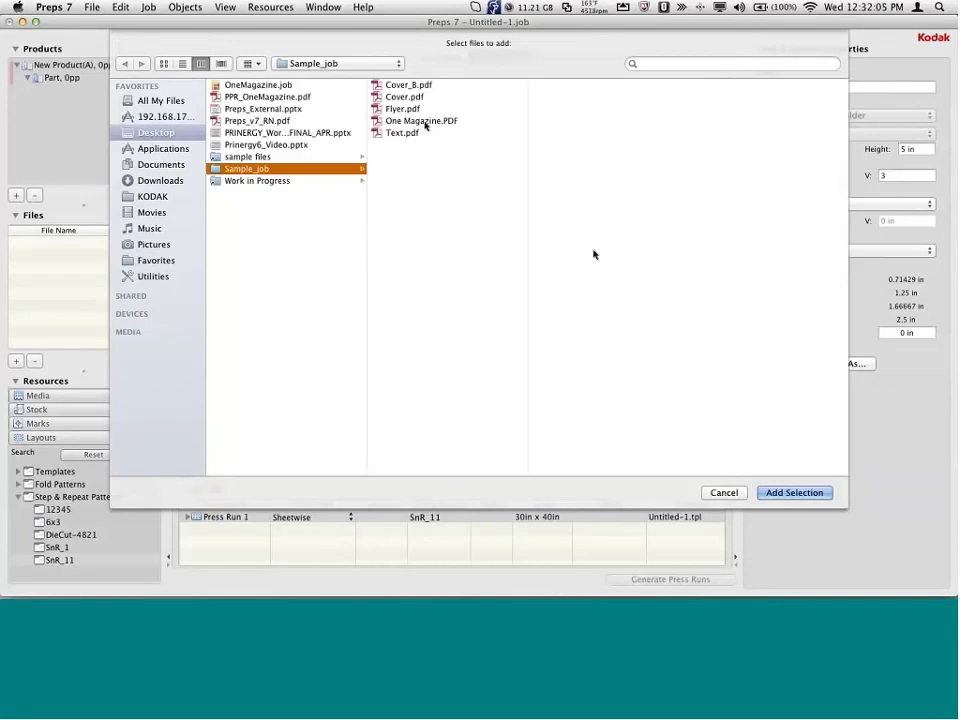
pyautogui.click(404, 108)
pyautogui.click(790, 493)
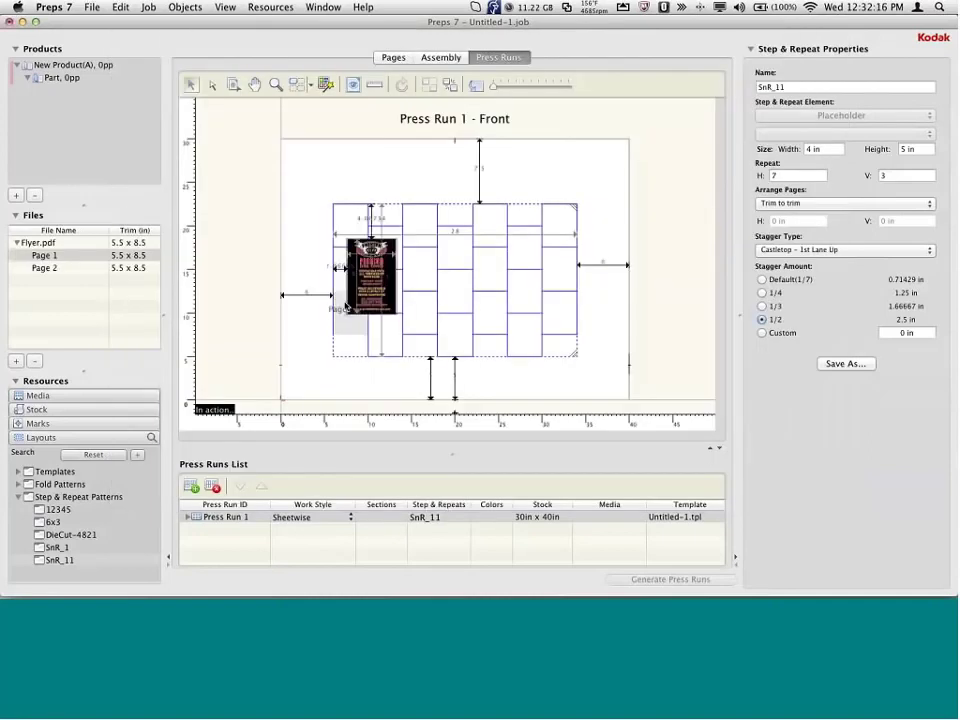
pyautogui.moveTo(346, 306)
pyautogui.mouseDown()
pyautogui.moveTo(342, 294)
pyautogui.moveTo(359, 334)
pyautogui.moveTo(374, 338)
pyautogui.moveTo(370, 313)
pyautogui.mouseUp()
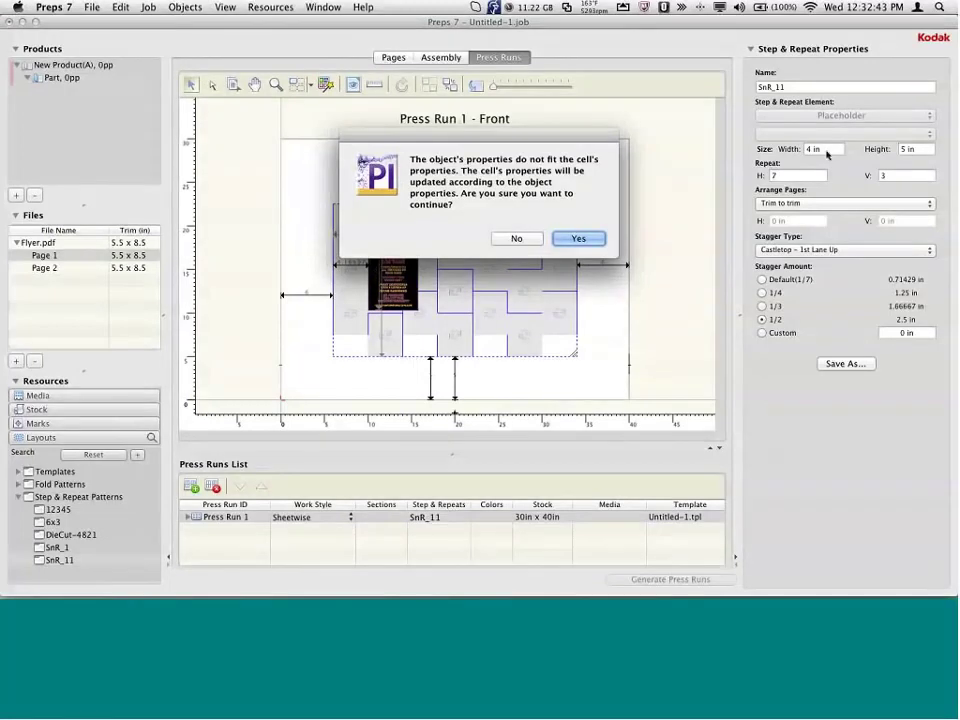
pyautogui.click(579, 239)
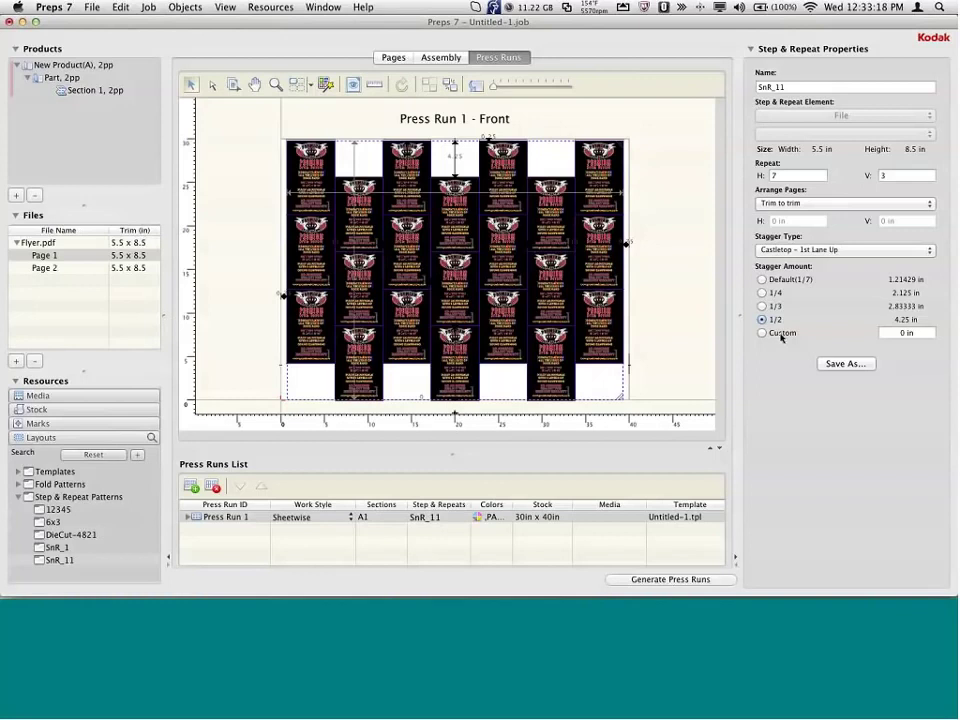
# Try the Default(1/7) stagger amount, then set the stagger type to None and center the flyer grid on the sheet.
pyautogui.click(780, 280)
pyautogui.click(797, 250)
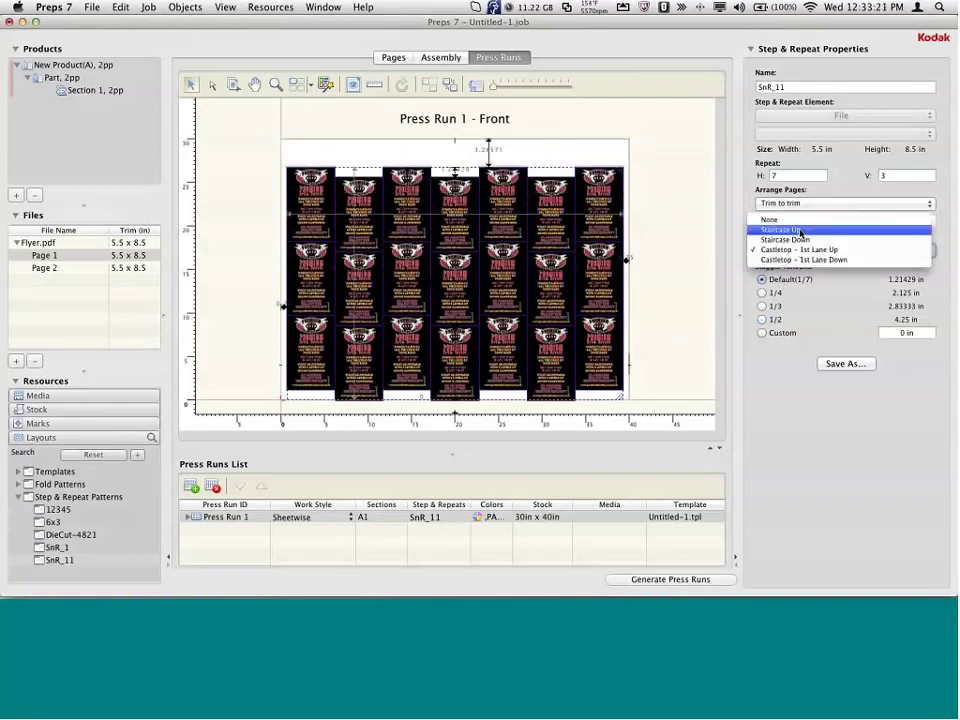
pyautogui.click(649, 328)
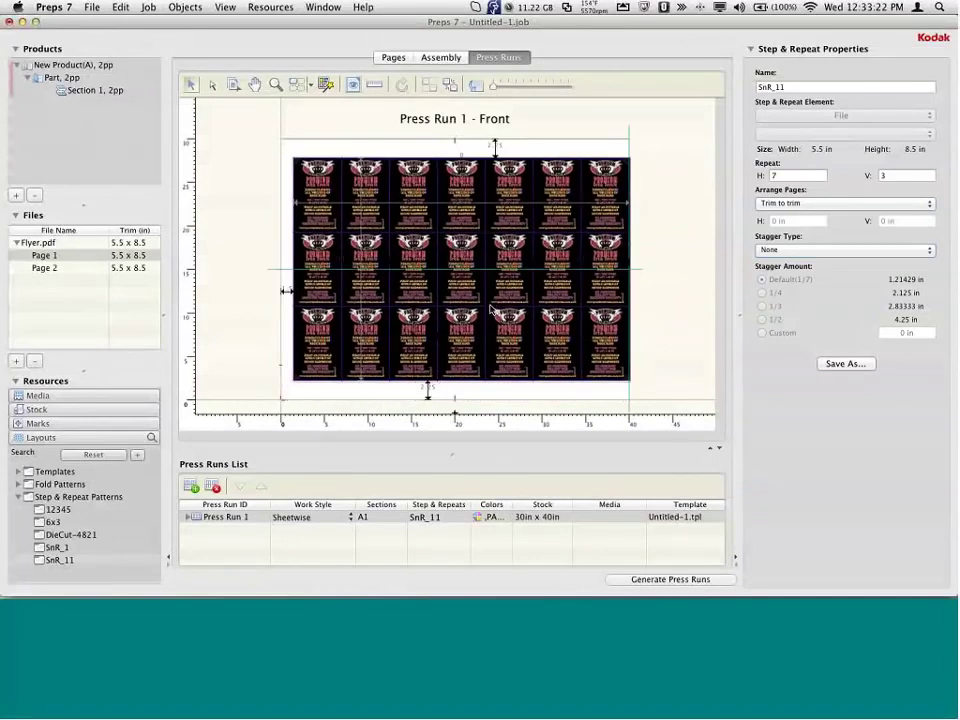
pyautogui.moveTo(491, 309); pyautogui.dragTo(489, 321)
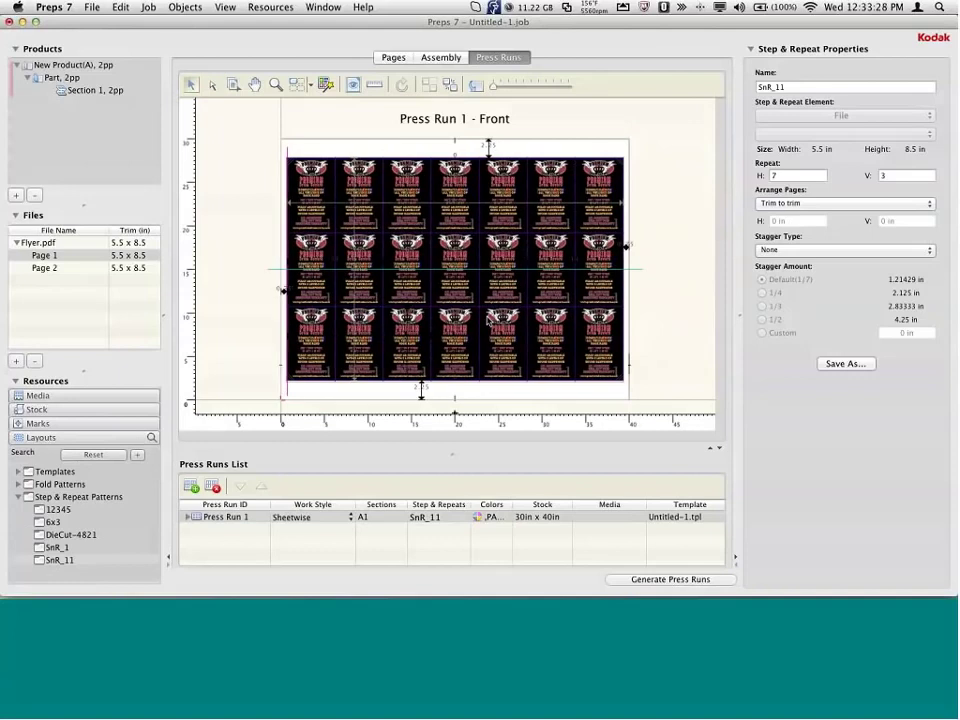
pyautogui.click(476, 394)
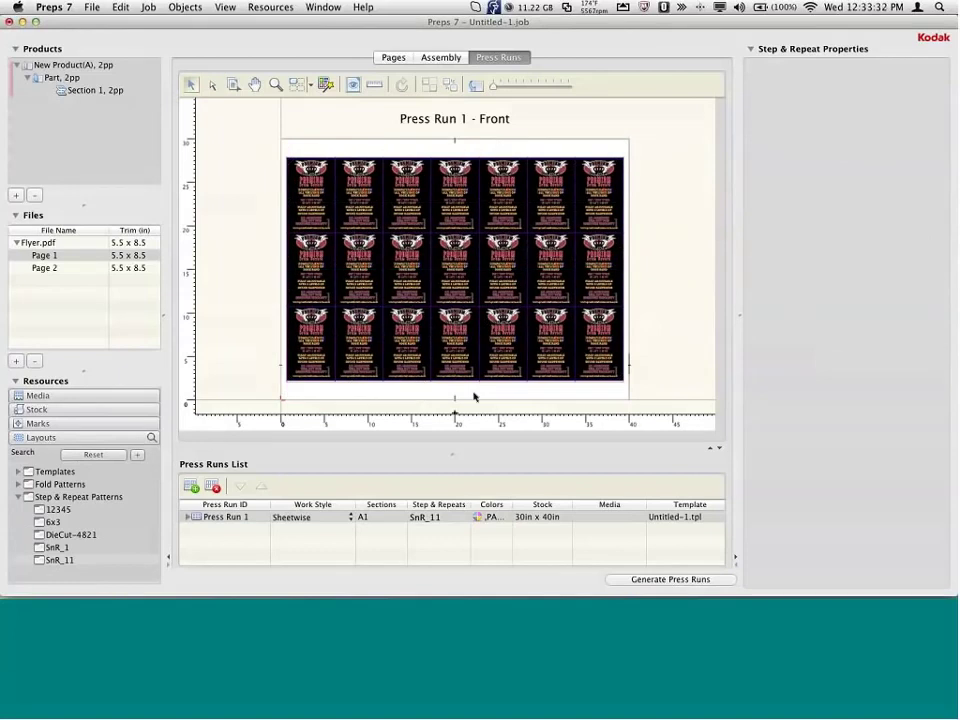
# Create a new bearer bars SmartMark with a width of 1 in.
pyautogui.click(270, 7)
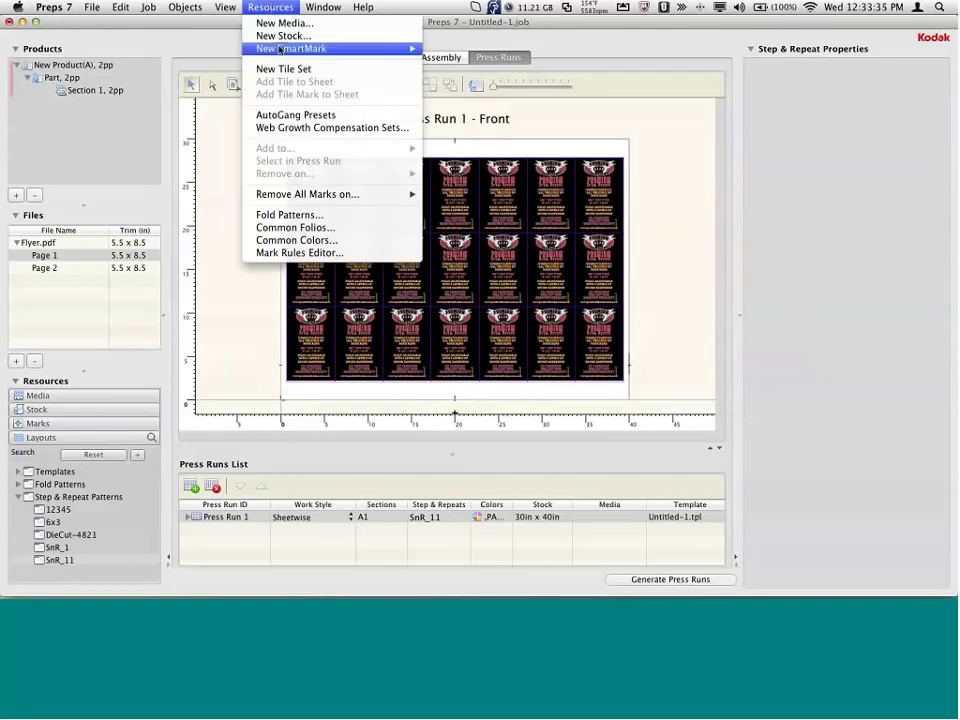
pyautogui.moveTo(280, 50)
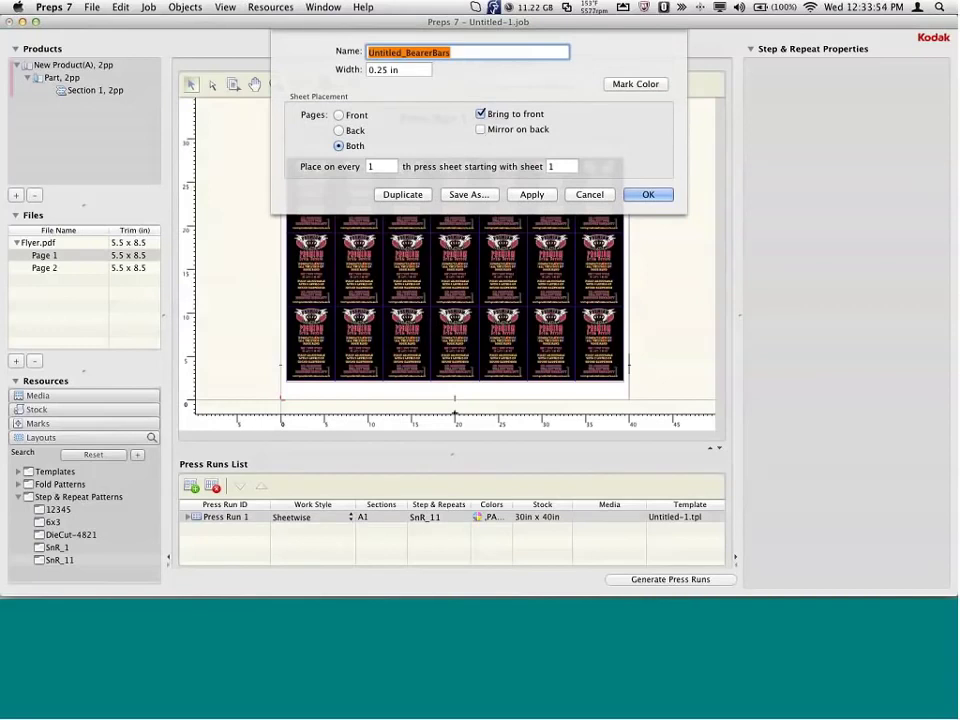
pyautogui.tripleClick(400, 70)
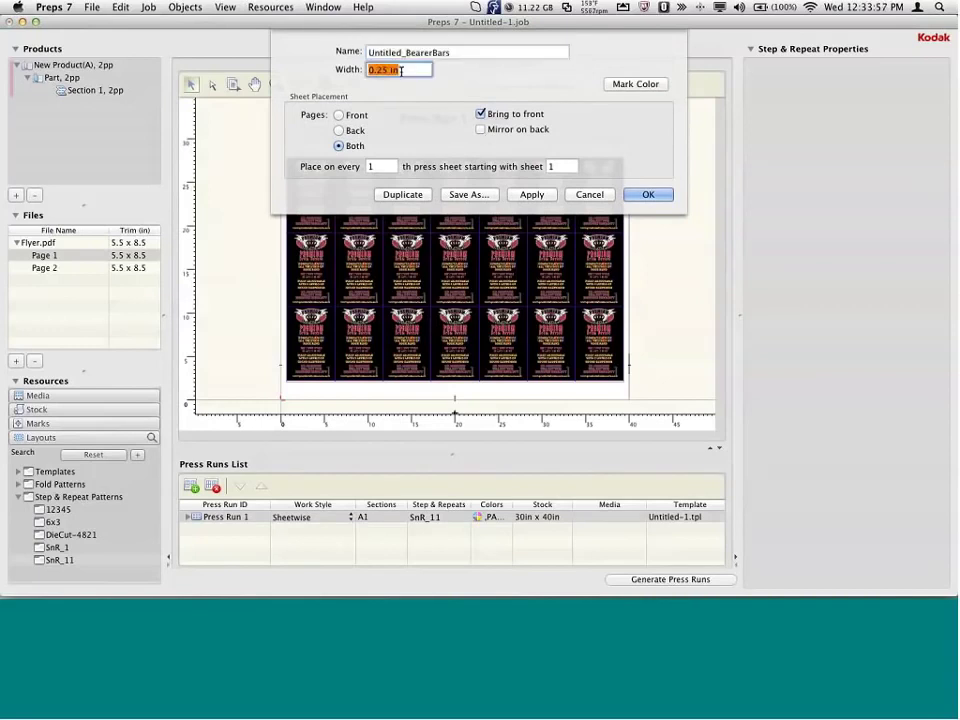
pyautogui.write('1')
# Set the bearer bars' mark color to Process Color with cyan and yellow reversed.
pyautogui.click(635, 84)
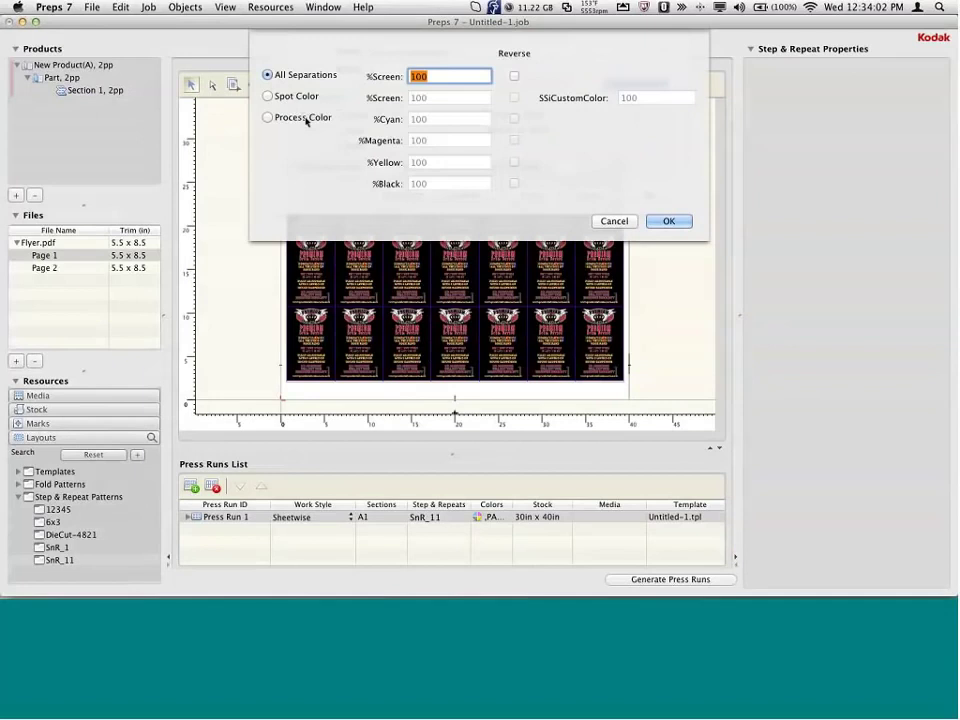
pyautogui.click(306, 120)
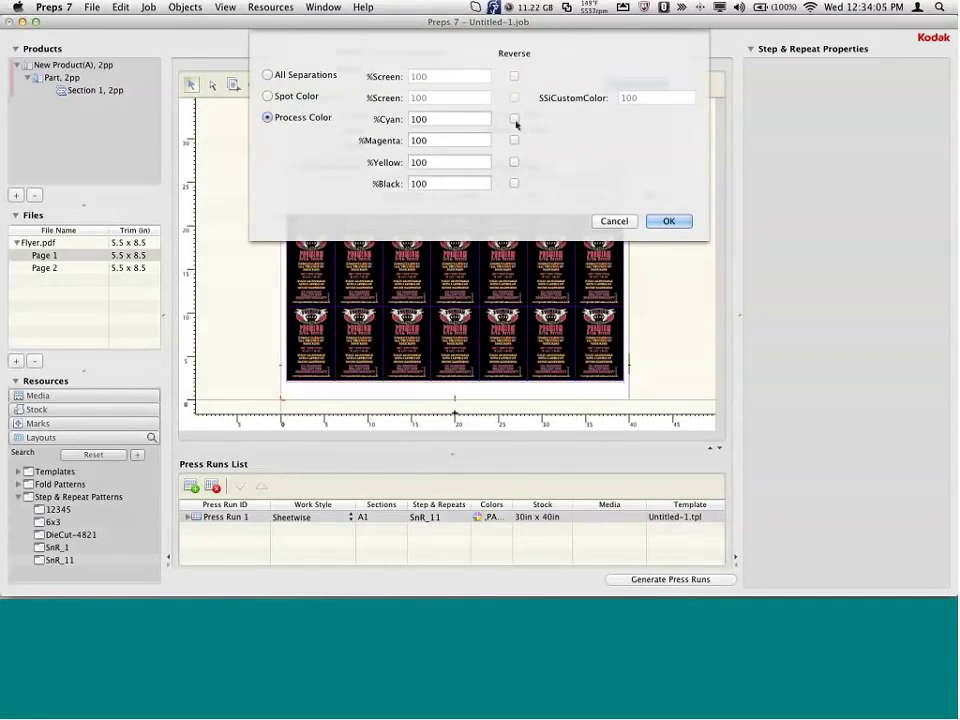
pyautogui.click(514, 119)
pyautogui.click(514, 162)
pyautogui.click(670, 221)
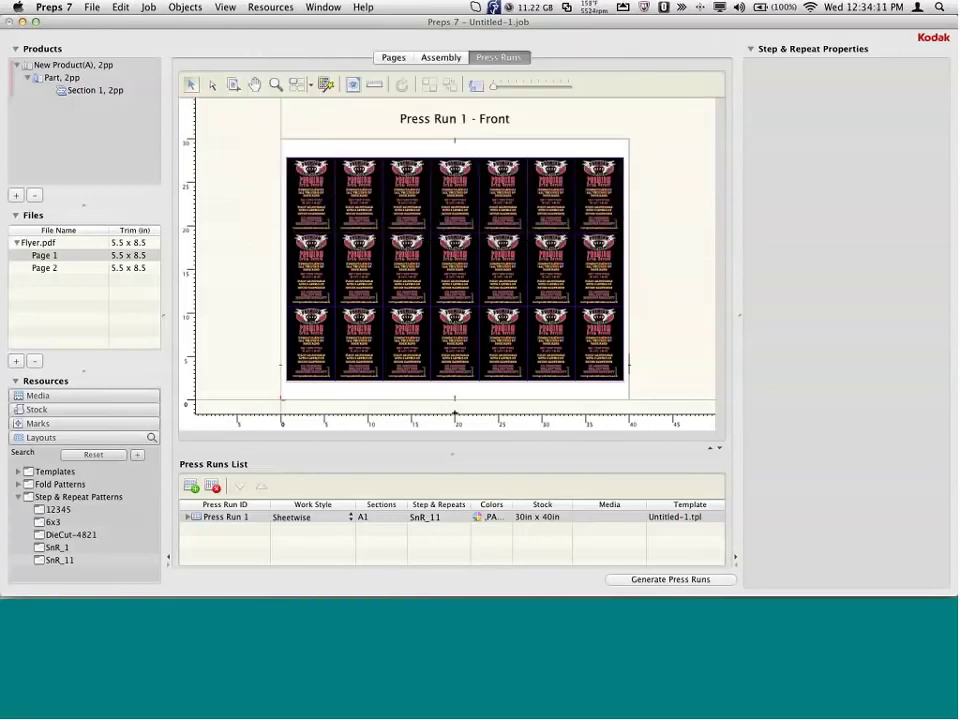
# Edit the mark color of the bearer bars on the sheet so that cyan is no longer reversed.
pyautogui.click(286, 151)
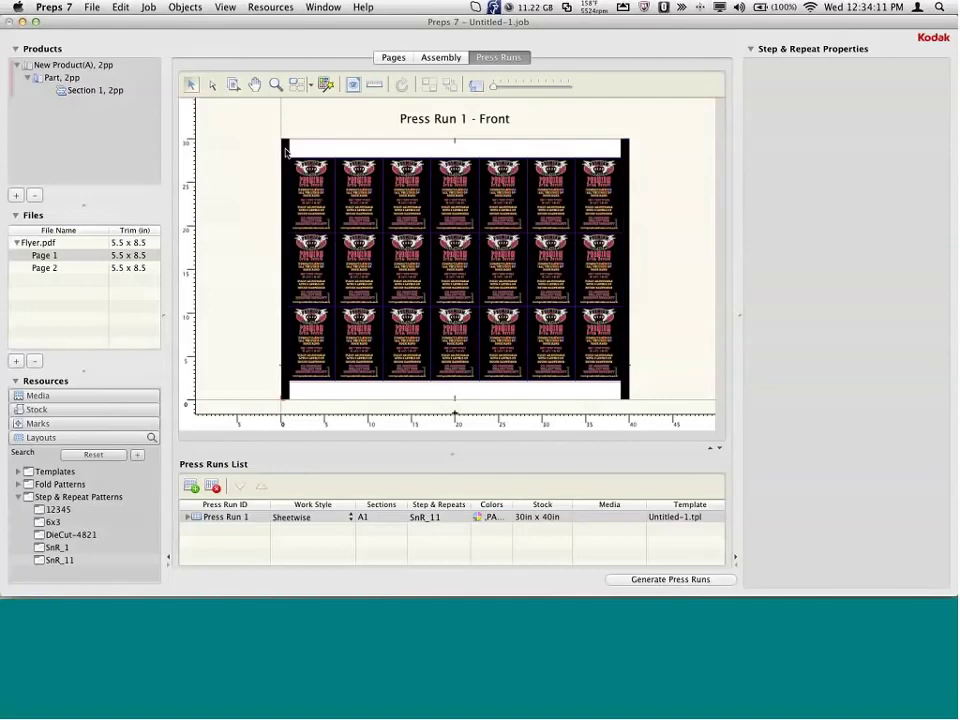
pyautogui.doubleClick(287, 153)
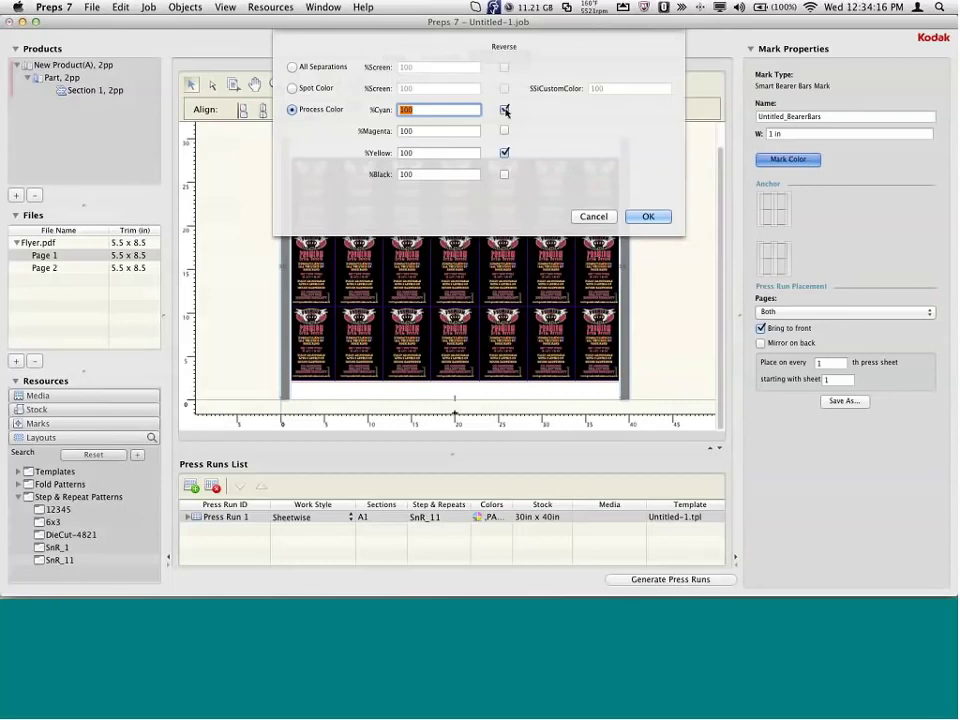
pyautogui.click(646, 217)
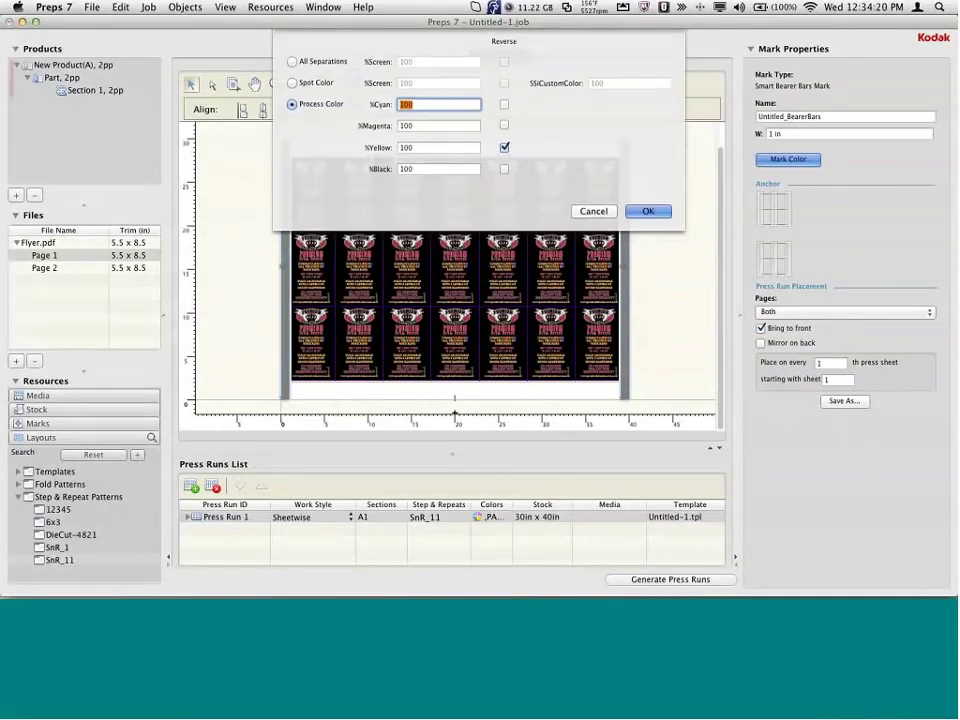
pyautogui.click(646, 217)
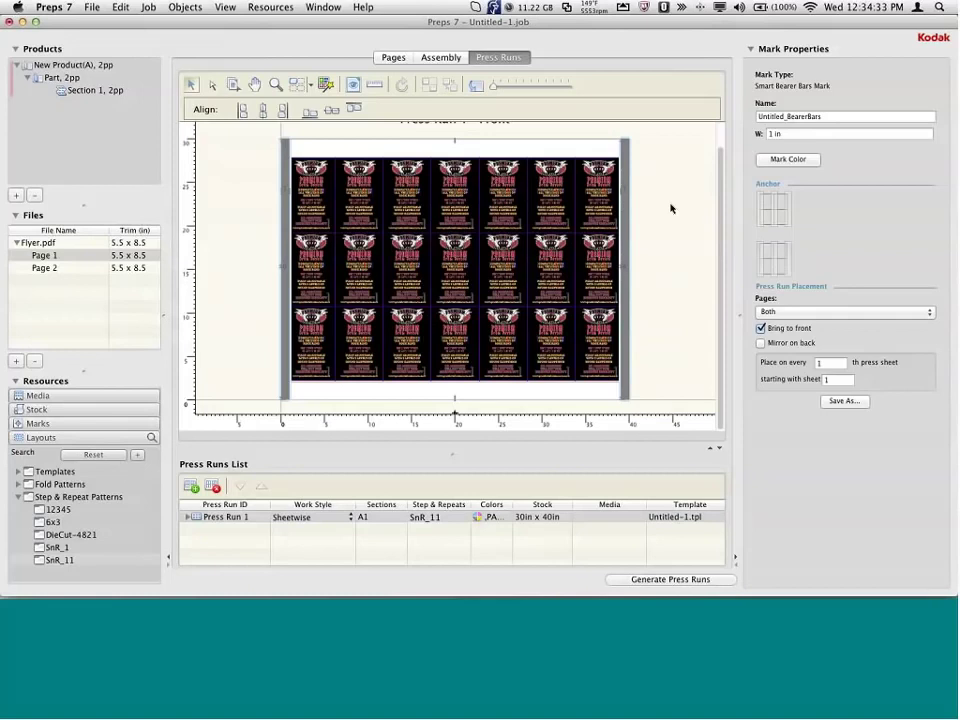
pyautogui.click(671, 208)
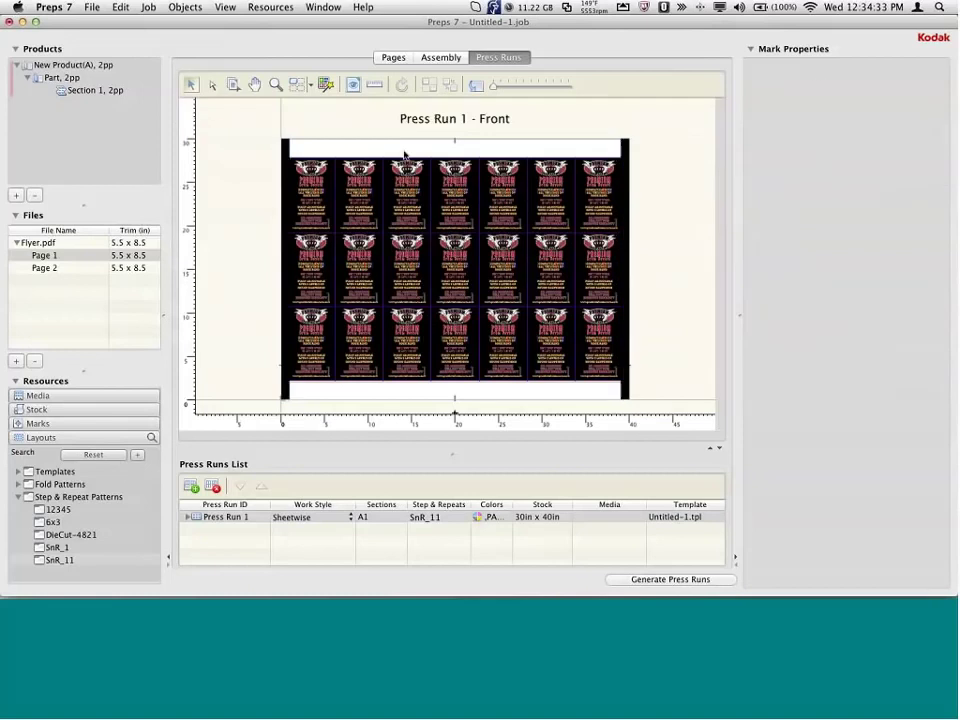
# Start a new custom SmartMark using the cmykid.eps image and set it to duplicate 5 times on the press sheet.
pyautogui.click(270, 7)
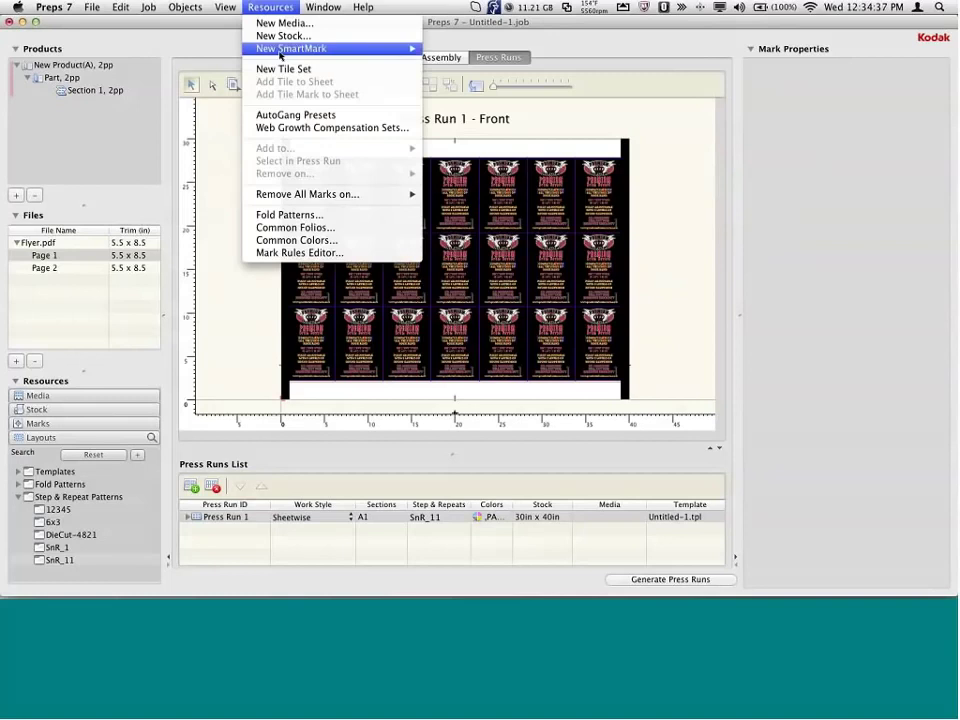
pyautogui.moveTo(285, 50)
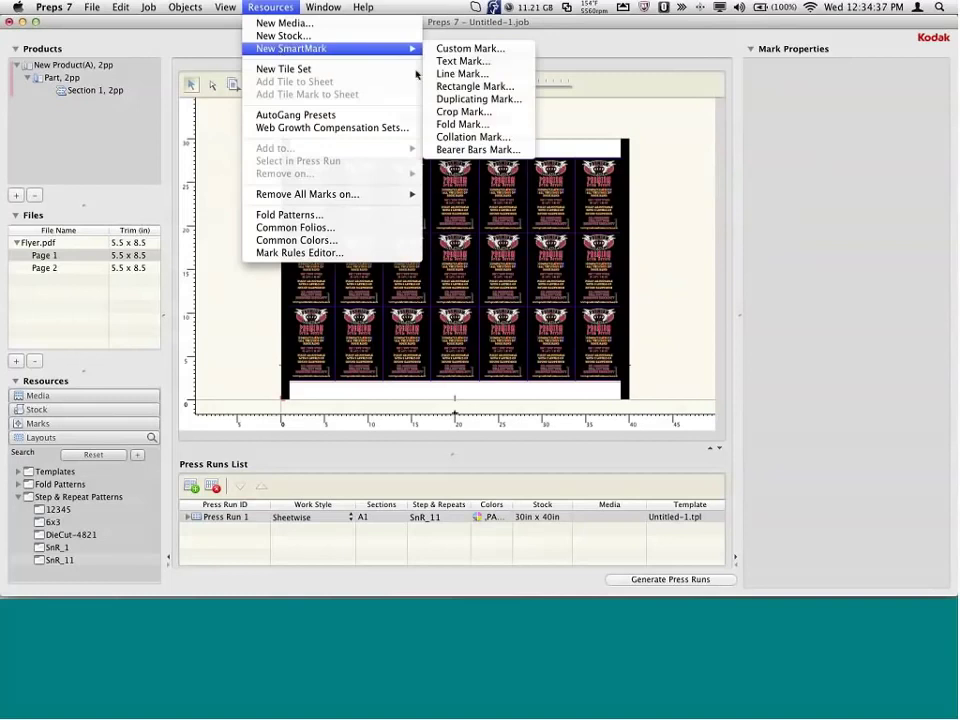
pyautogui.click(490, 48)
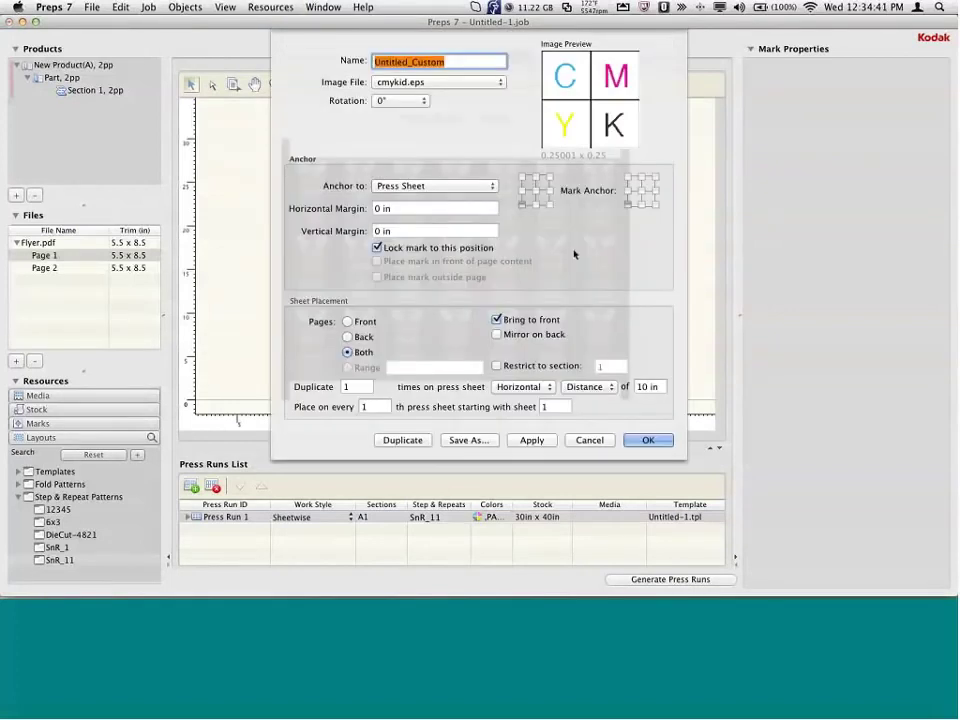
pyautogui.doubleClick(357, 386)
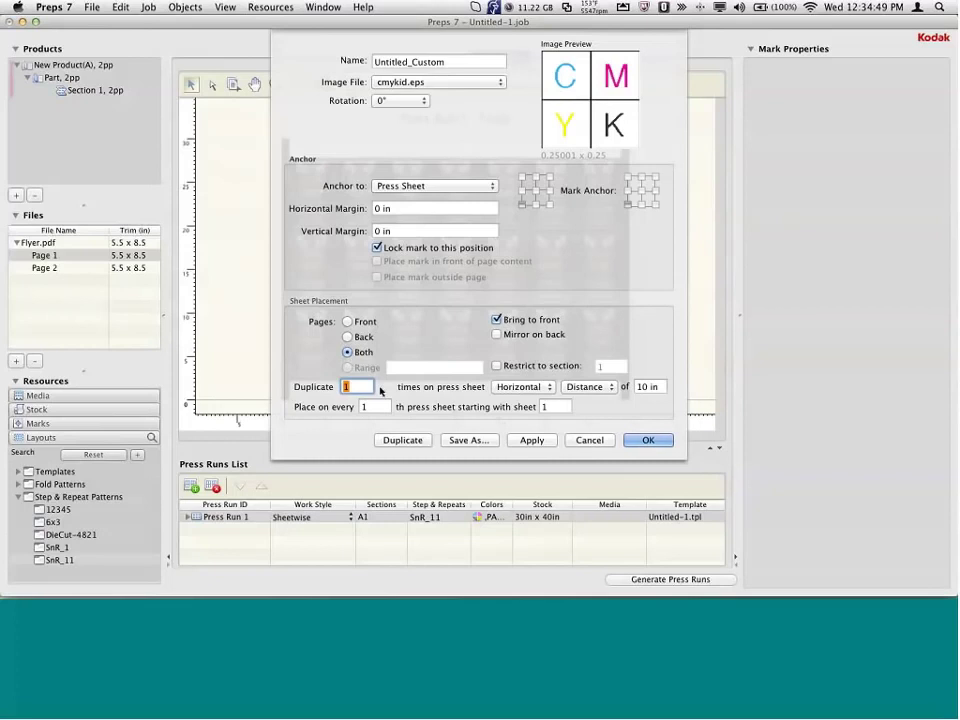
pyautogui.click(500, 82)
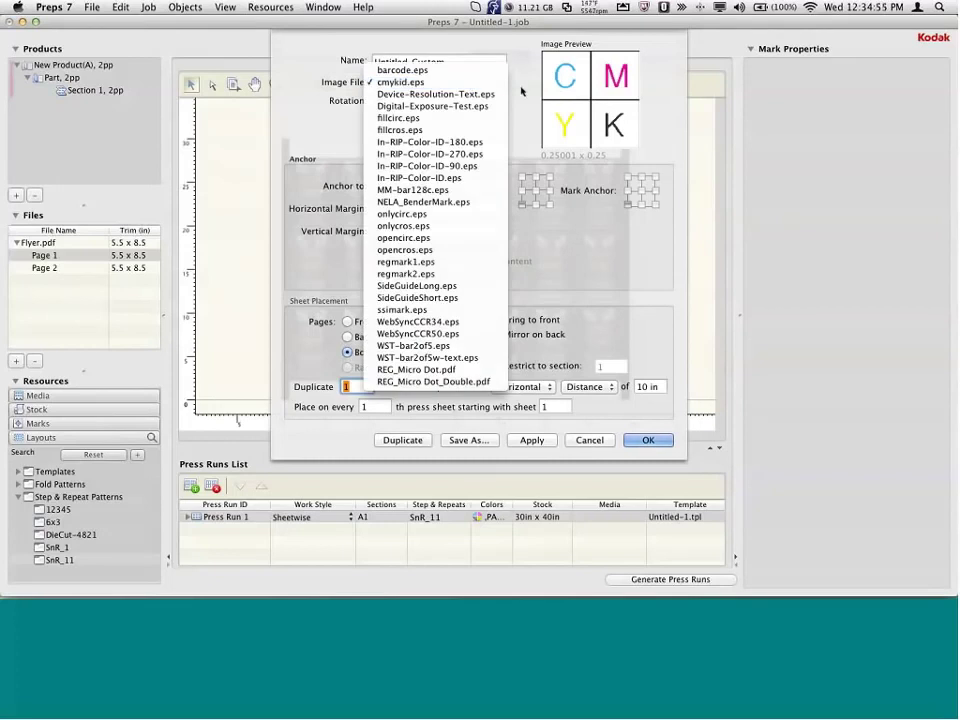
pyautogui.click(362, 389)
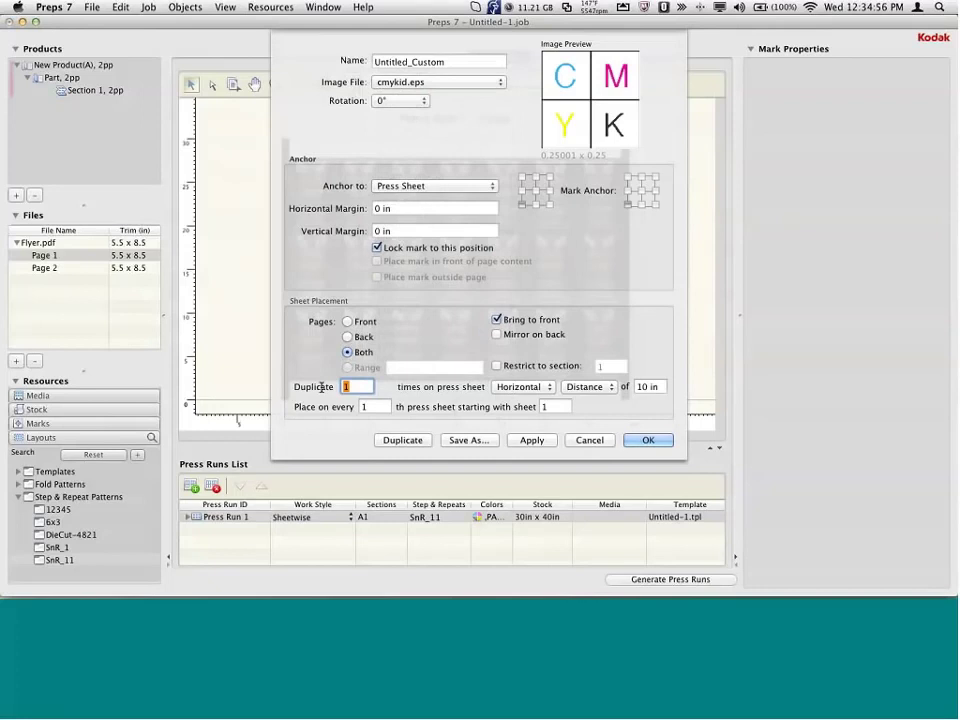
pyautogui.write('5')
# Keep the mark's duplication horizontal by distance and set the distance to 1 in.
pyautogui.click(520, 386)
pyautogui.click(525, 386)
pyautogui.click(587, 386)
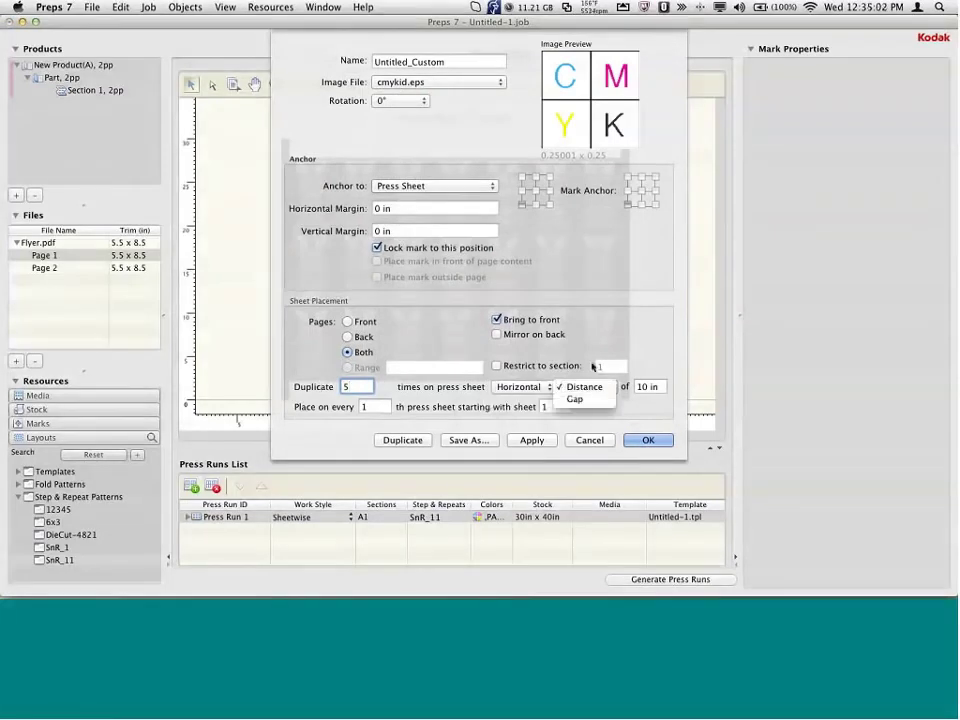
pyautogui.click(585, 386)
pyautogui.click(652, 386)
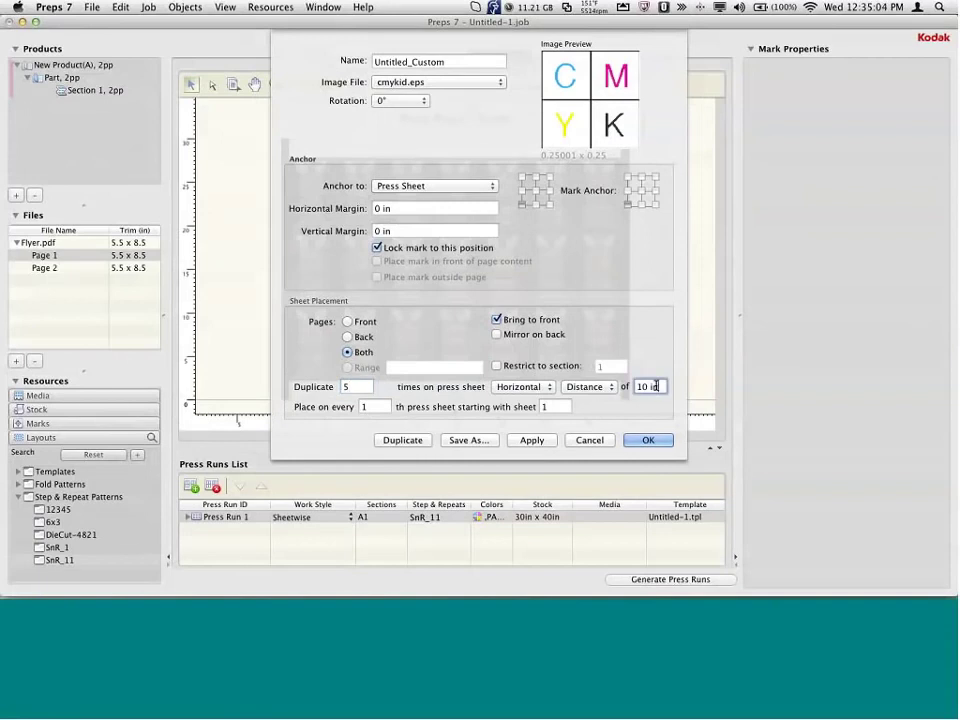
pyautogui.write('1')
# Set the custom mark to duplicate 37 times and place it on the press sheet.
pyautogui.click(341, 387)
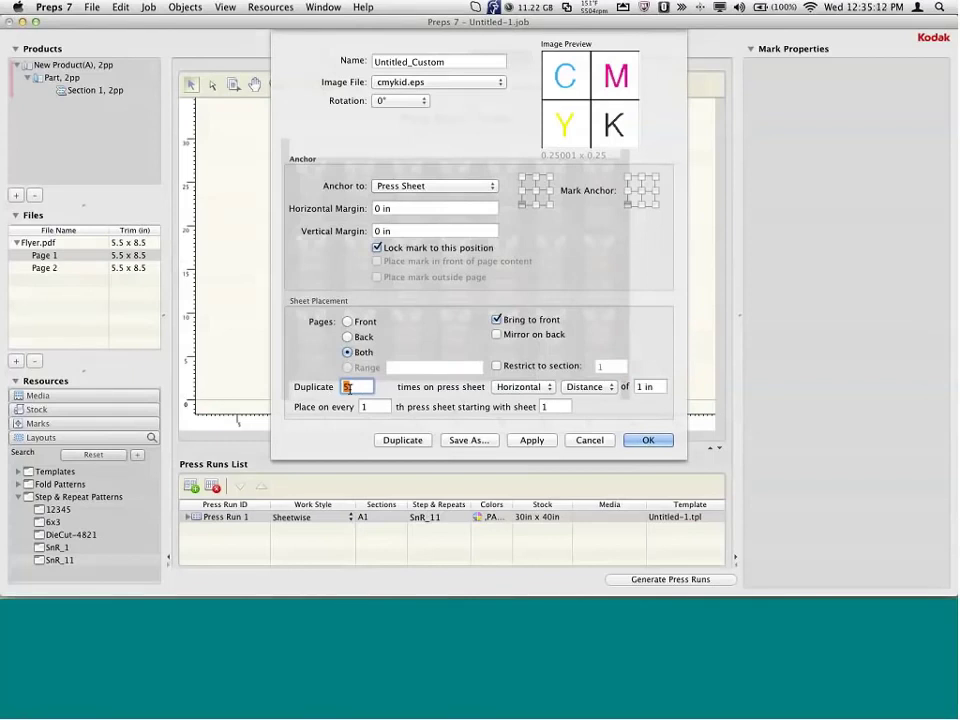
pyautogui.write('37')
pyautogui.click(647, 441)
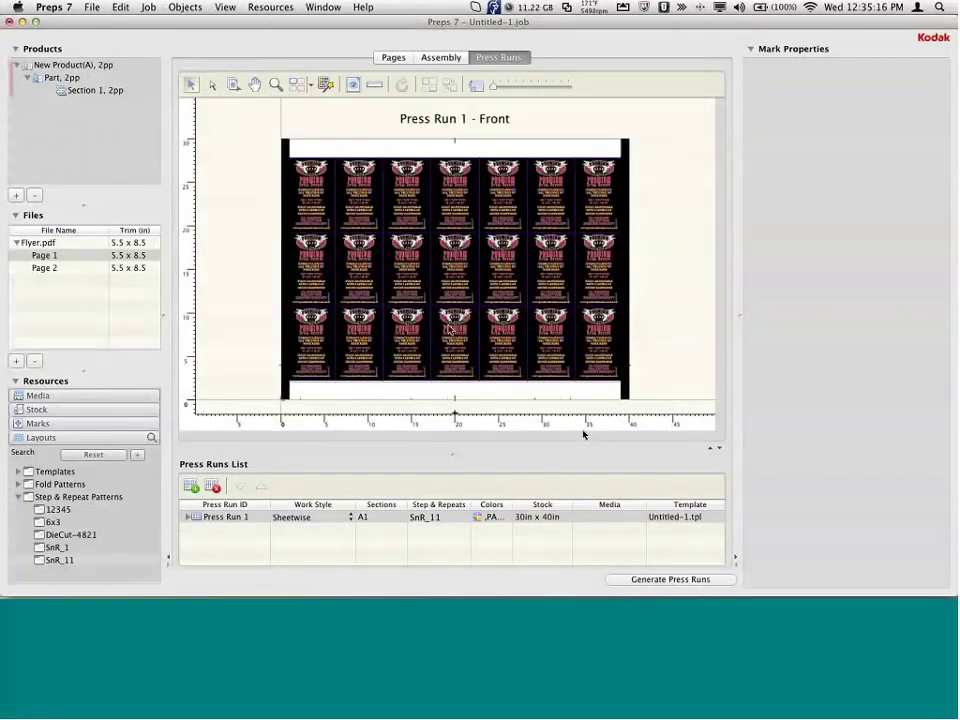
# Examine the row of duplicated cmykid.eps marks from end to end along the press sheet's bottom edge.
pyautogui.scroll(5, 453, 331)
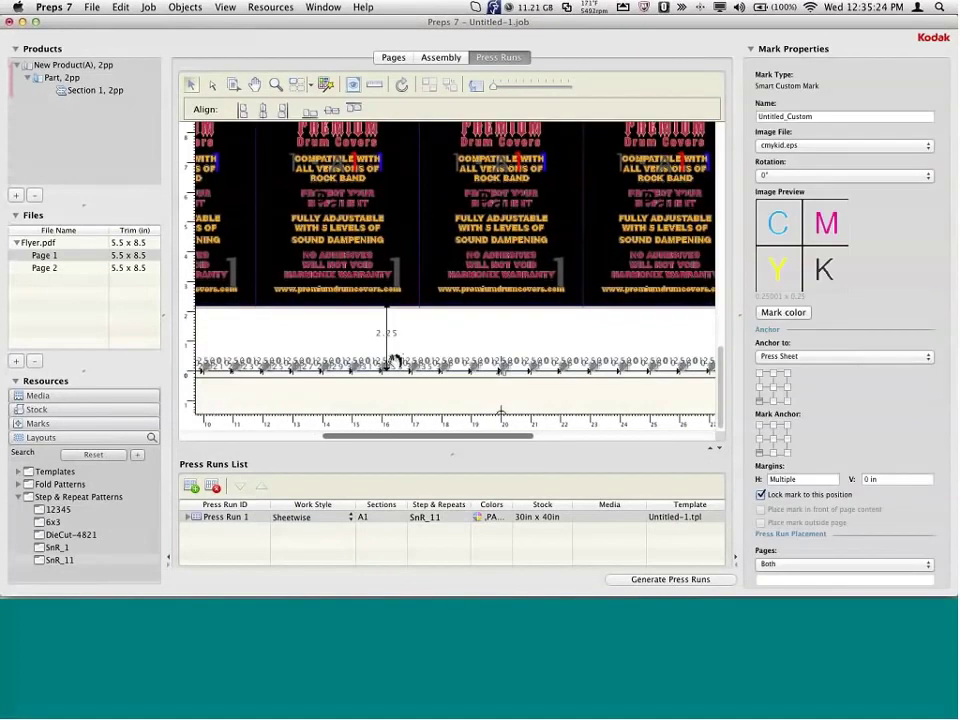
pyautogui.hscroll(-5, 495, 369)
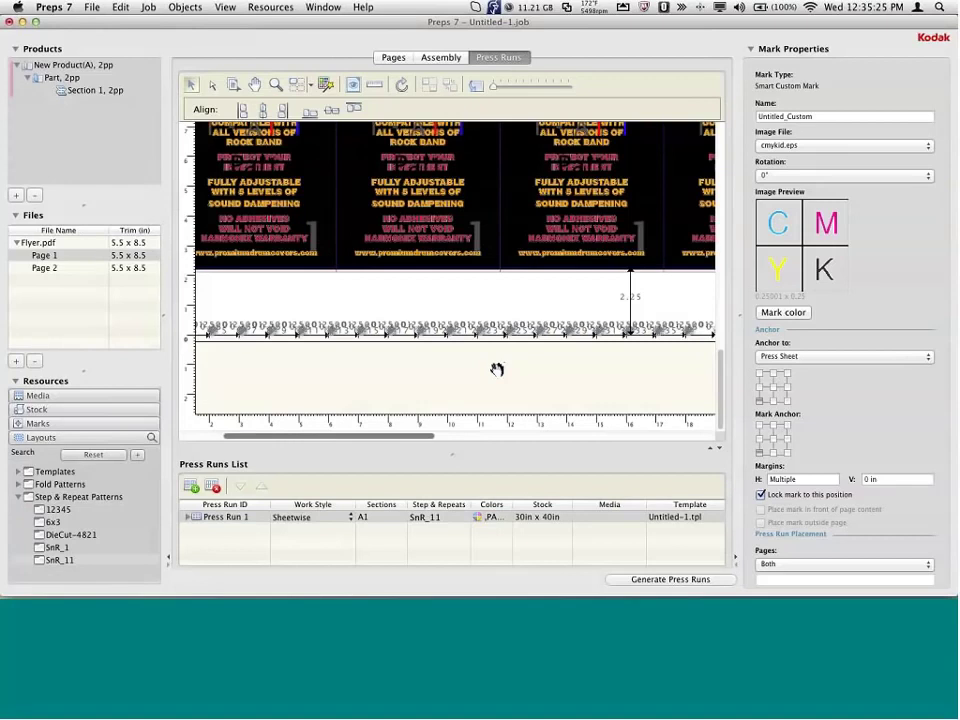
pyautogui.hscroll(-4, 460, 362)
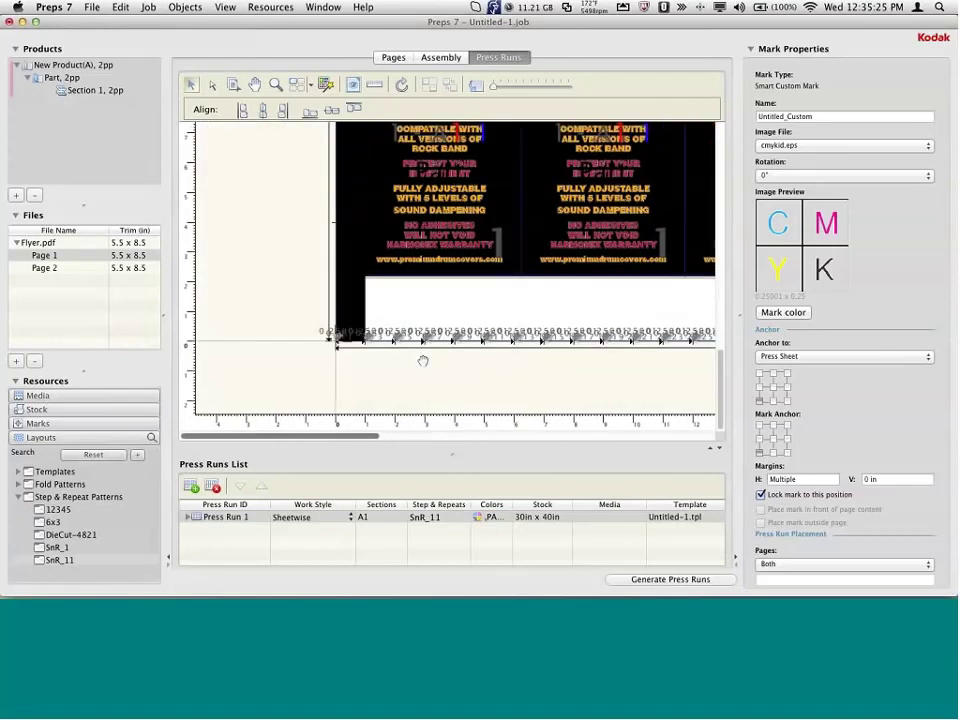
pyautogui.scroll(1, 430, 340)
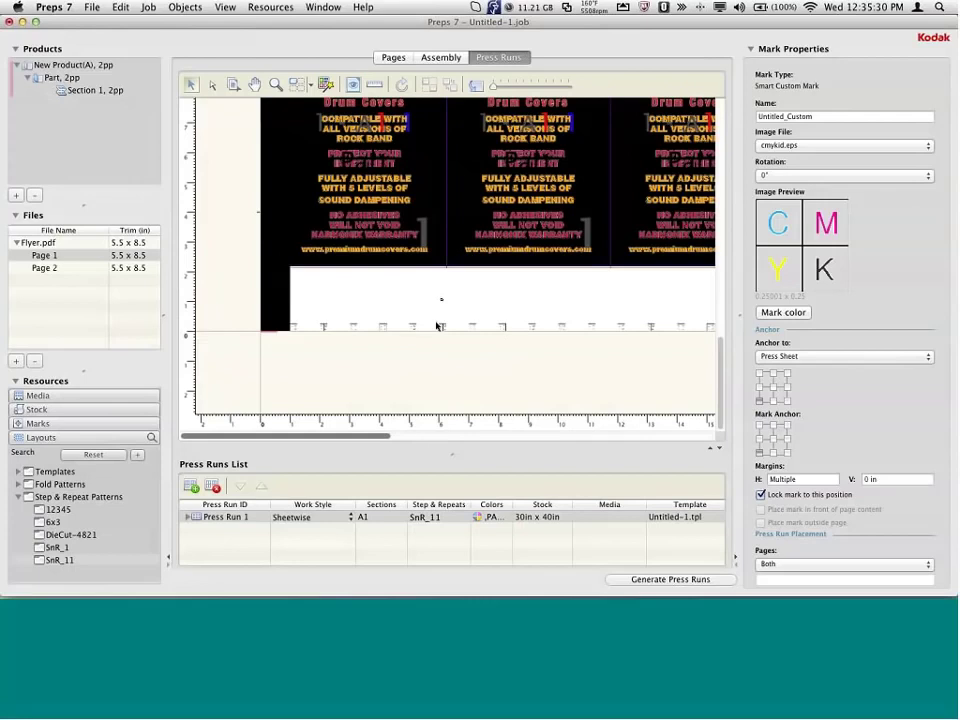
pyautogui.click(437, 326)
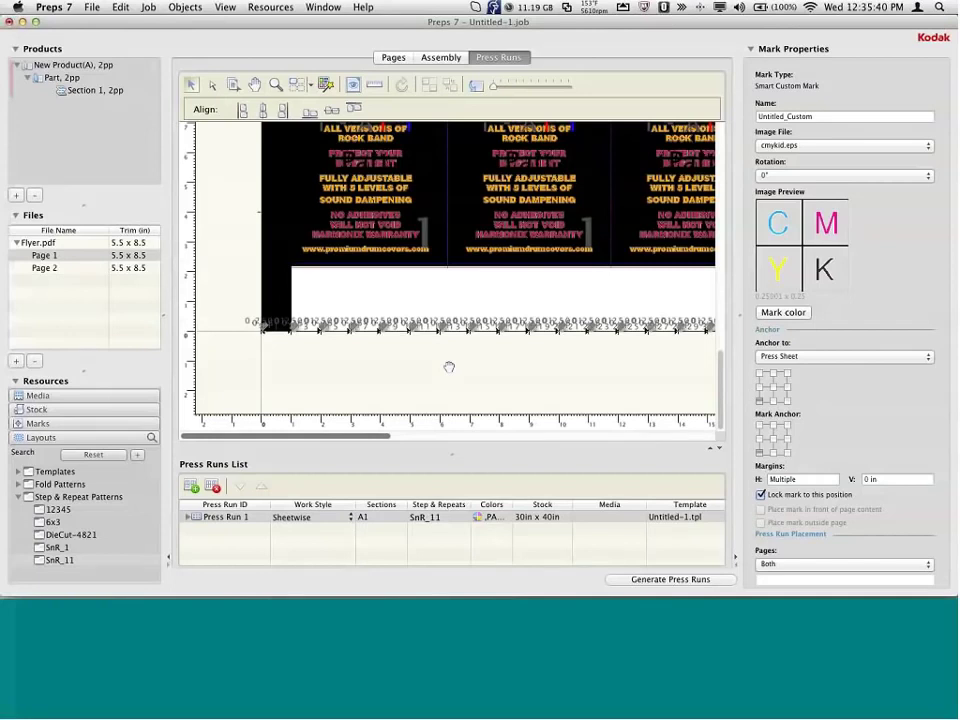
pyautogui.hscroll(5, 449, 367)
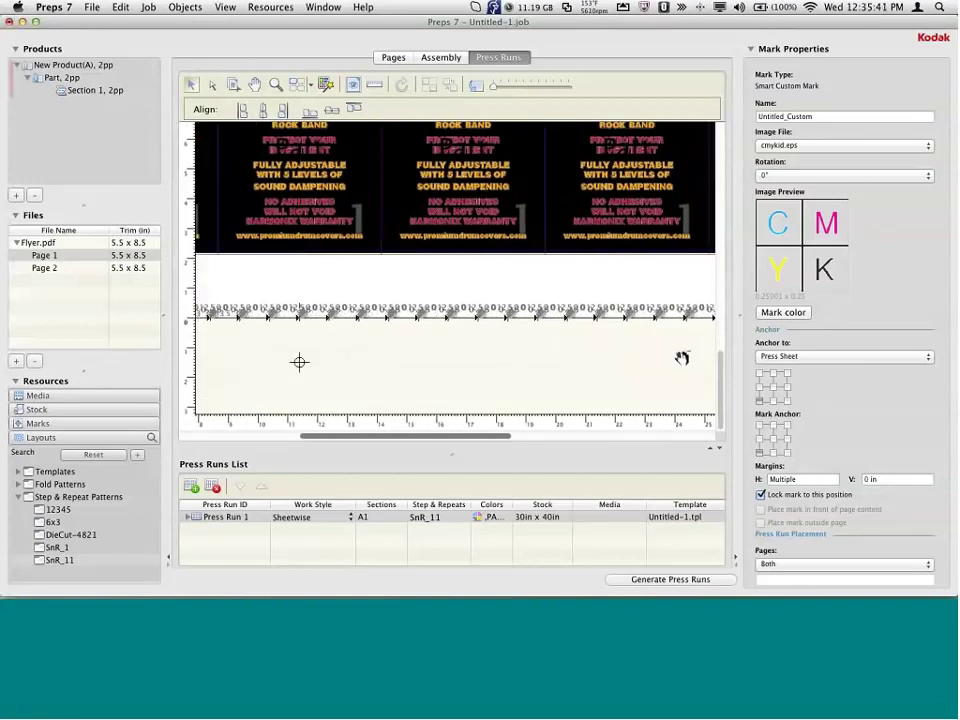
pyautogui.hscroll(7, 681, 357)
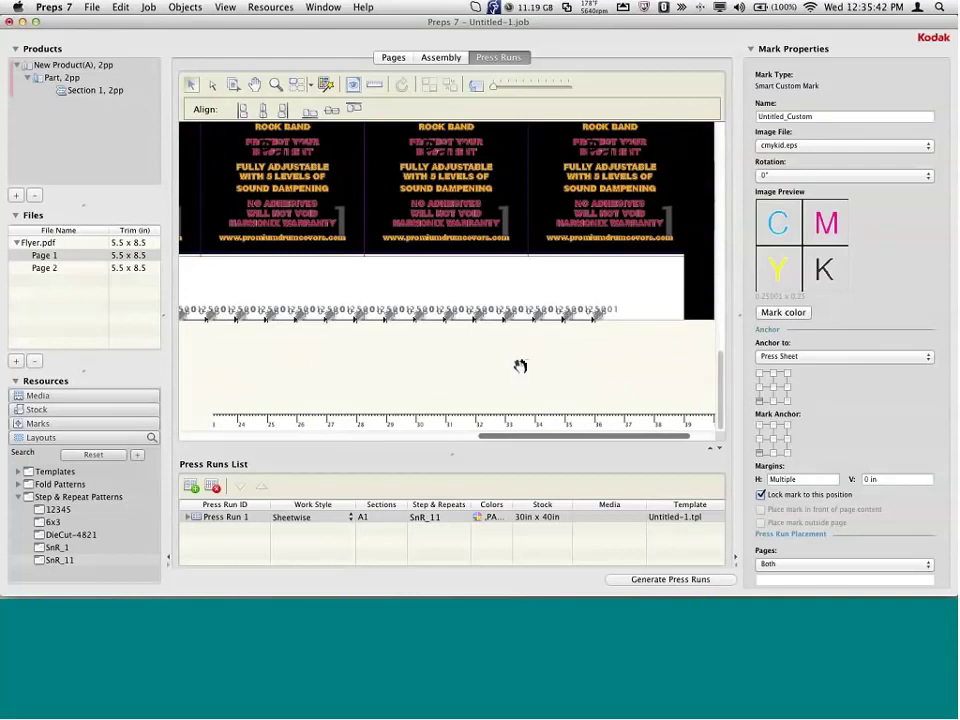
pyautogui.hscroll(-8, 520, 366)
# Try REG_Micro Dot_Double.pdf as the image of another new custom SmartMark and discard that mark.
pyautogui.click(270, 7)
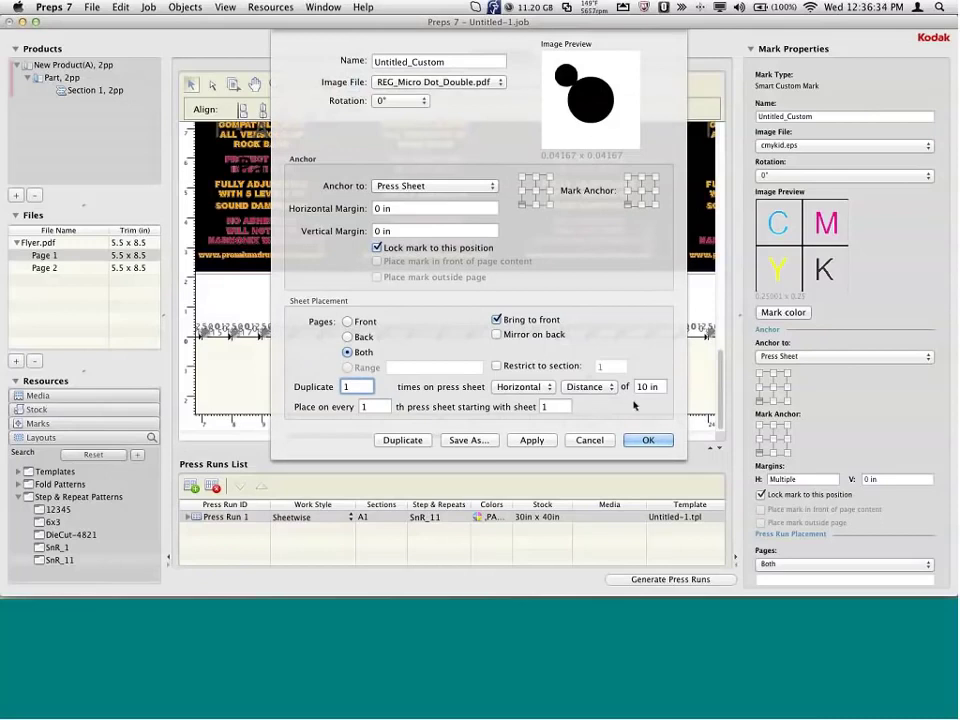
pyautogui.click(598, 441)
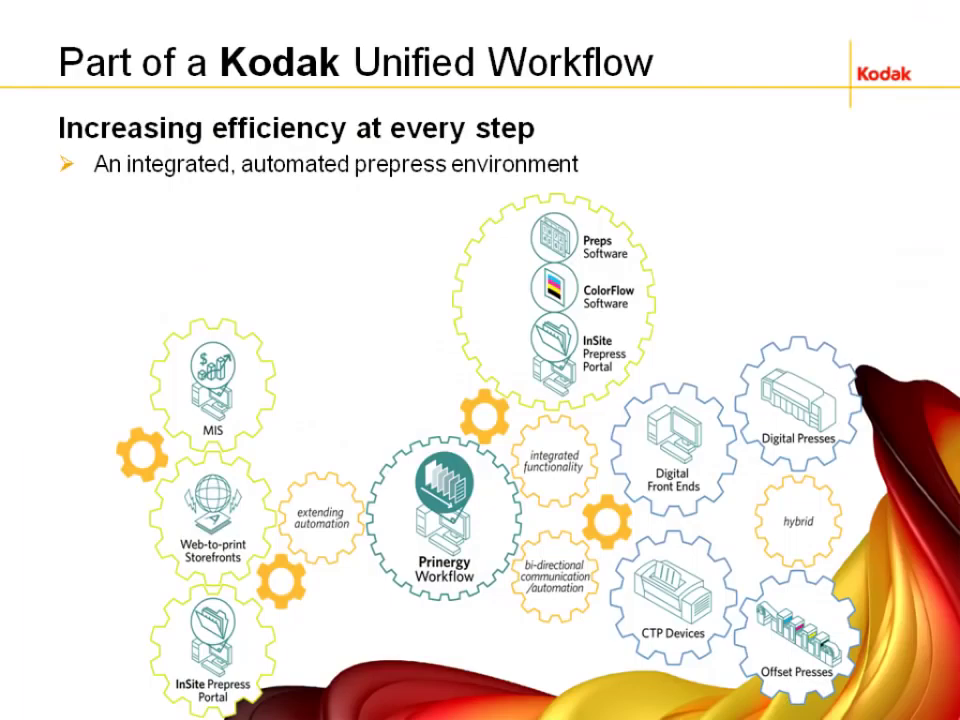